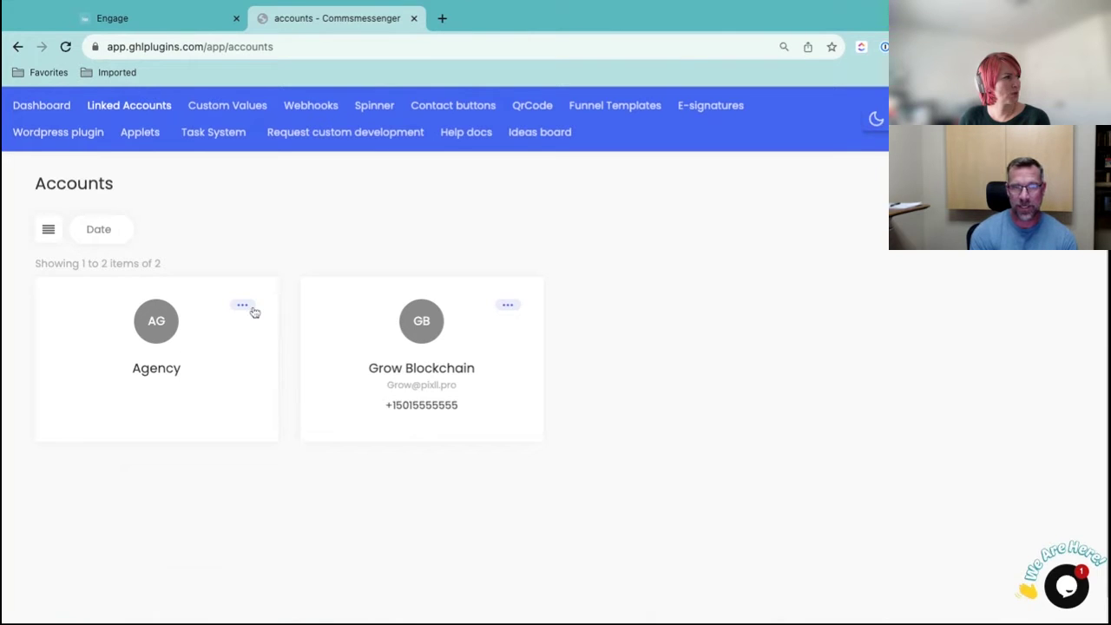
Open and dismiss the Agency account's options to check its unlink option
left_click(249, 308)
left_click(310, 233)
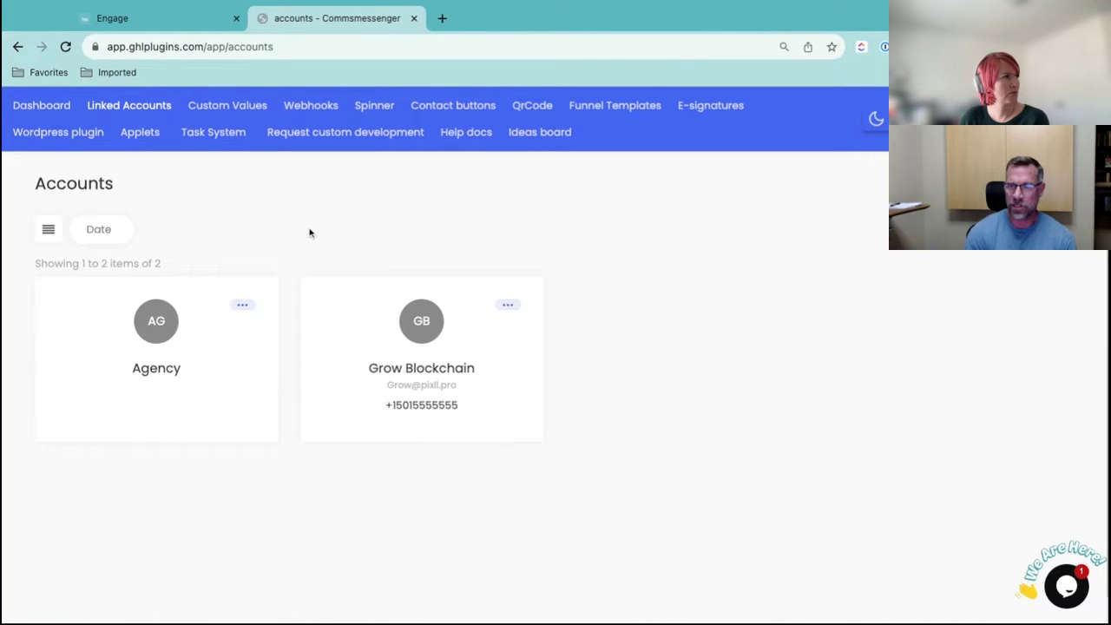
left_click(251, 309)
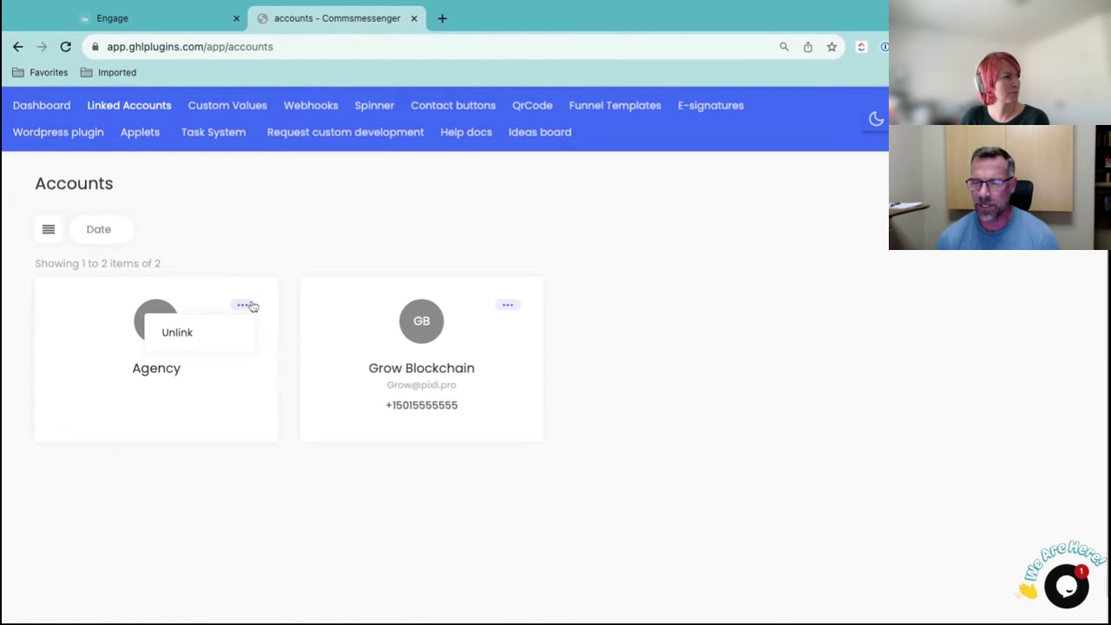
left_click(247, 257)
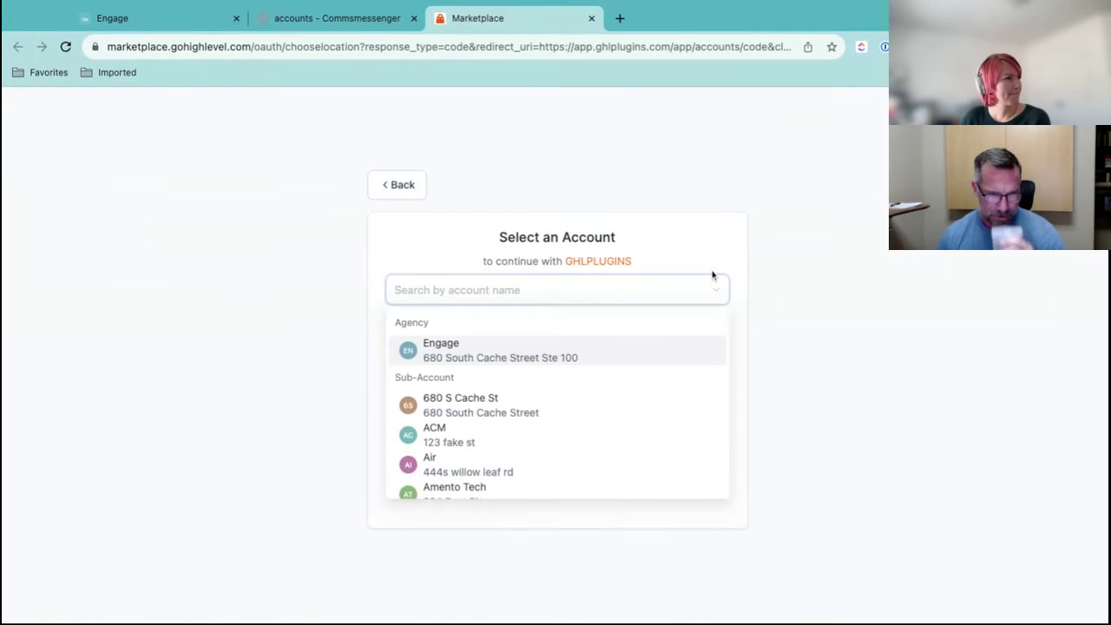
Authorize the Engage agency with access to all its sub-accounts and return to Accounts
left_click(538, 352)
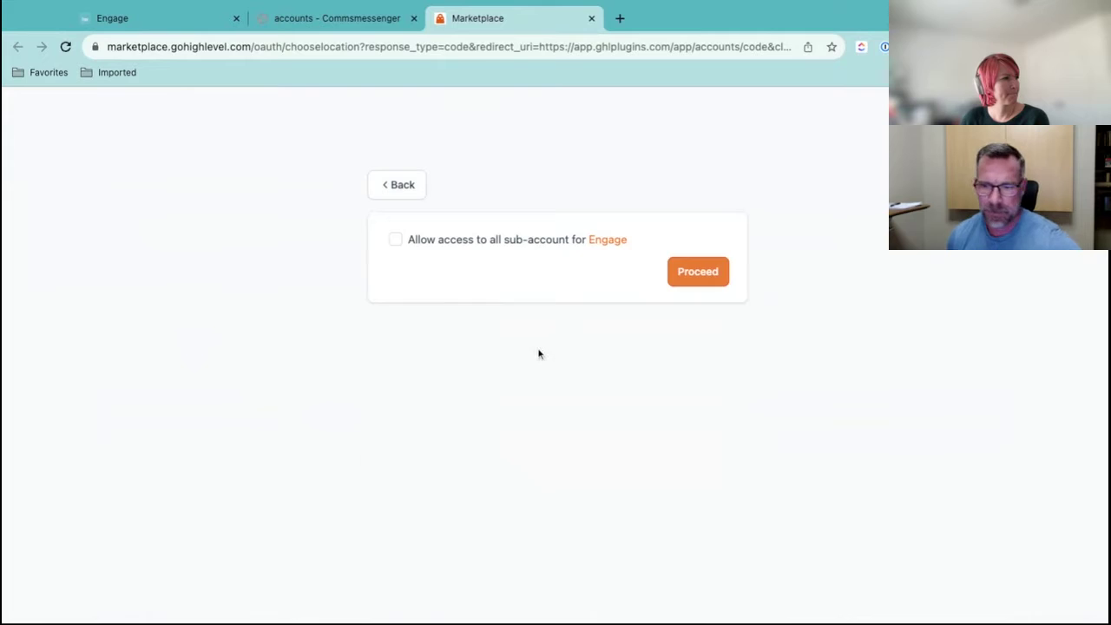
left_click(398, 240)
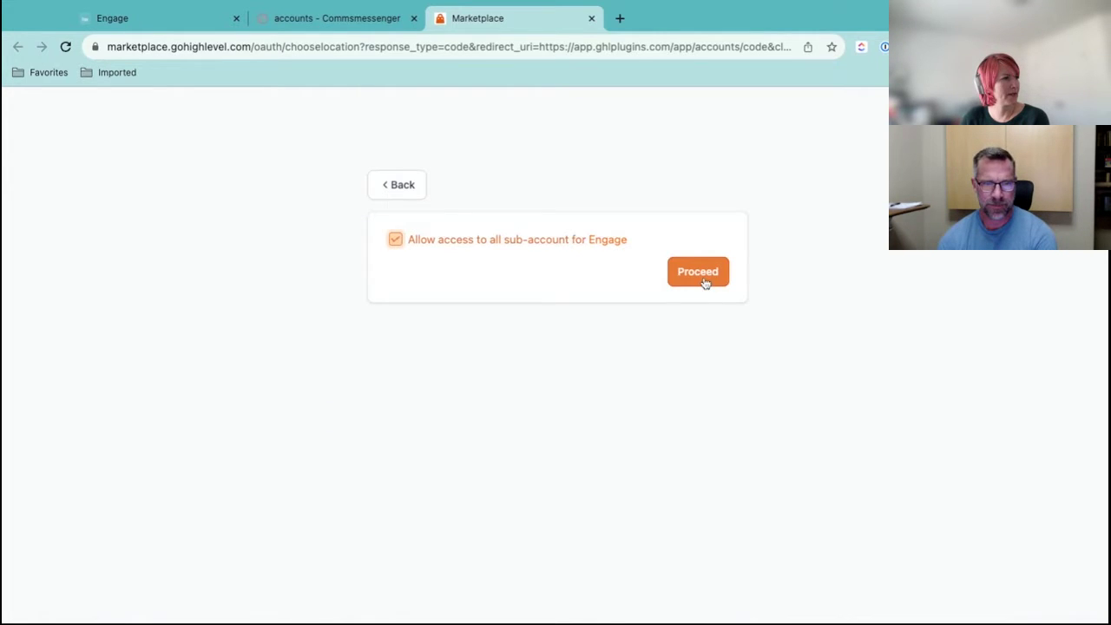
left_click(706, 281)
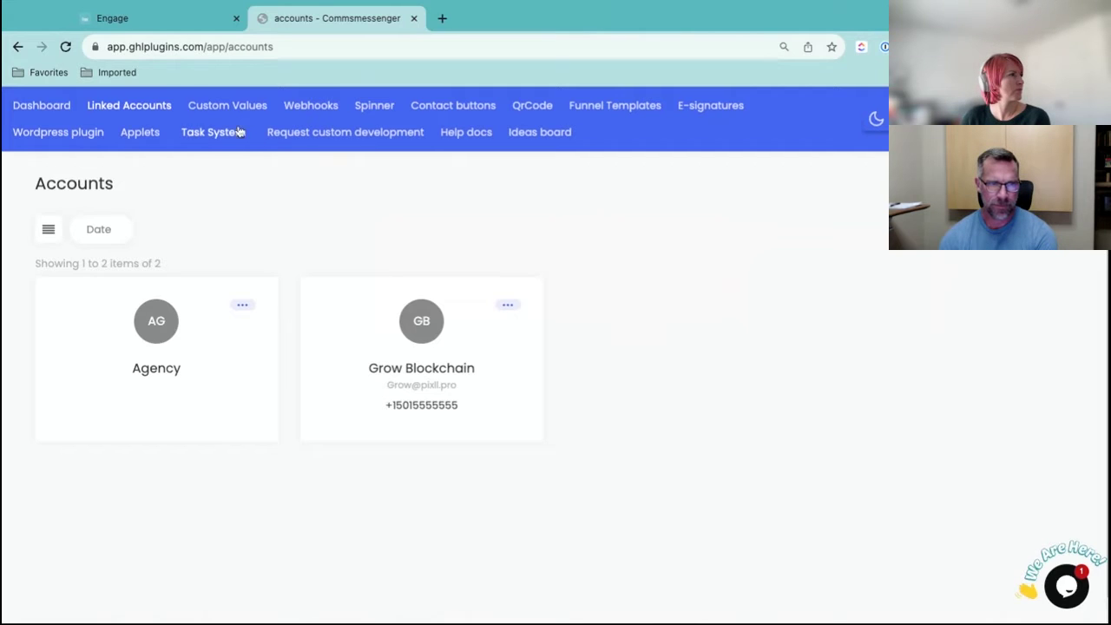
Enable the Task System with the admin email, non-admins seeing only their own tasks, and submit
left_click(253, 182)
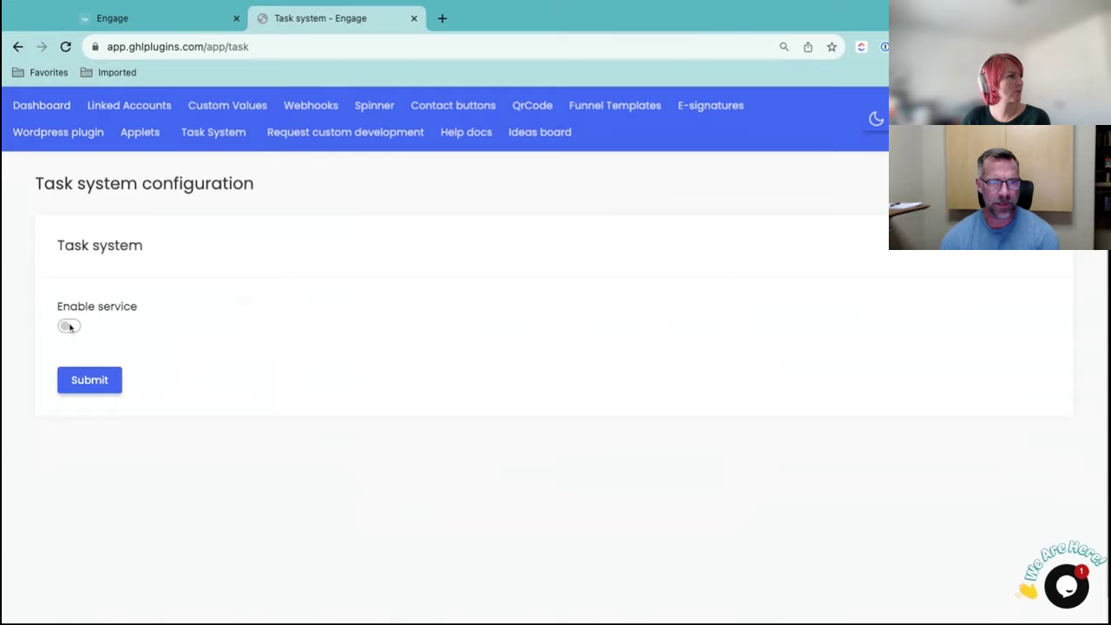
left_click(69, 327)
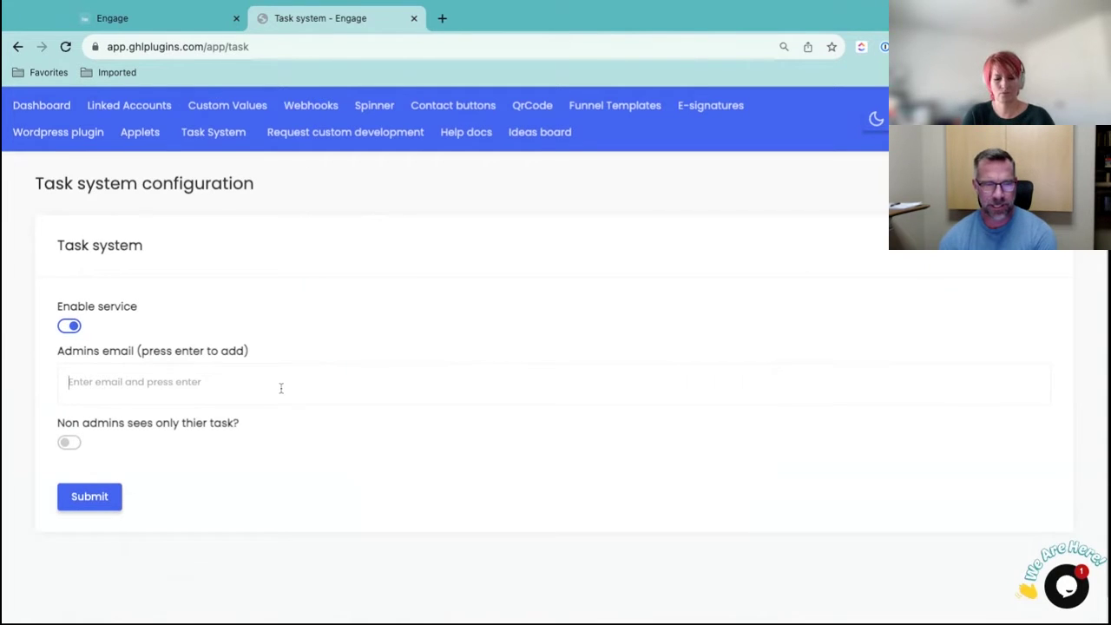
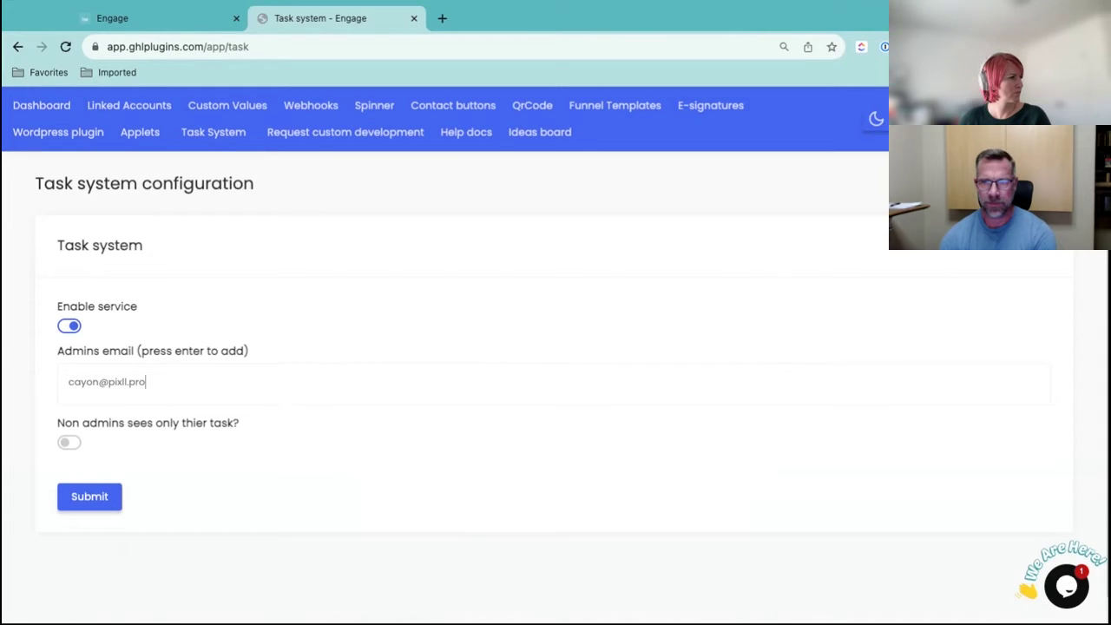
left_click(70, 442)
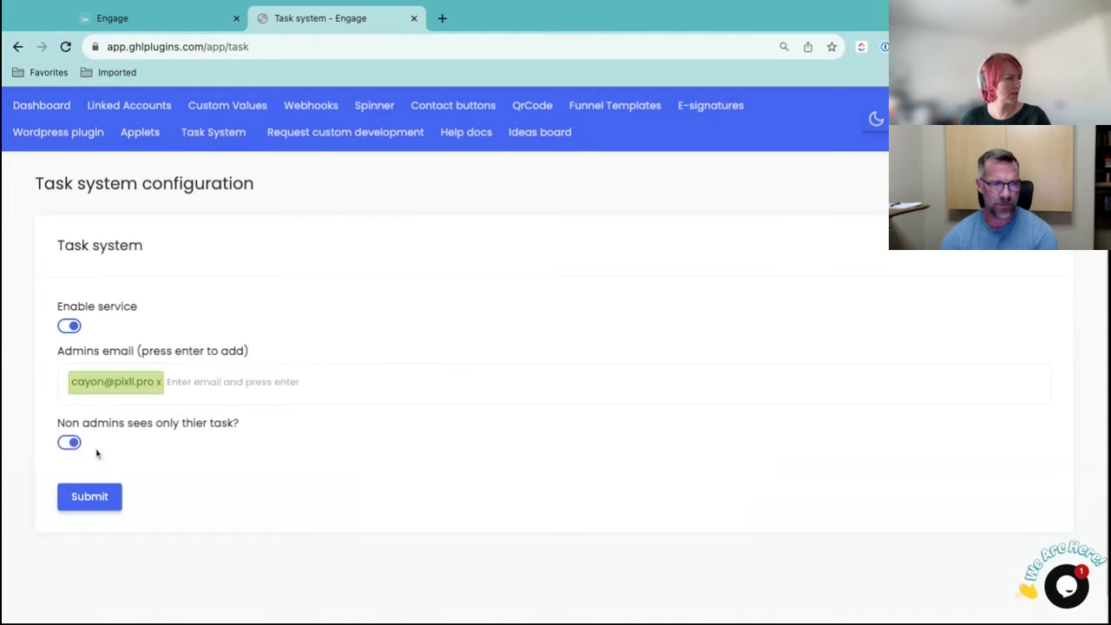
left_click(91, 496)
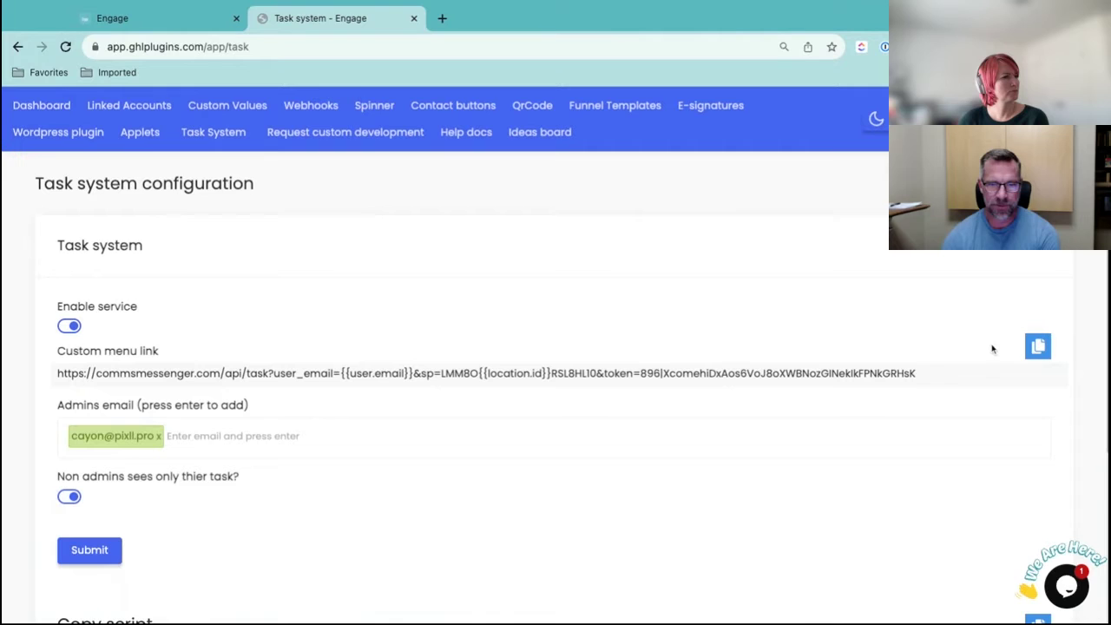
Copy the Task System's custom menu link and return to the Engage dashboard
left_click(1041, 348)
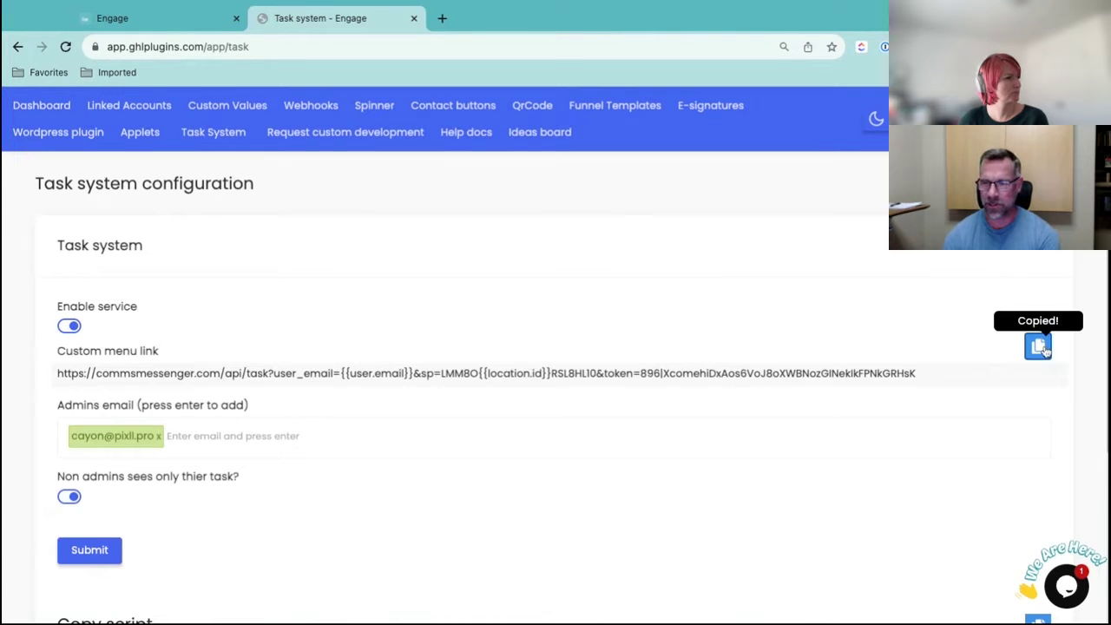
scroll(615, 283, "down", 2)
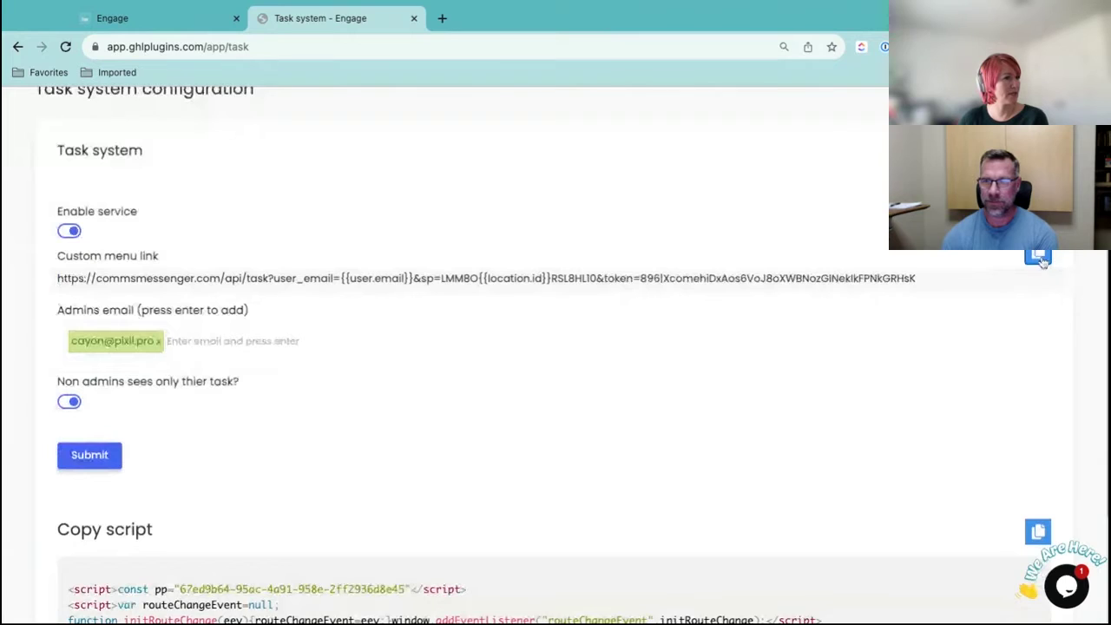
left_click(172, 22)
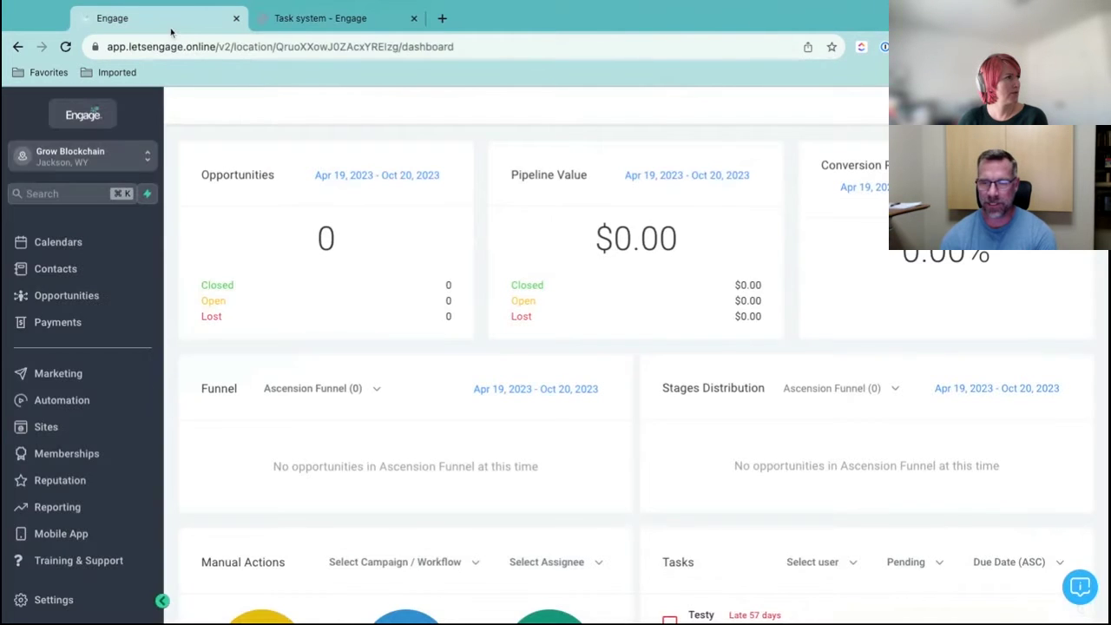
Switch from the sub-account to the agency view and open Settings > Custom Menu Link
left_click(63, 600)
left_click(143, 156)
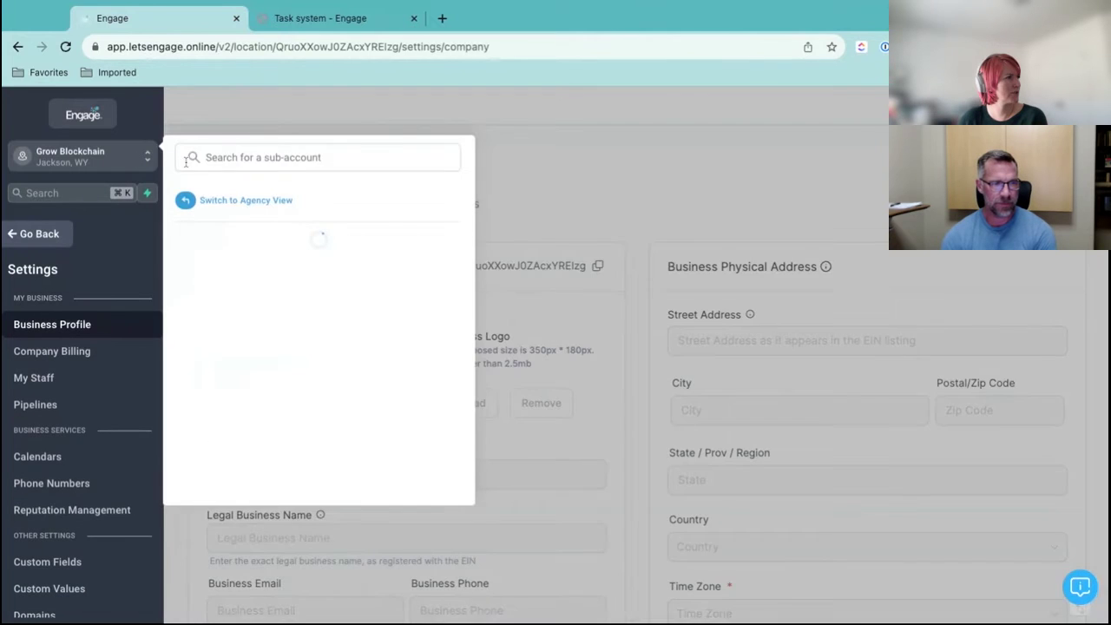
left_click(240, 203)
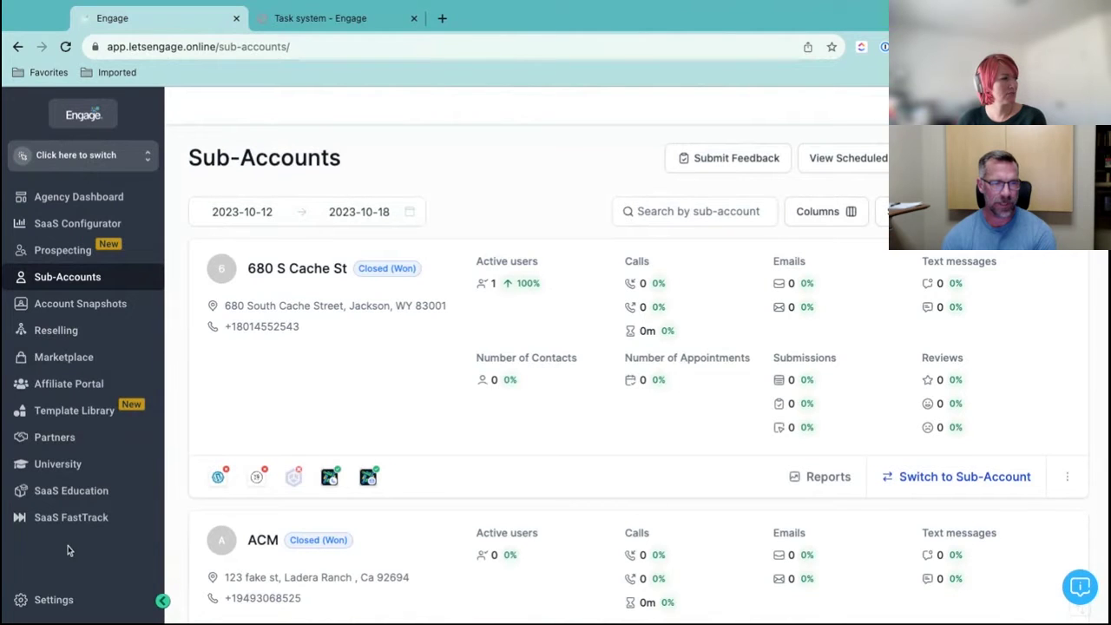
left_click(58, 601)
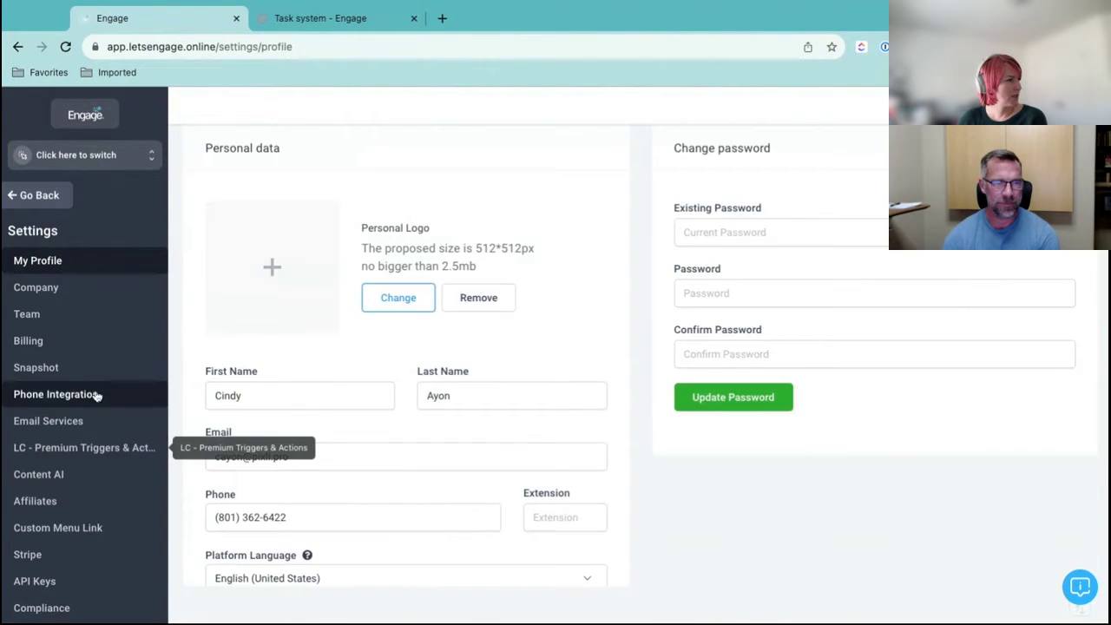
left_click(69, 528)
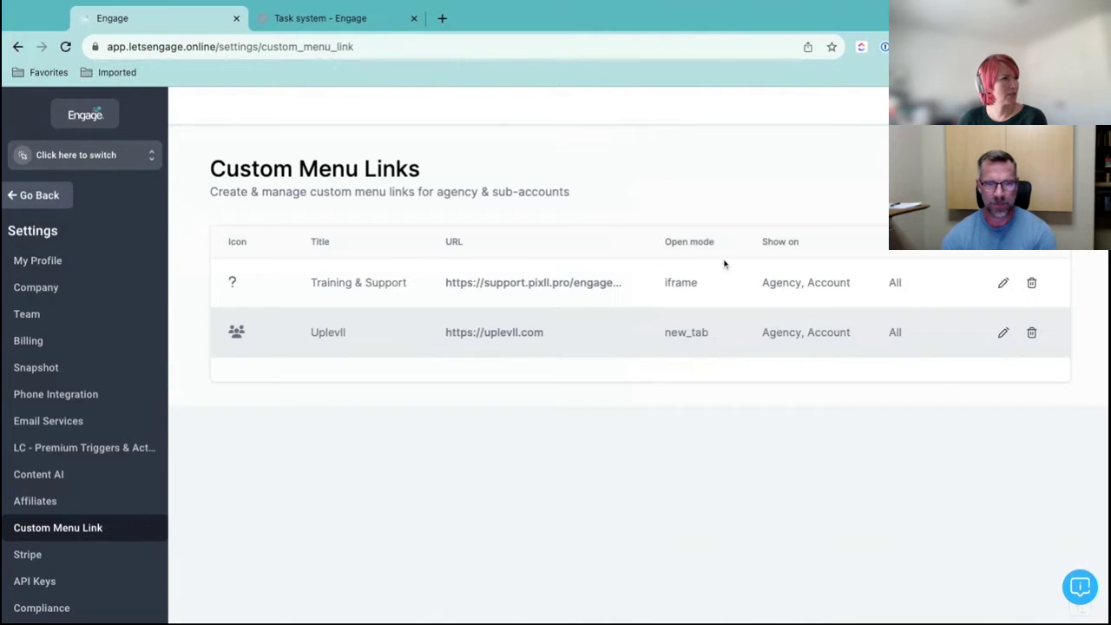
Start a new custom menu link and give it the tasks icon found by searching 'task'
left_click(1016, 178)
left_click(503, 353)
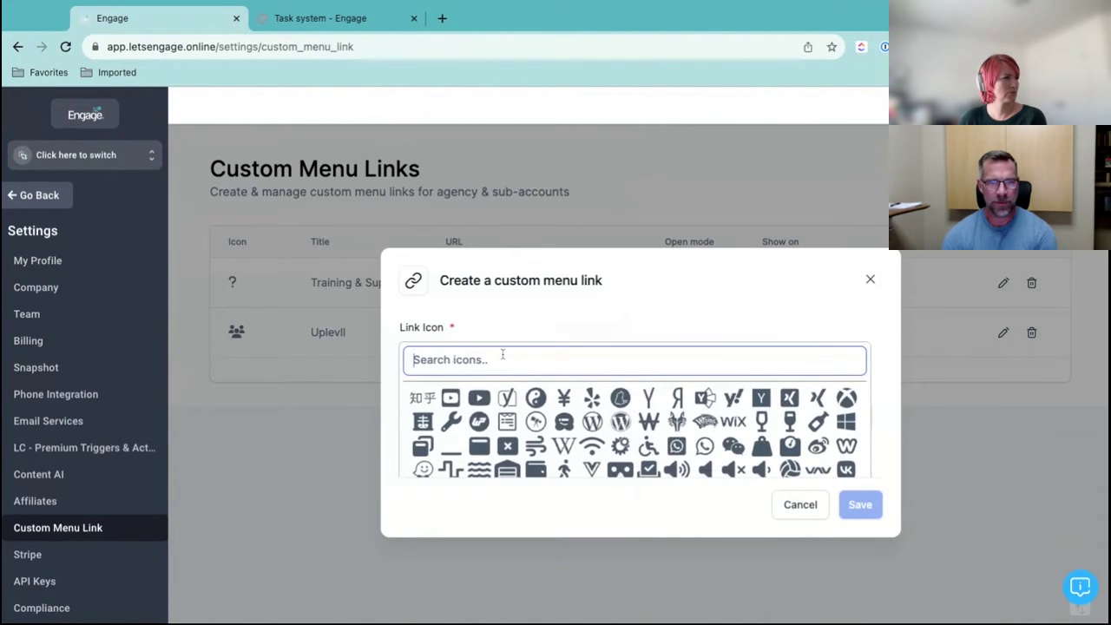
scroll(616, 419, "down", 8)
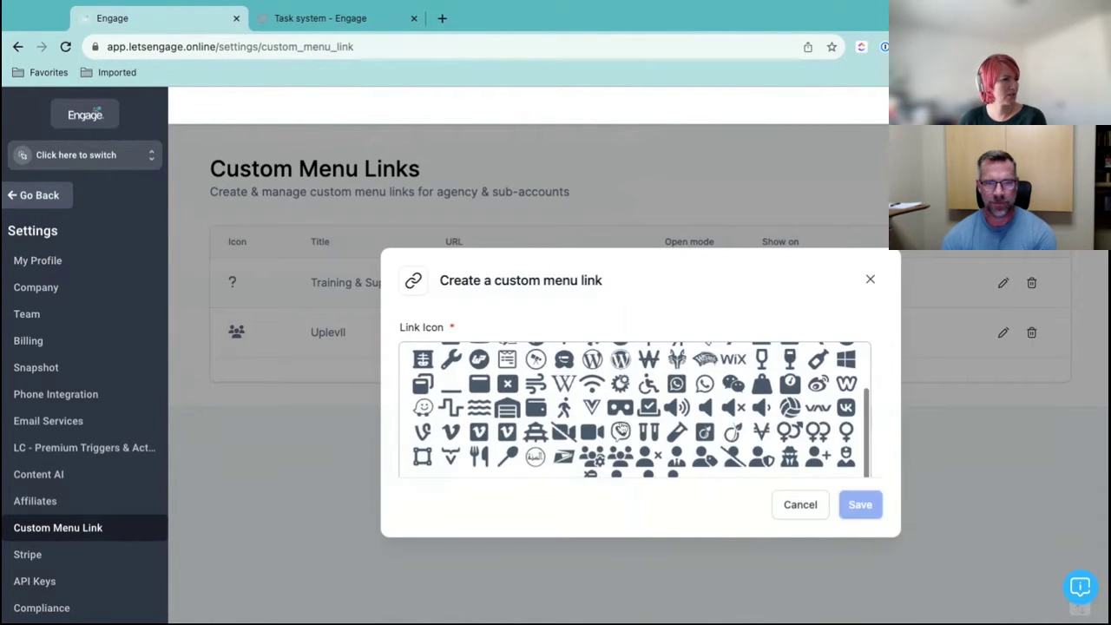
scroll(617, 419, "up", 5)
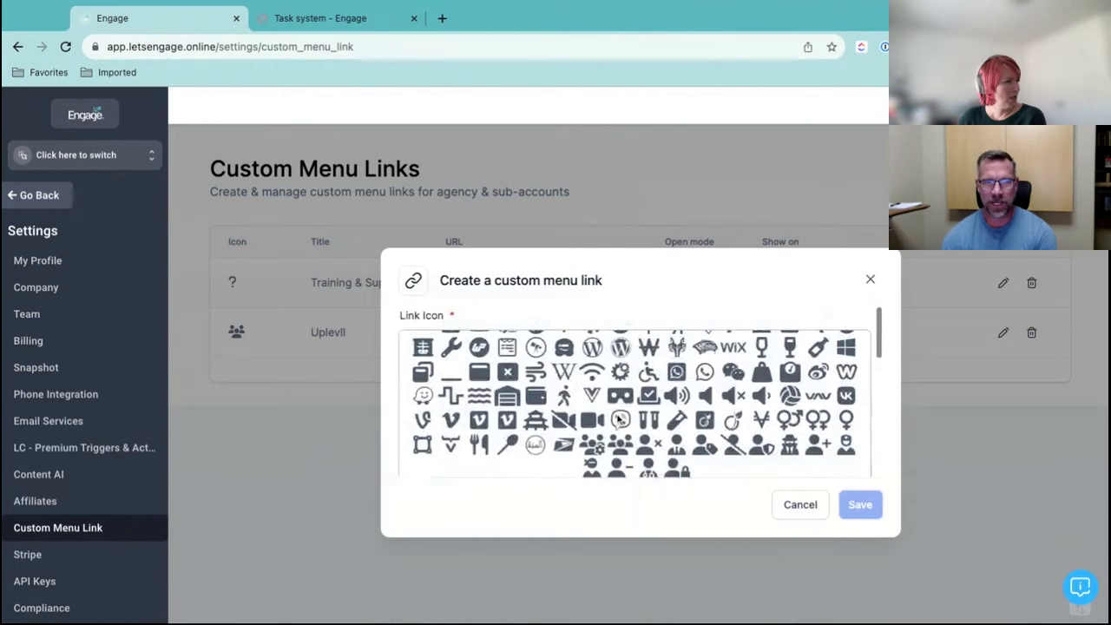
scroll(503, 304, "down", 5)
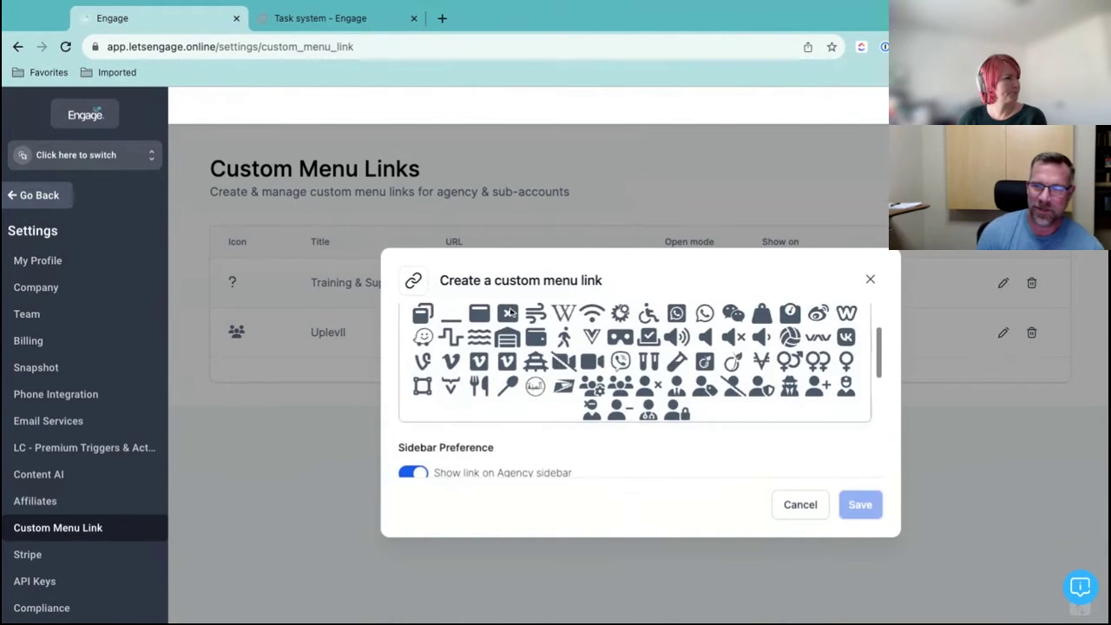
scroll(521, 367, "up", 5)
left_click(511, 324)
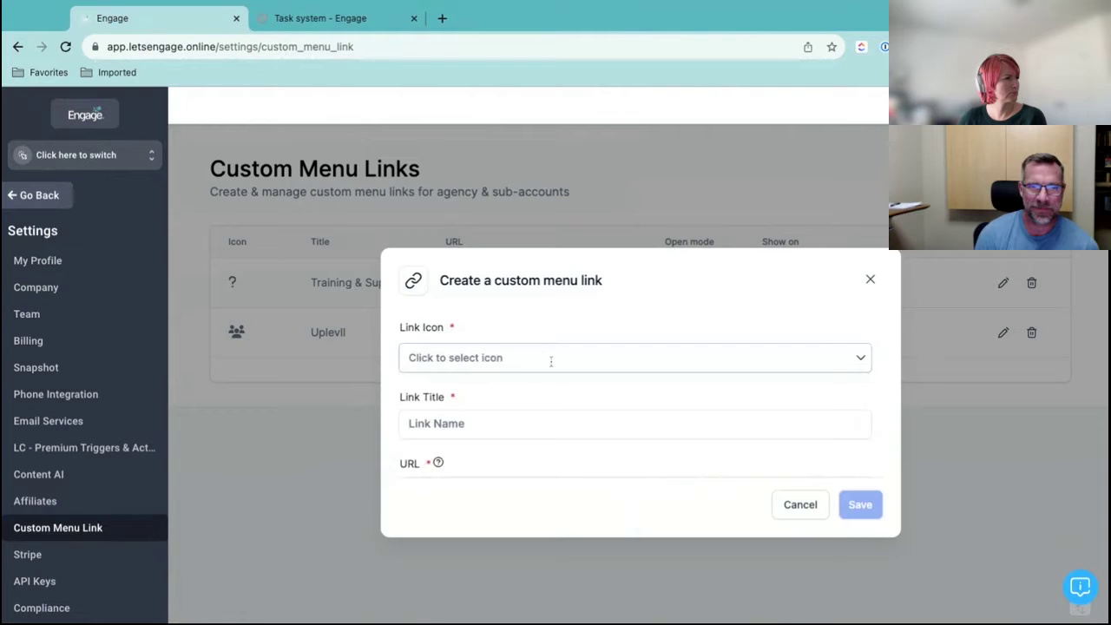
left_click(548, 359)
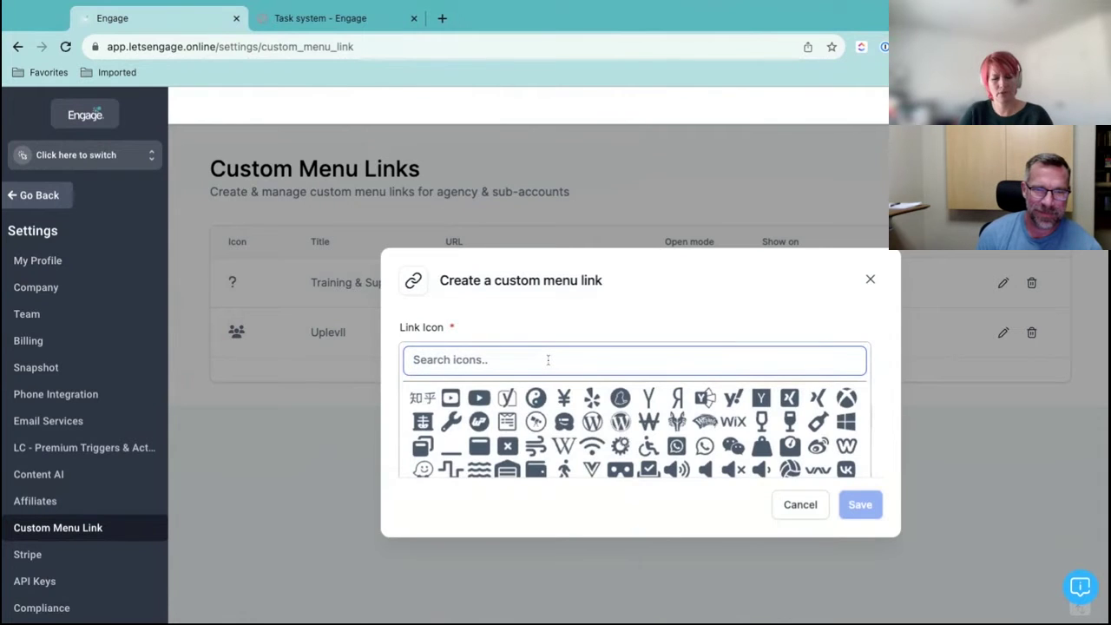
type("task")
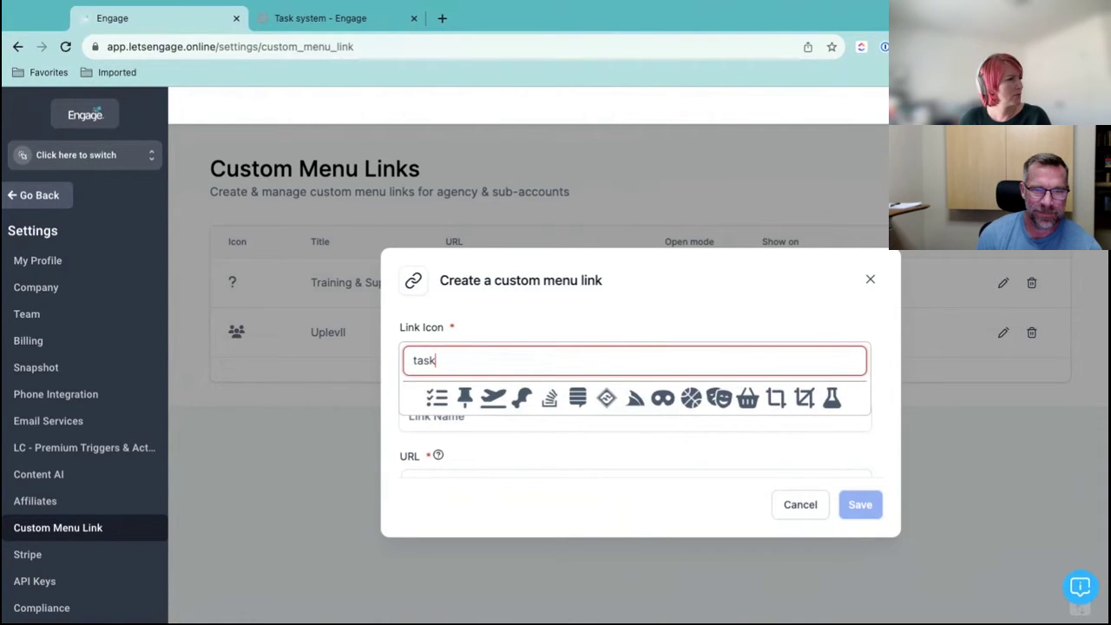
left_click(438, 397)
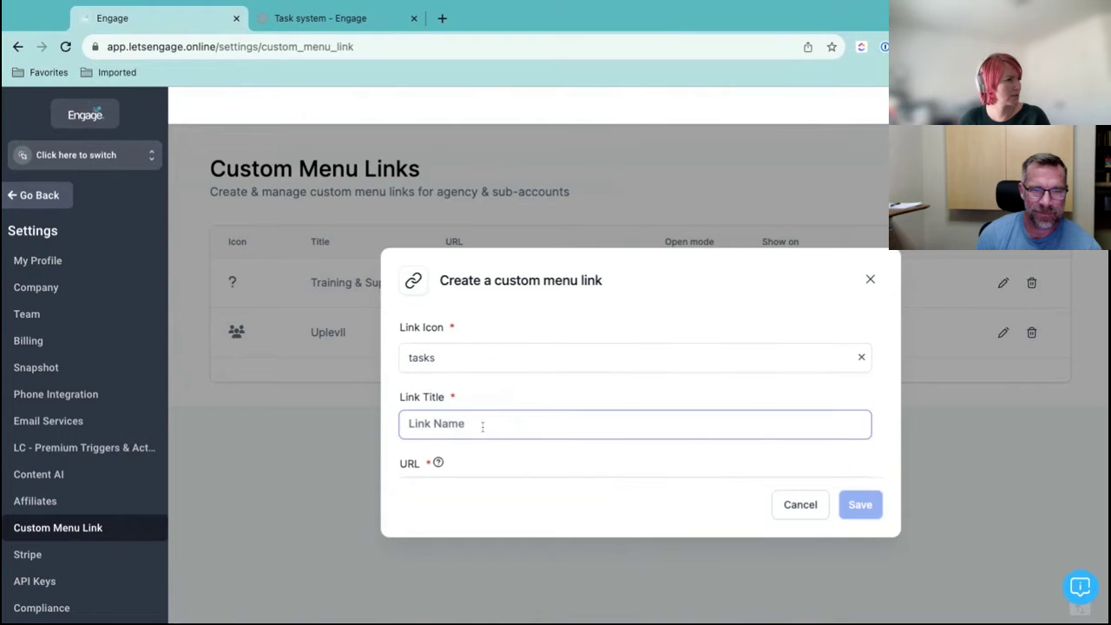
Title the link 'Service Request' and paste the copied URL into the URL field
scroll(499, 416, "down", 1)
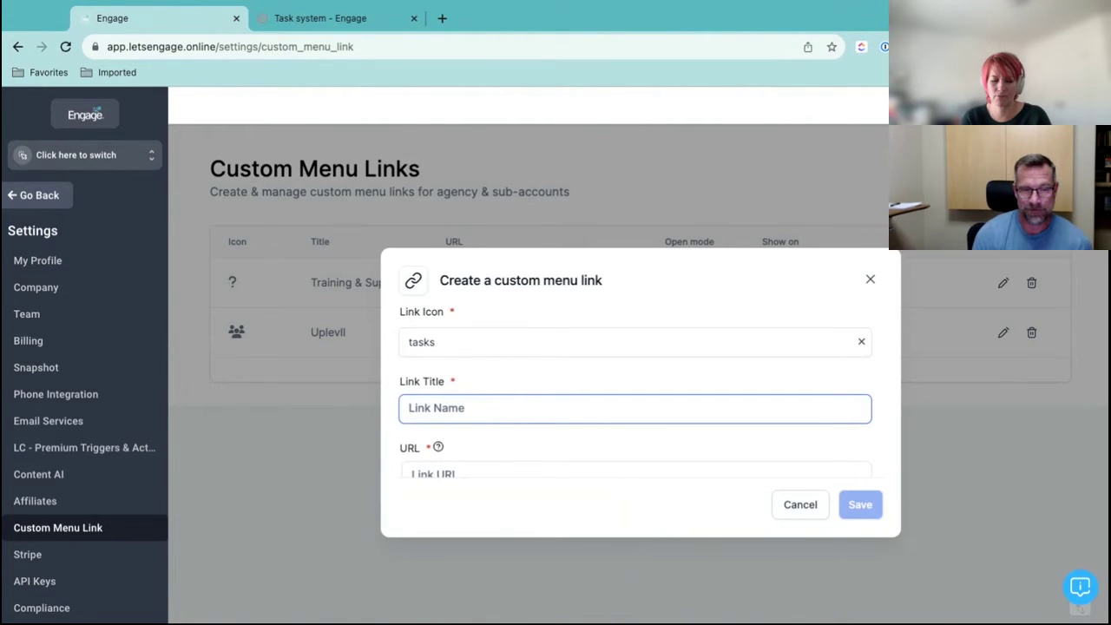
type("Service Request")
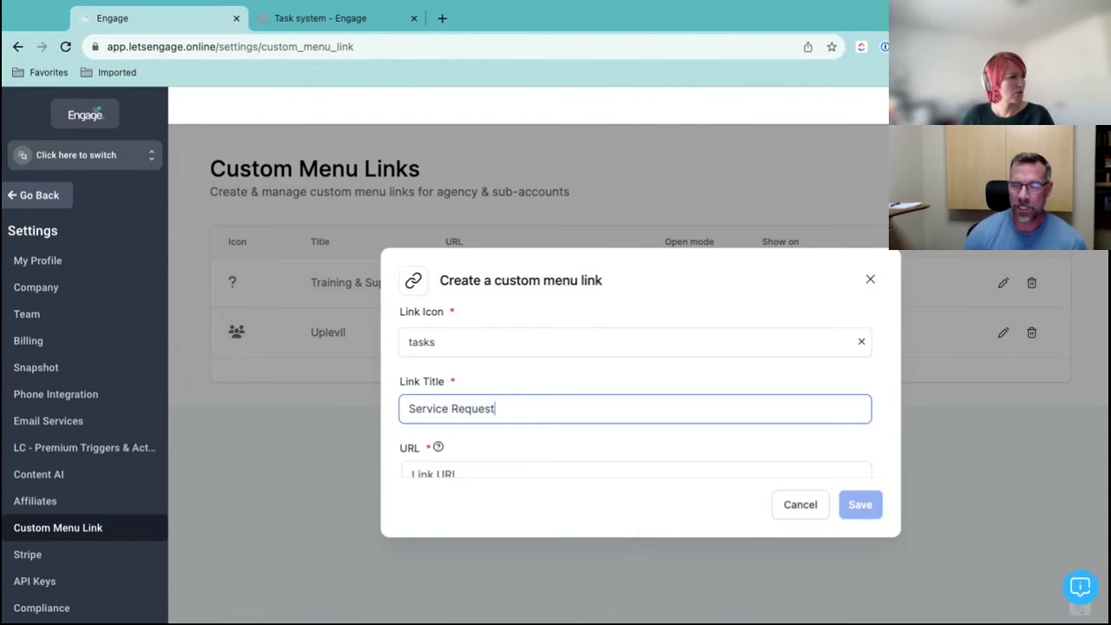
key("Tab")
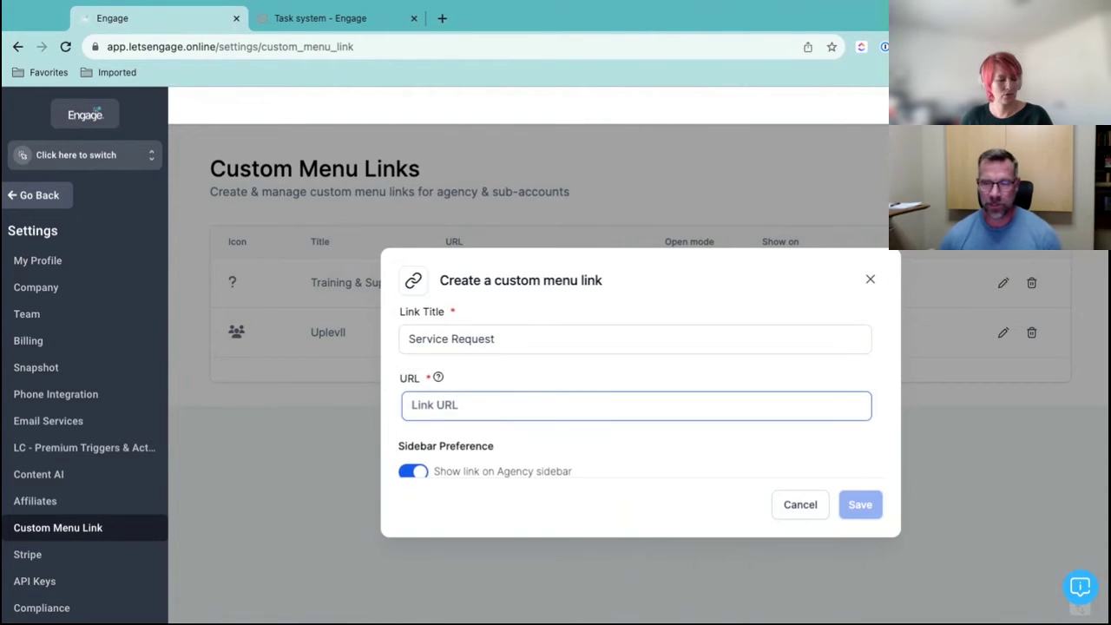
key("ctrl+v")
scroll(610, 355, "down", 3)
scroll(612, 356, "down", 1)
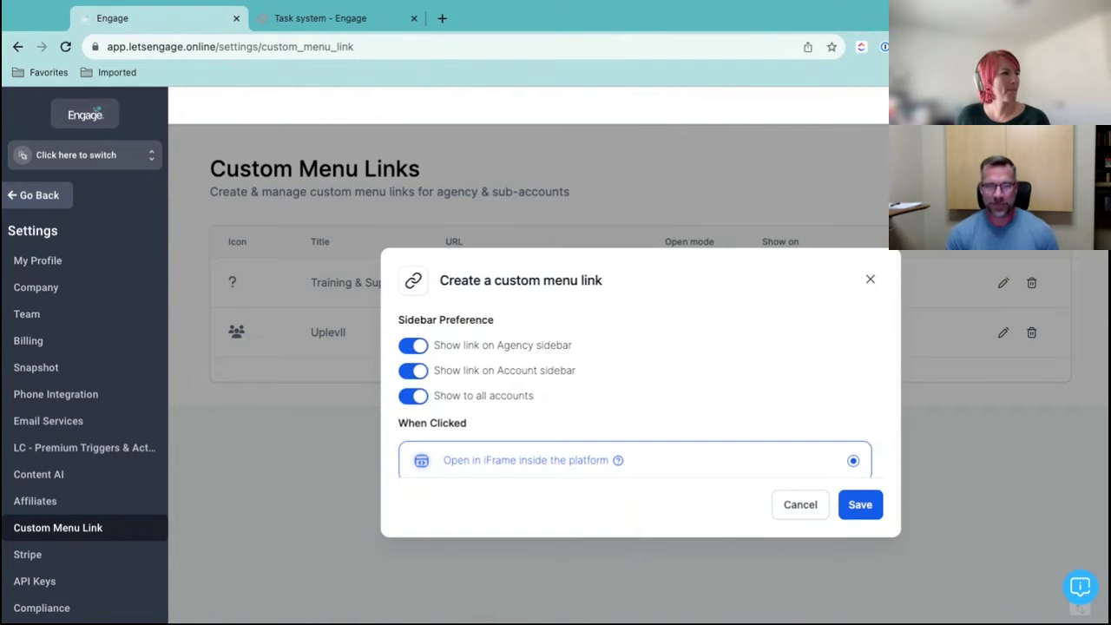
scroll(732, 409, "down", 1)
scroll(732, 409, "up", 3)
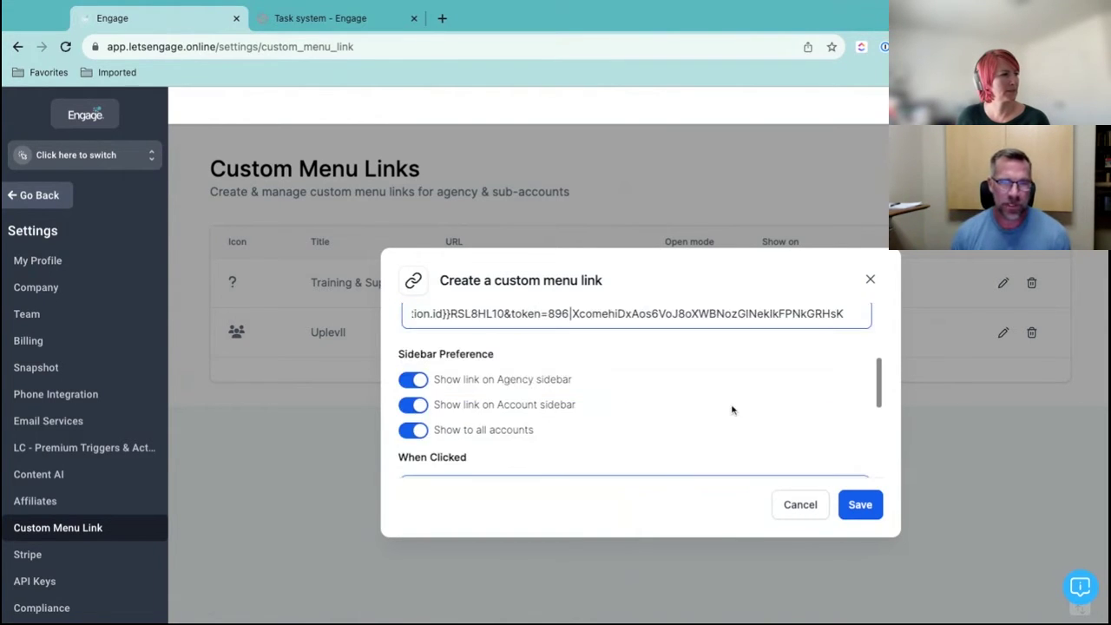
scroll(732, 409, "down", 5)
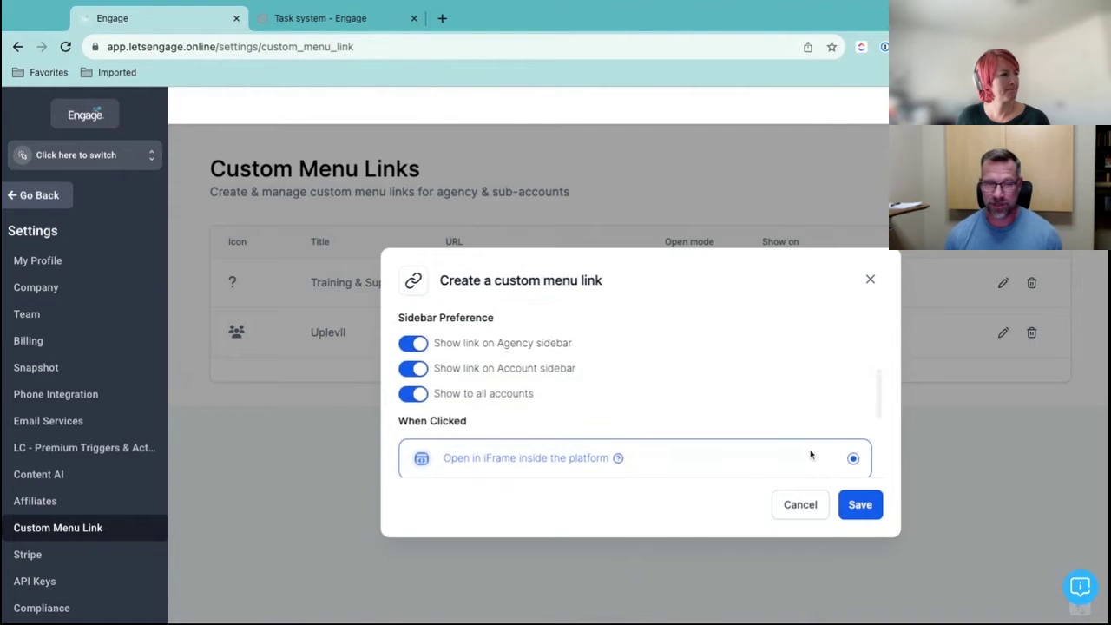
scroll(804, 452, "up", 4)
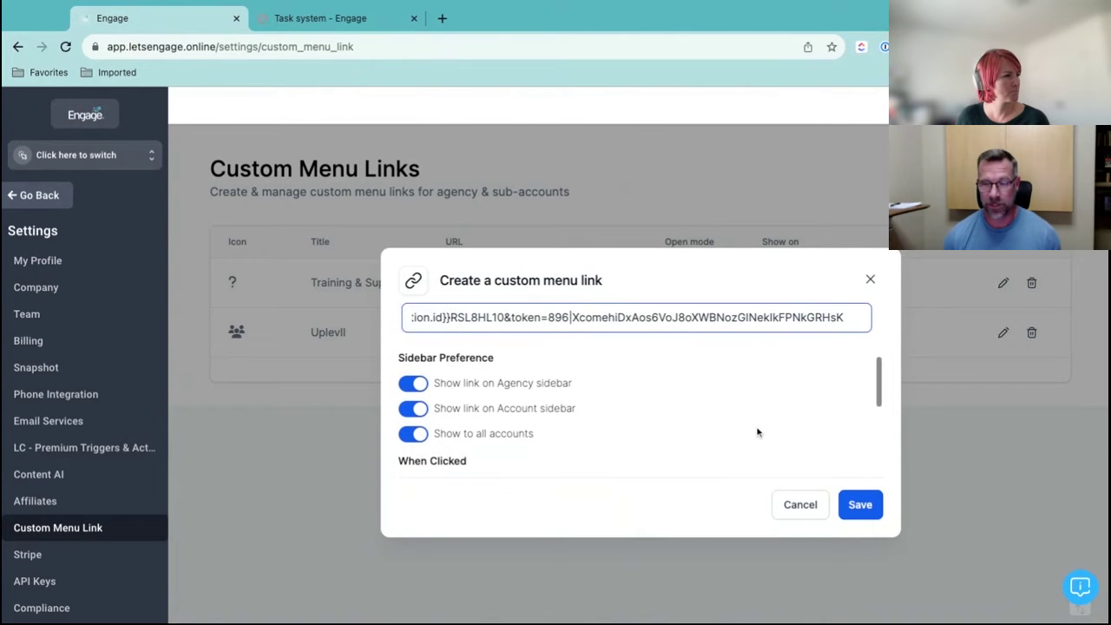
scroll(757, 432, "down", 3)
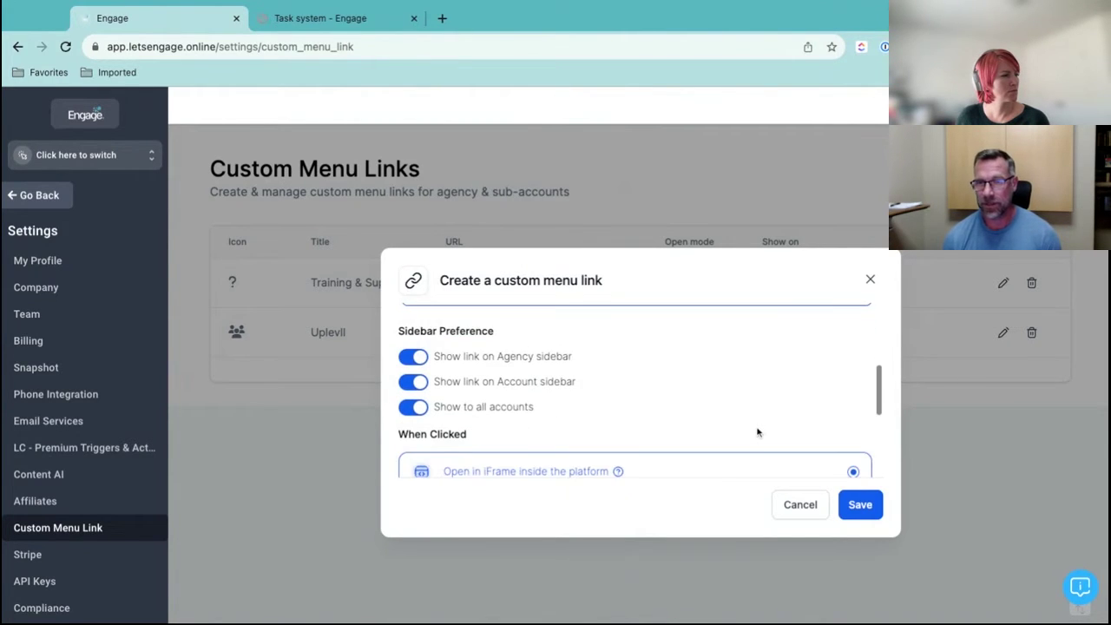
scroll(636, 408, "down", 1)
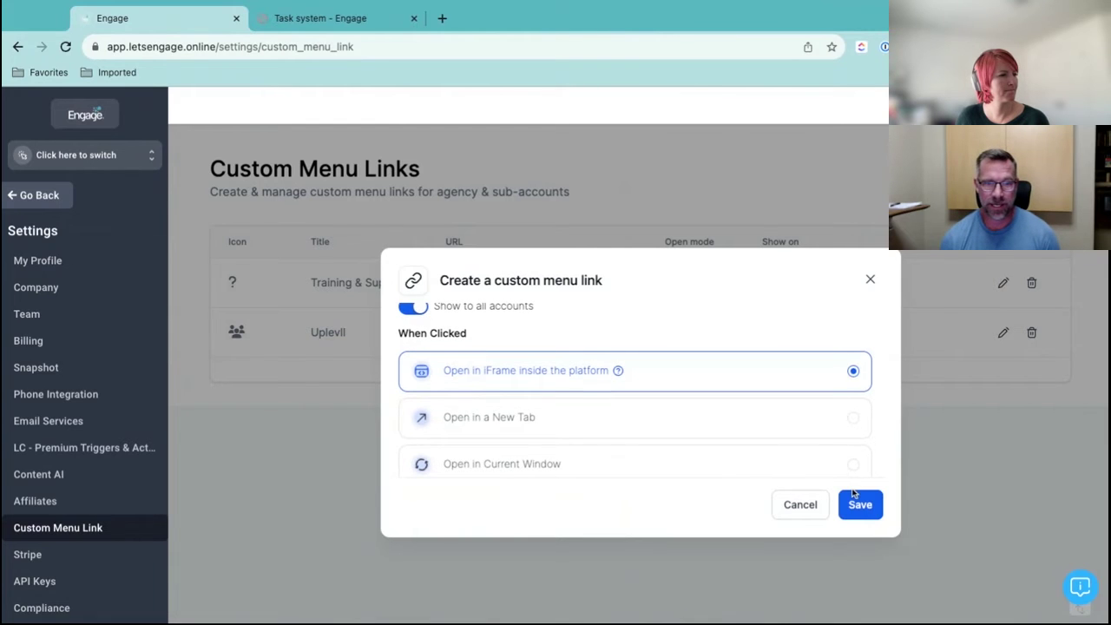
scroll(645, 392, "up", 3)
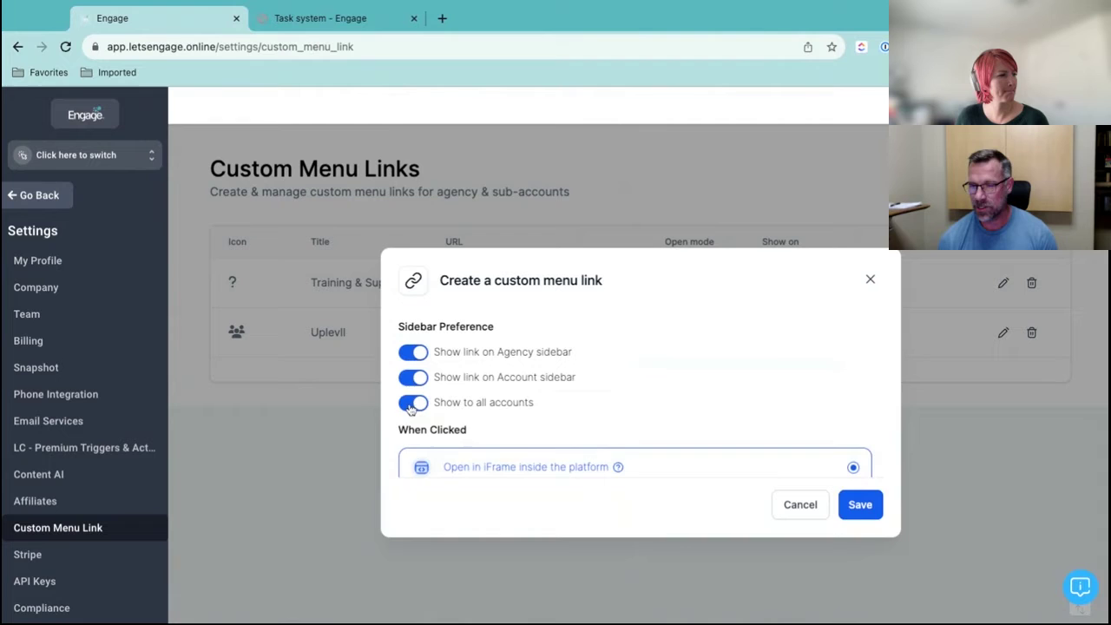
Limit the link to Grow Blockchain and Uplevl - Pixll Community Support instead of all accounts, then save
left_click(412, 404)
scroll(687, 400, "down", 1)
left_click(775, 405)
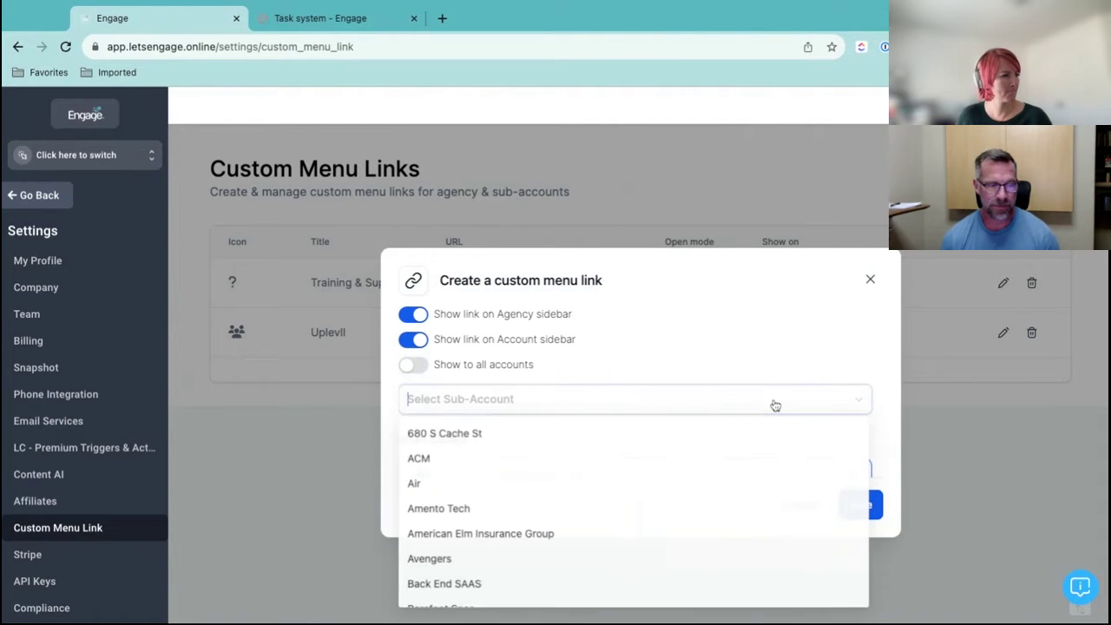
type("grow")
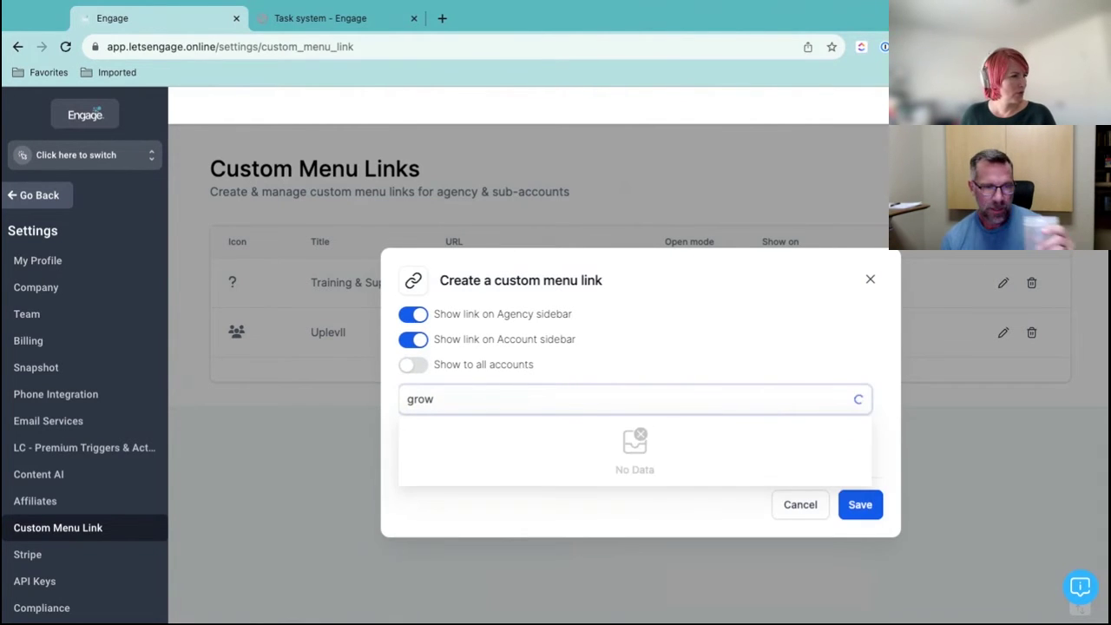
left_click(536, 443)
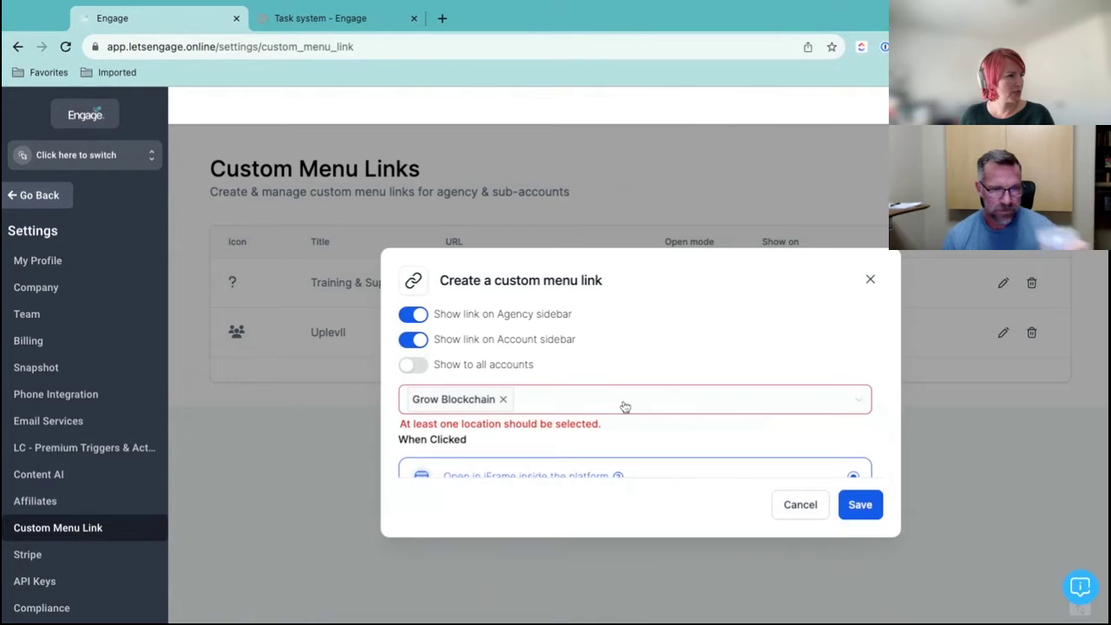
left_click(643, 401)
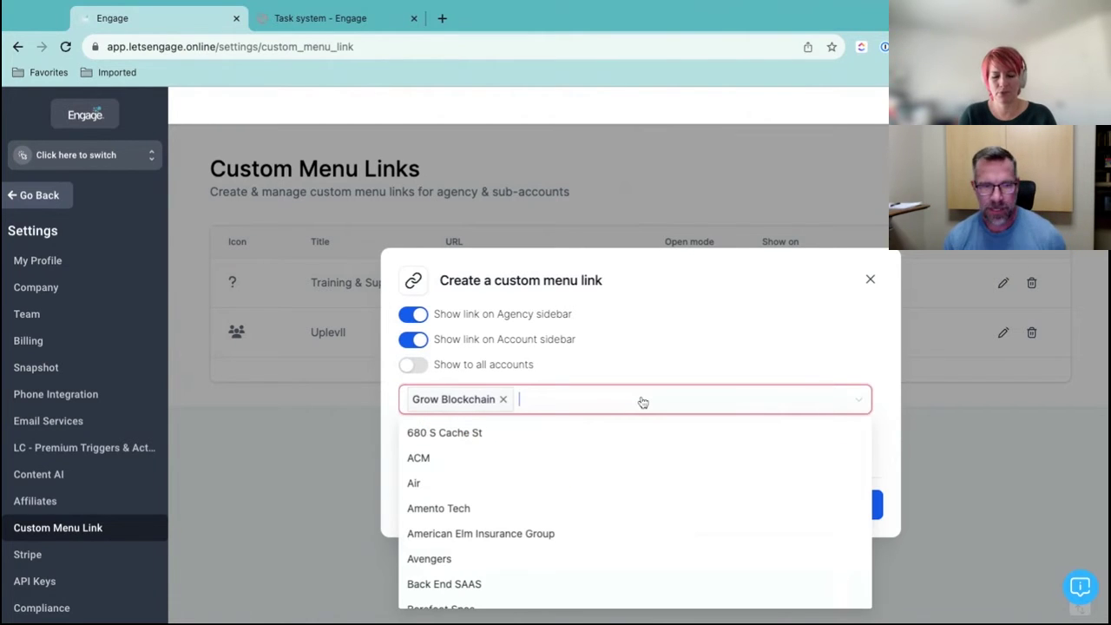
type("uplev")
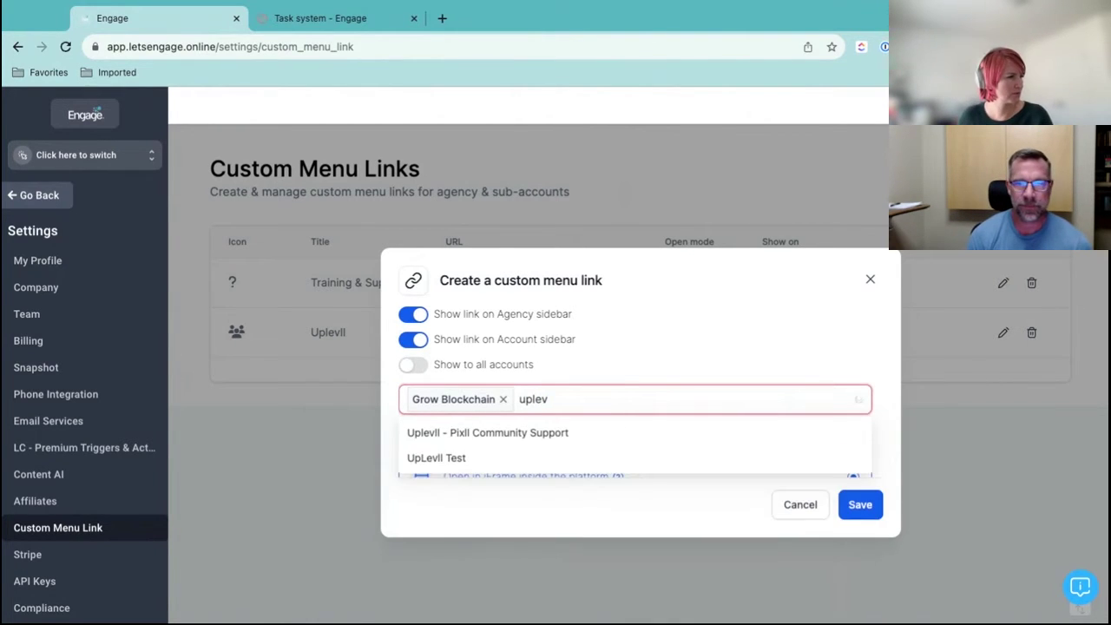
left_click(608, 434)
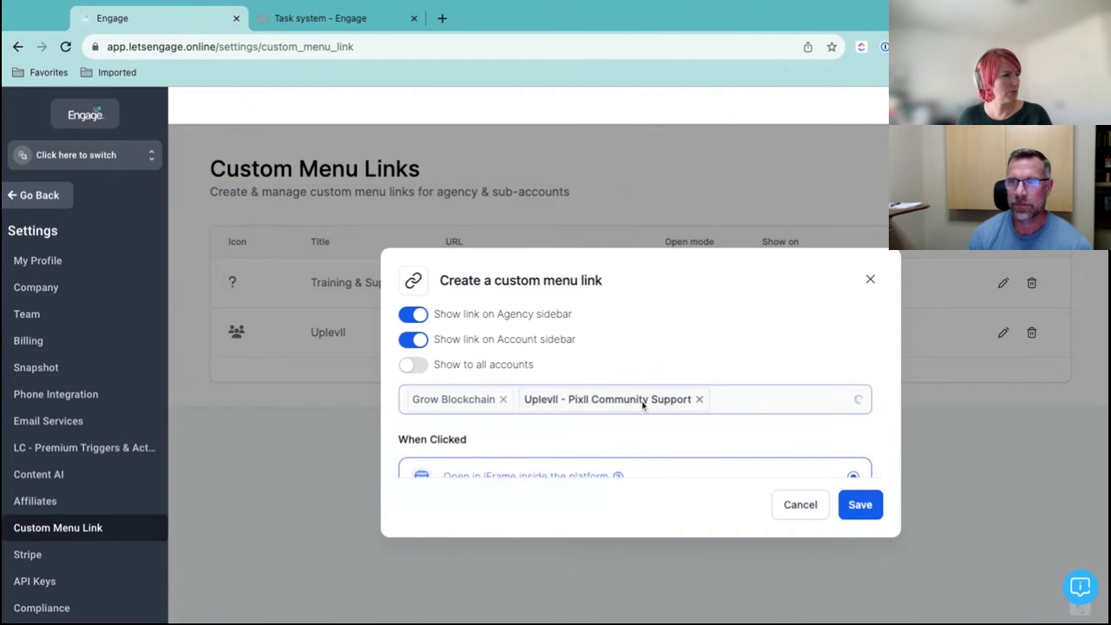
scroll(735, 412, "down", 2)
scroll(735, 413, "down", 2)
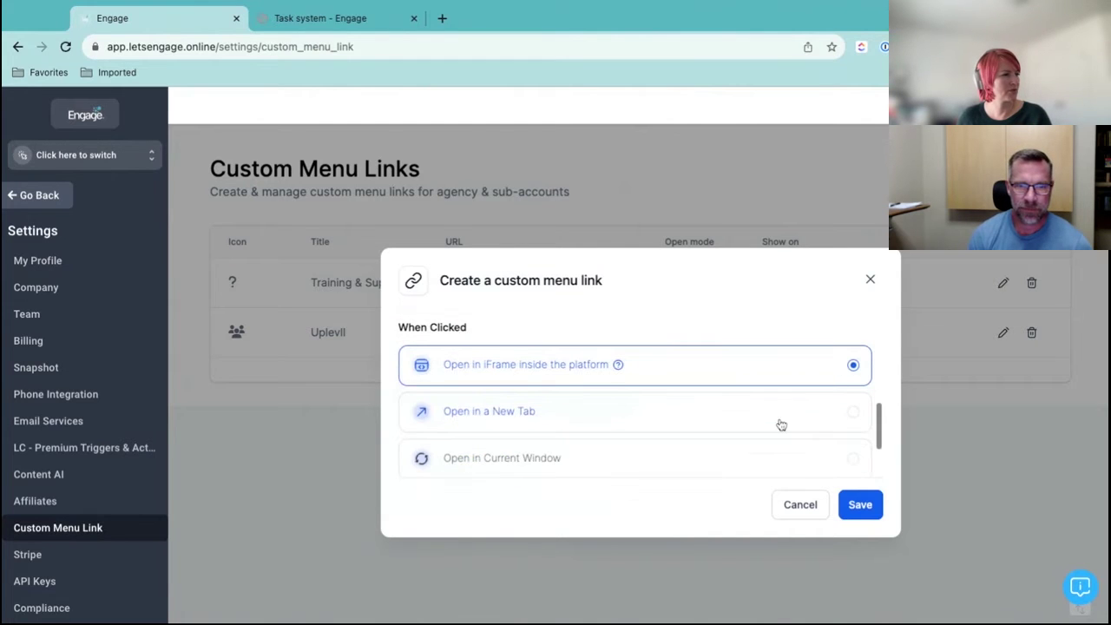
left_click(861, 506)
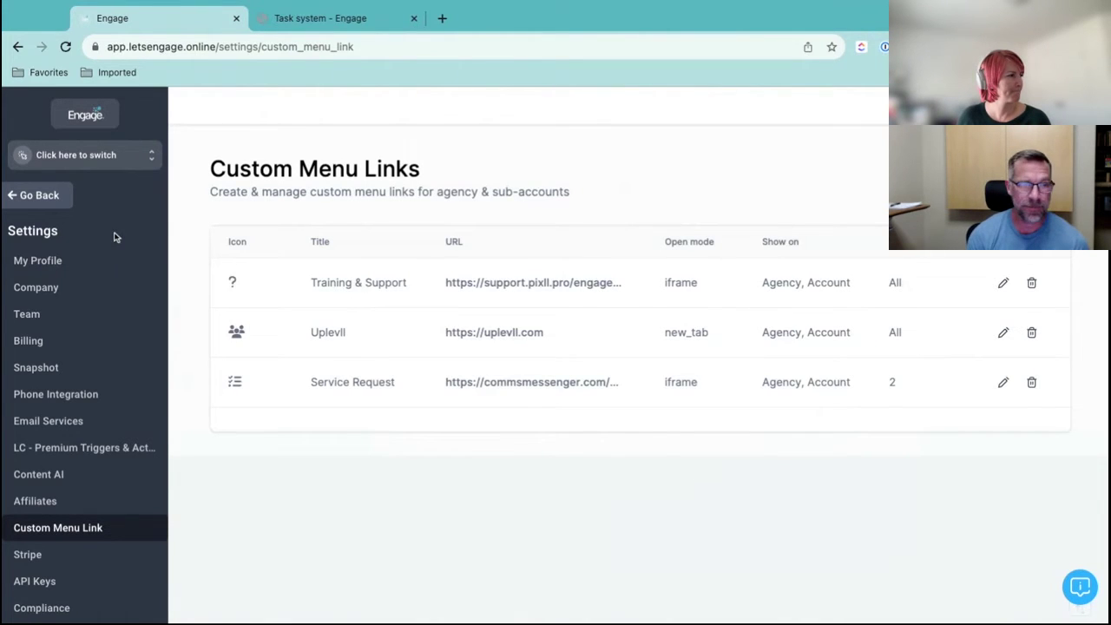
Switch into Grow Blockchain and open Service Request from the sidebar, showing an empty Projects list
left_click(139, 159)
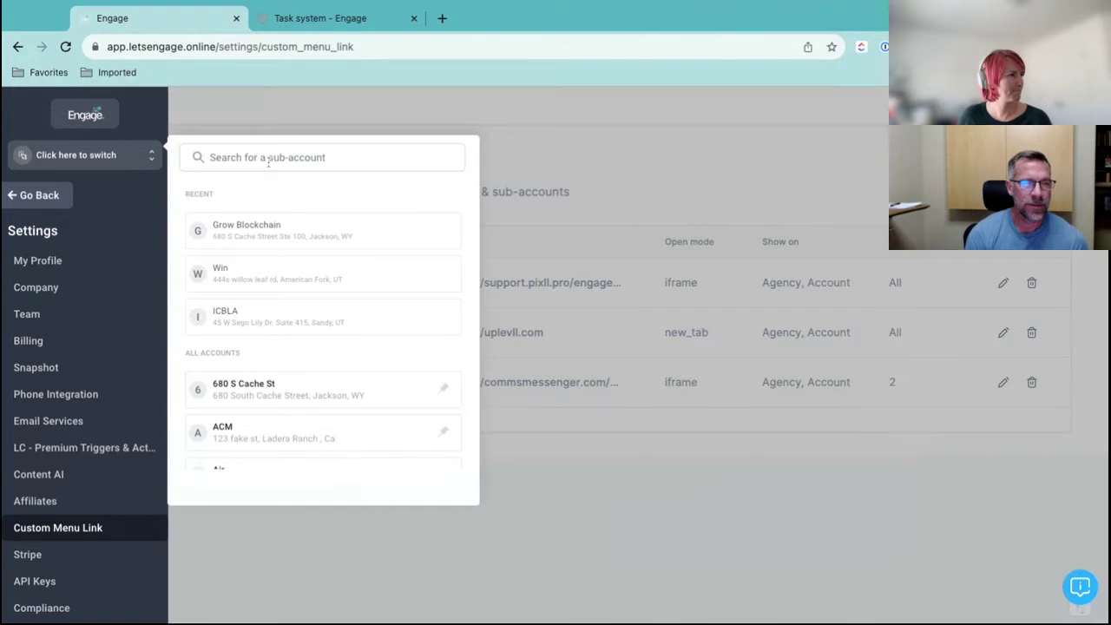
left_click(271, 222)
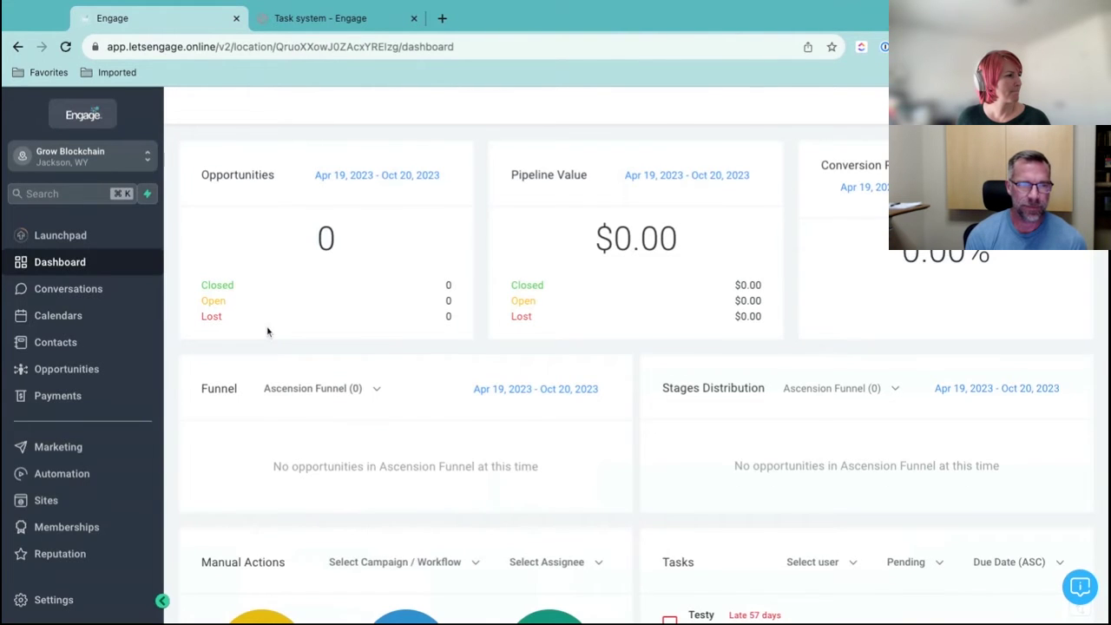
scroll(107, 360, "down", 2)
scroll(114, 521, "down", 1)
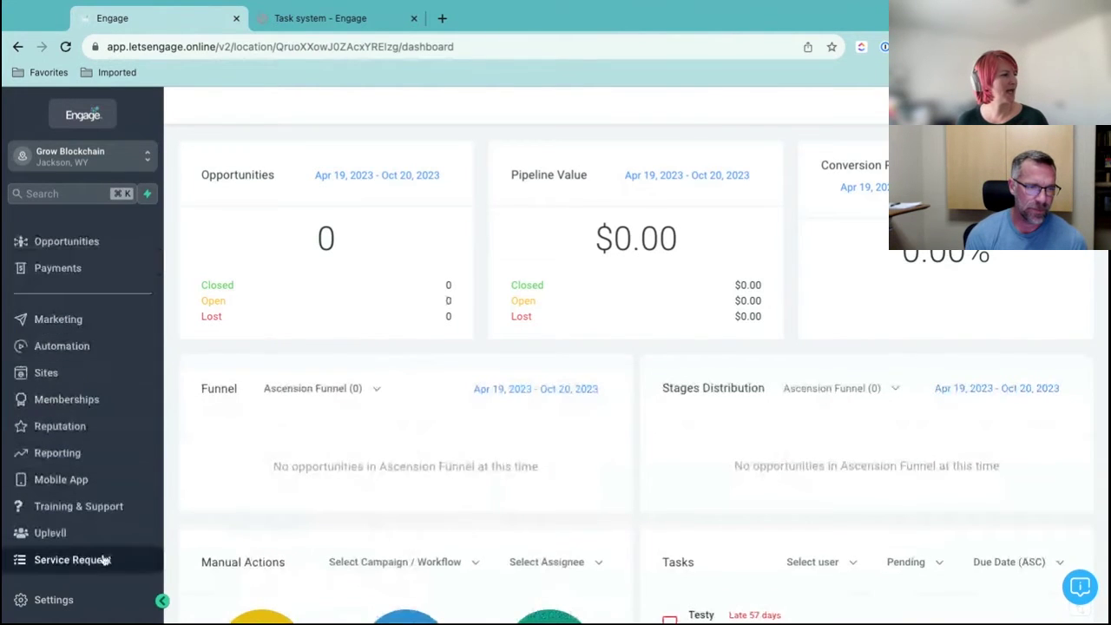
left_click(101, 559)
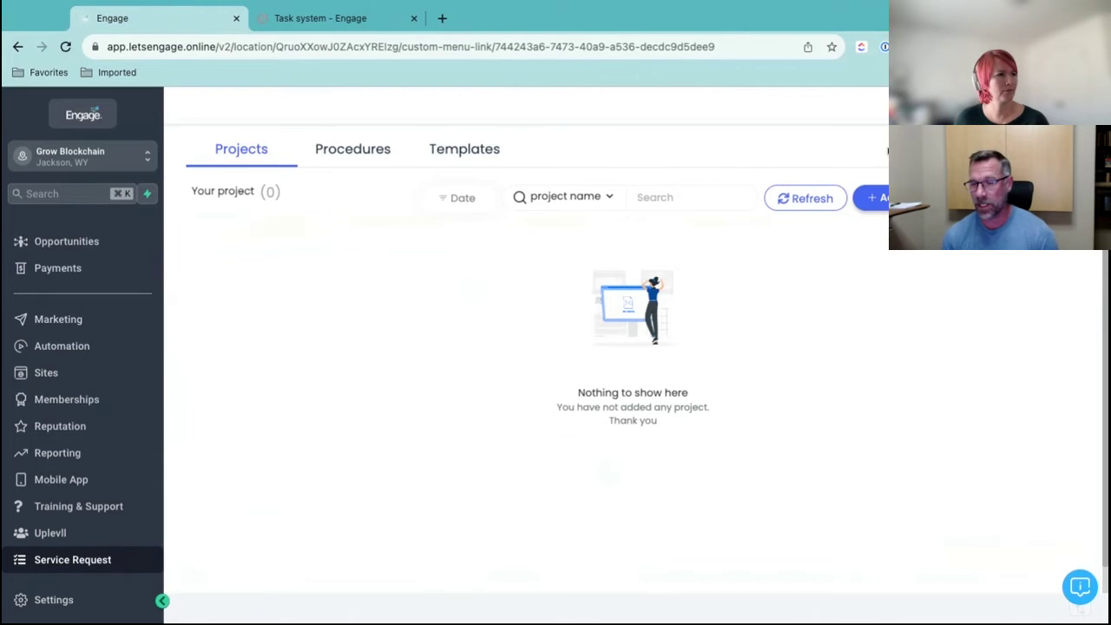
Start a new project named 'Test Will's Mojo' with a short greeting description
left_click(875, 198)
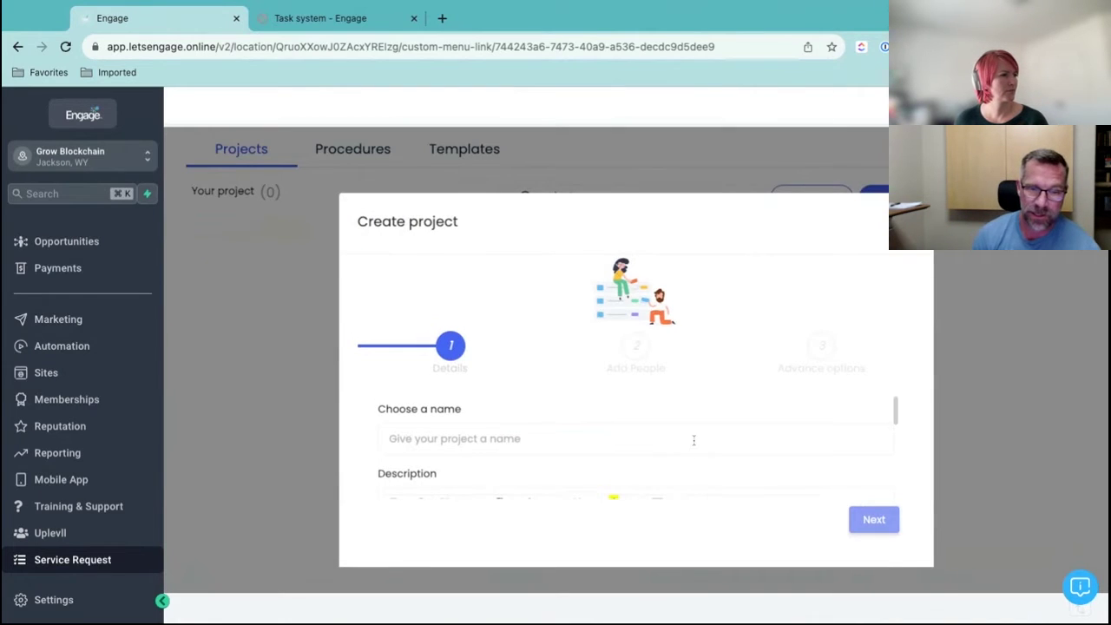
scroll(693, 441, "down", 2)
scroll(608, 446, "up", 2)
left_click(607, 439)
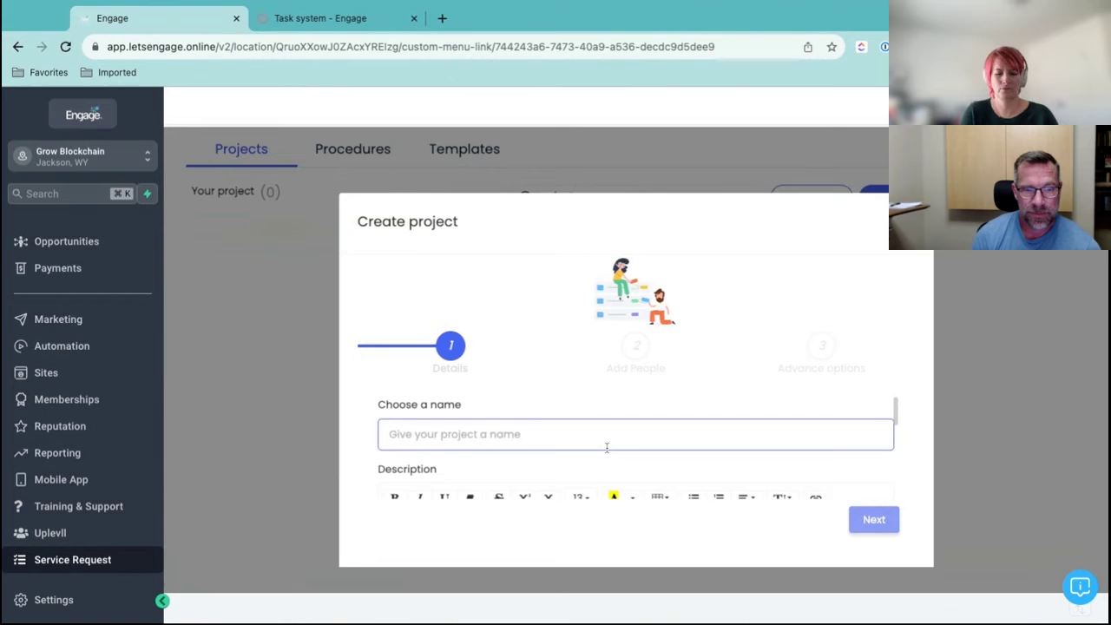
type("Test Wil")
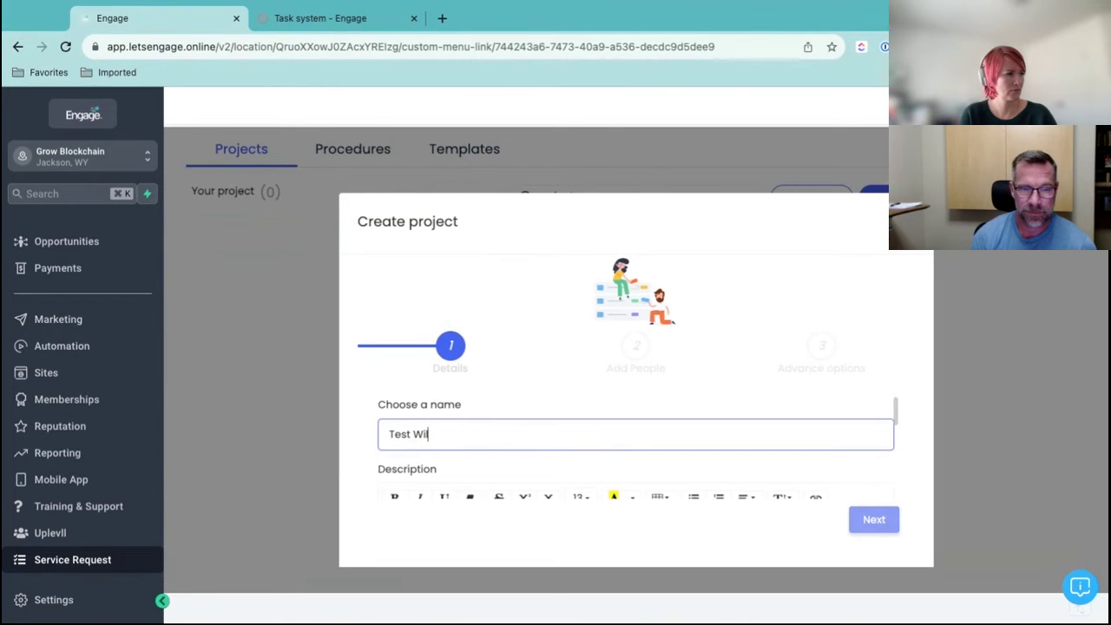
type("l's Mojo")
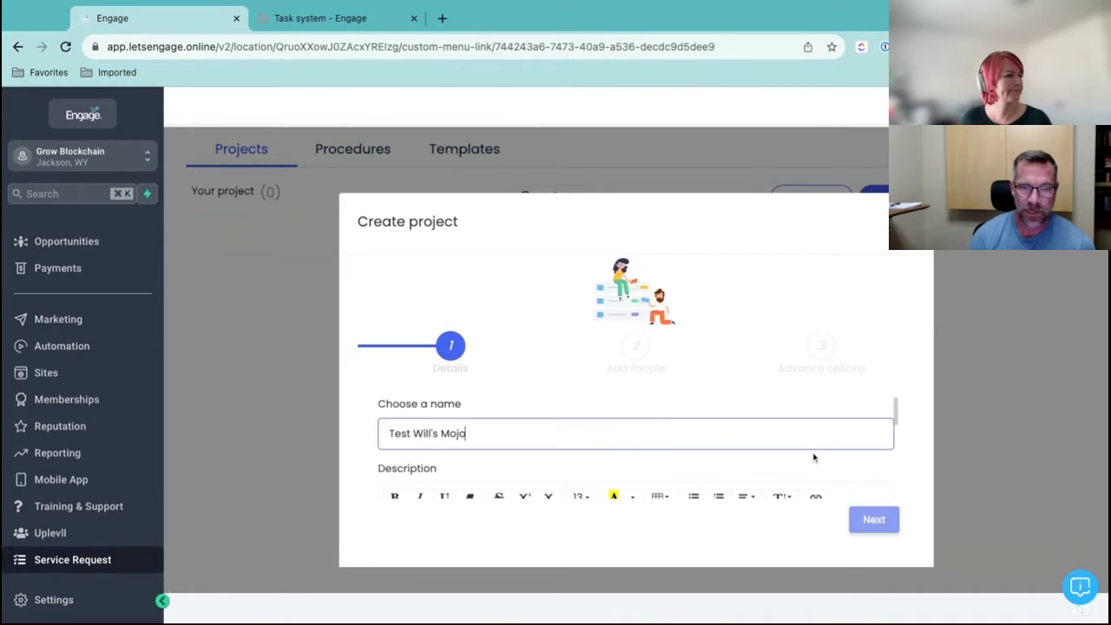
scroll(816, 453, "down", 2)
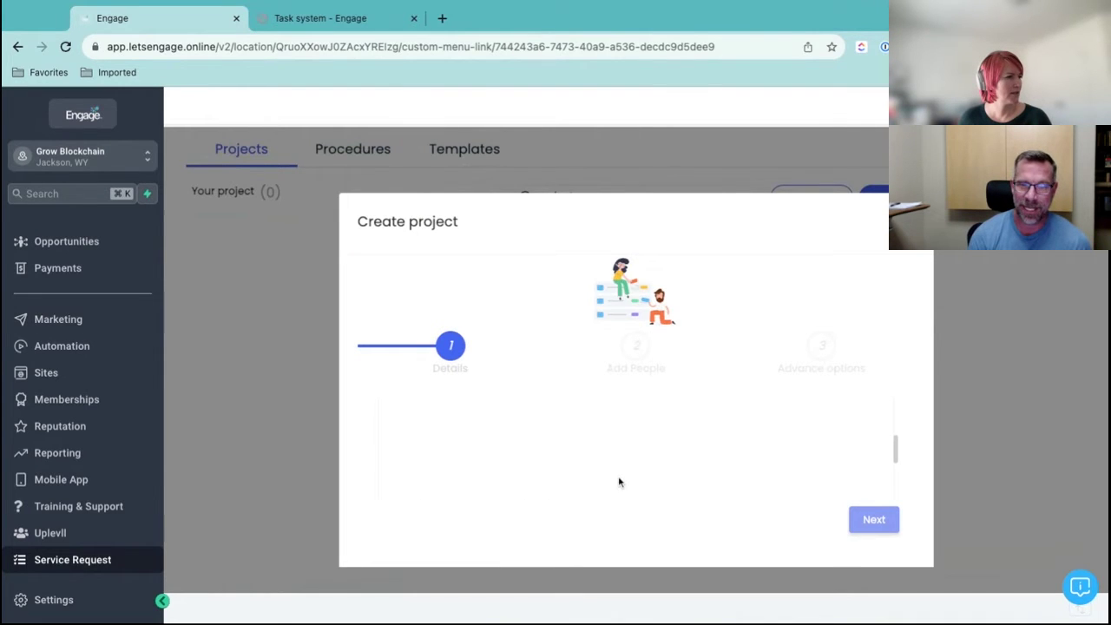
scroll(619, 482, "up", 2)
scroll(618, 482, "up", 1)
scroll(599, 484, "down", 1)
left_click(587, 487)
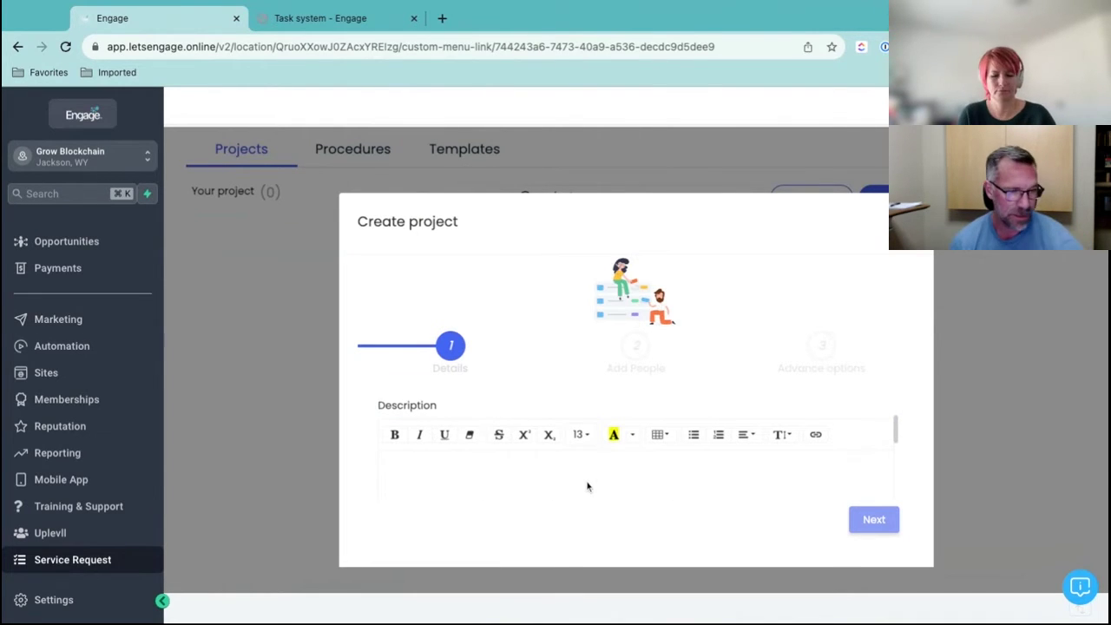
type("Hi Will --")
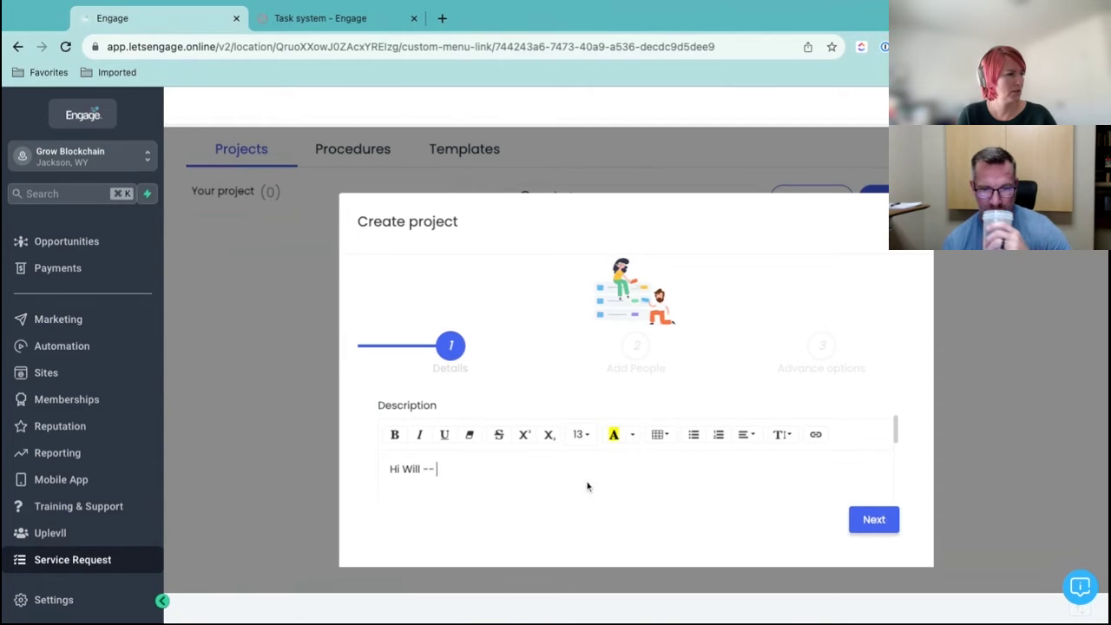
type(" let's get this w")
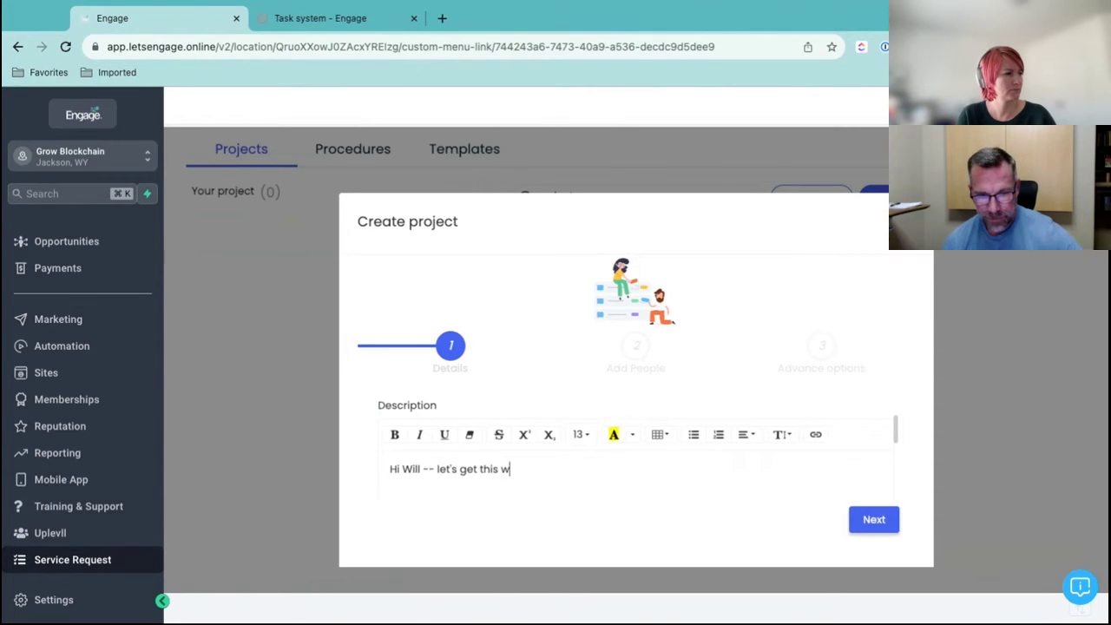
type("orking!")
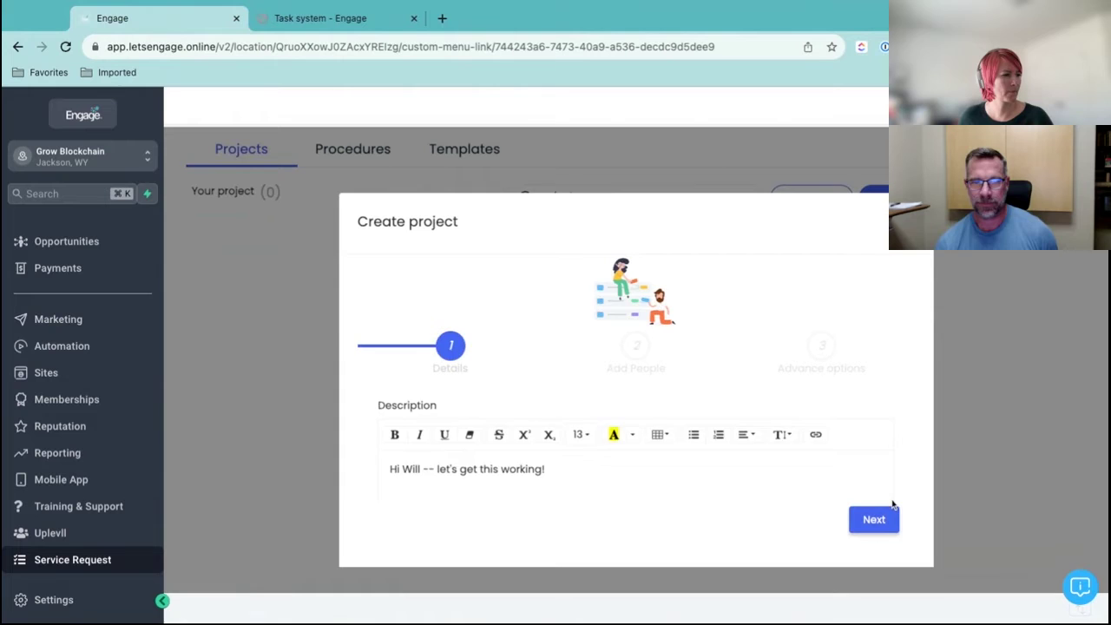
Add the matching team member, enable Import Task, and finish creating the project
left_click(879, 526)
left_click(556, 439)
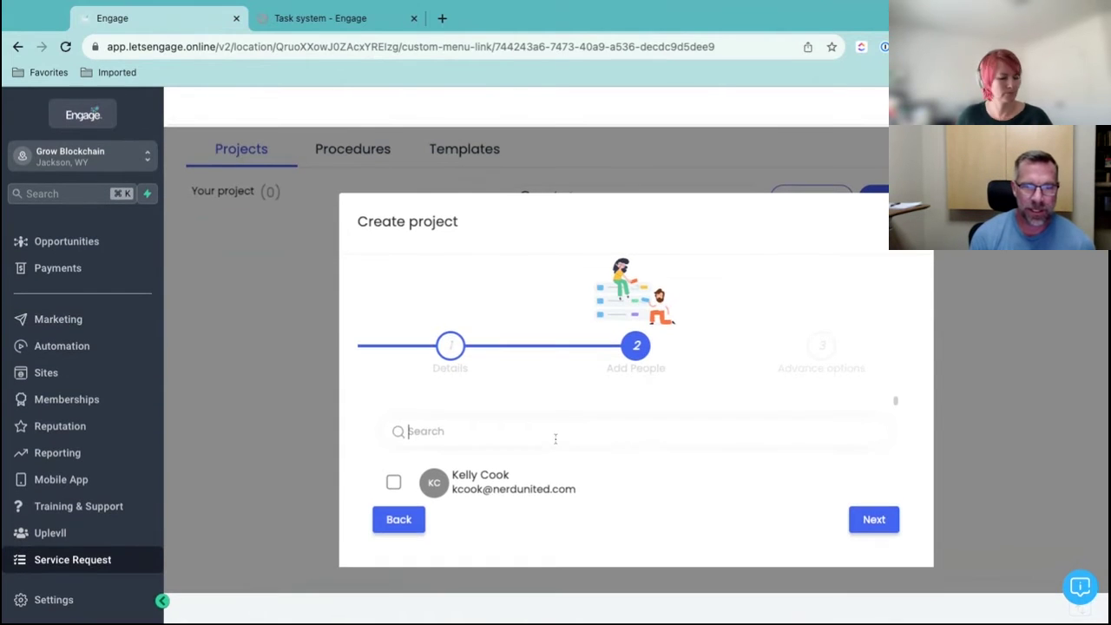
type("will")
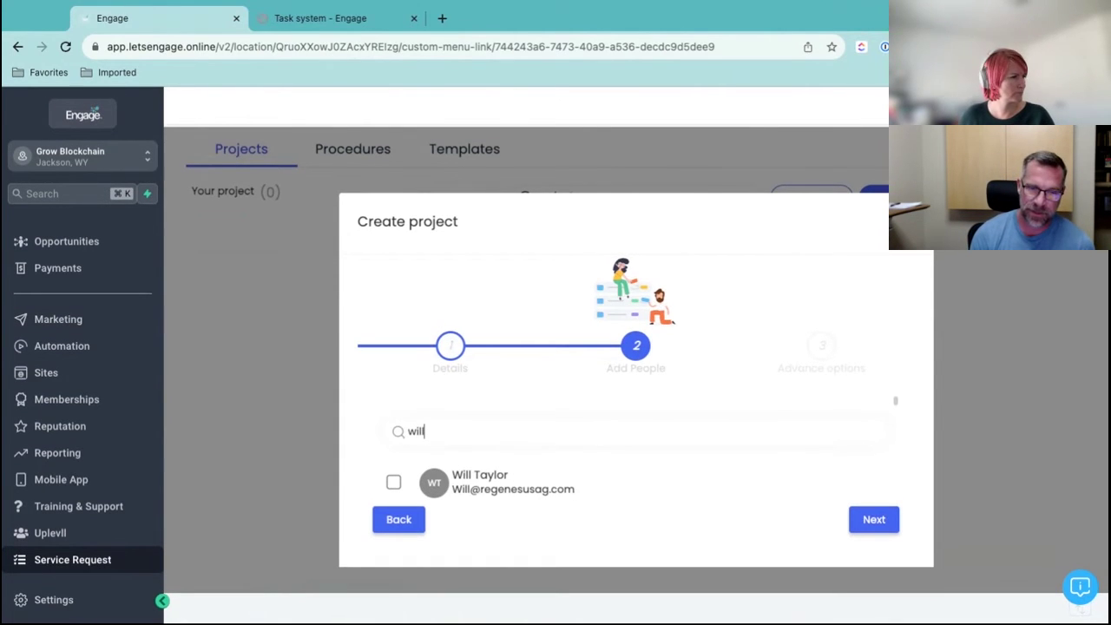
left_click(394, 482)
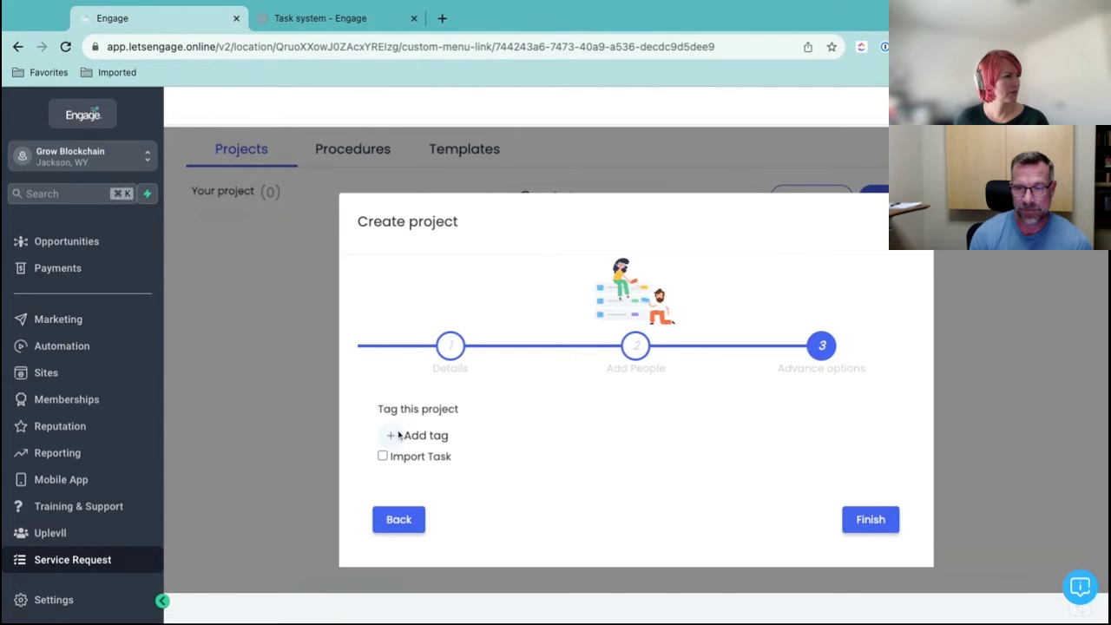
left_click(383, 457)
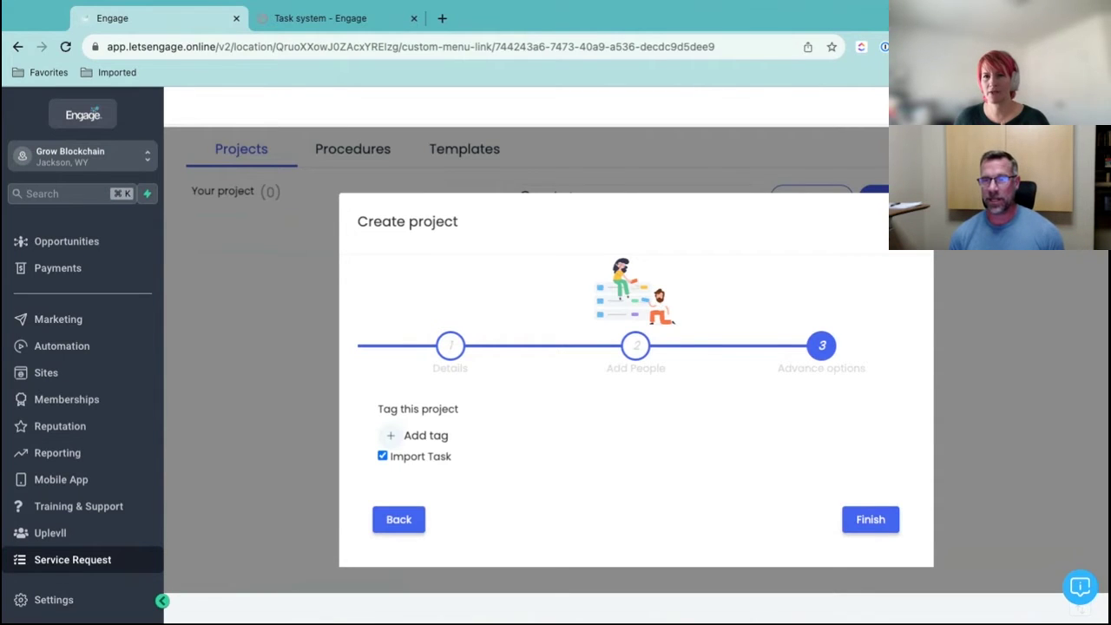
left_click(881, 521)
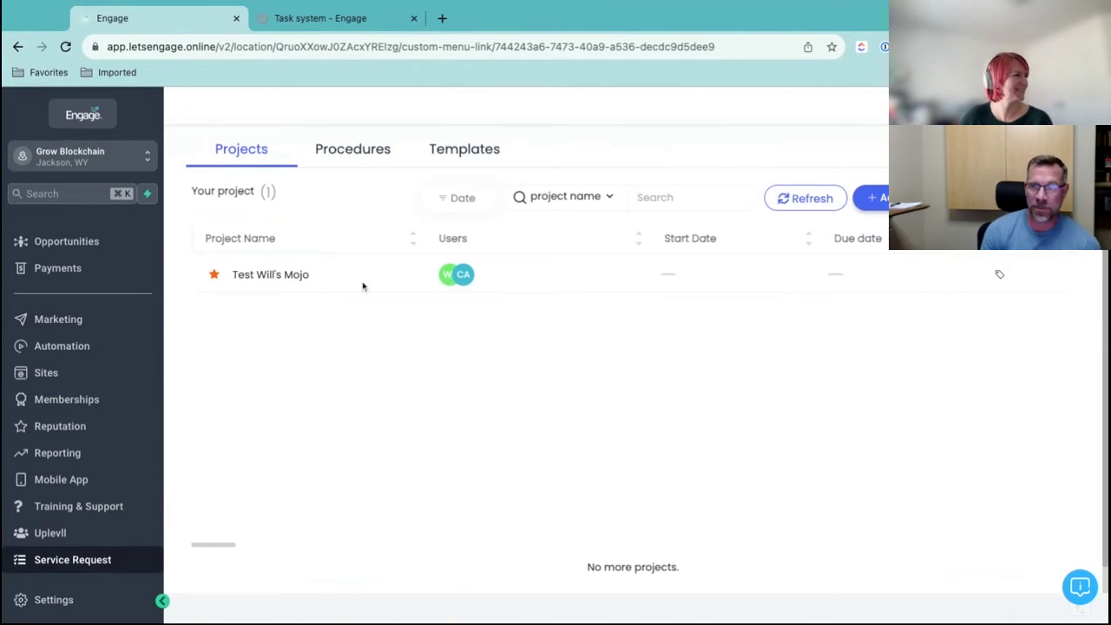
Open Test Will's Mojo and toggle between List View and Card View to see the Testy task
left_click(300, 278)
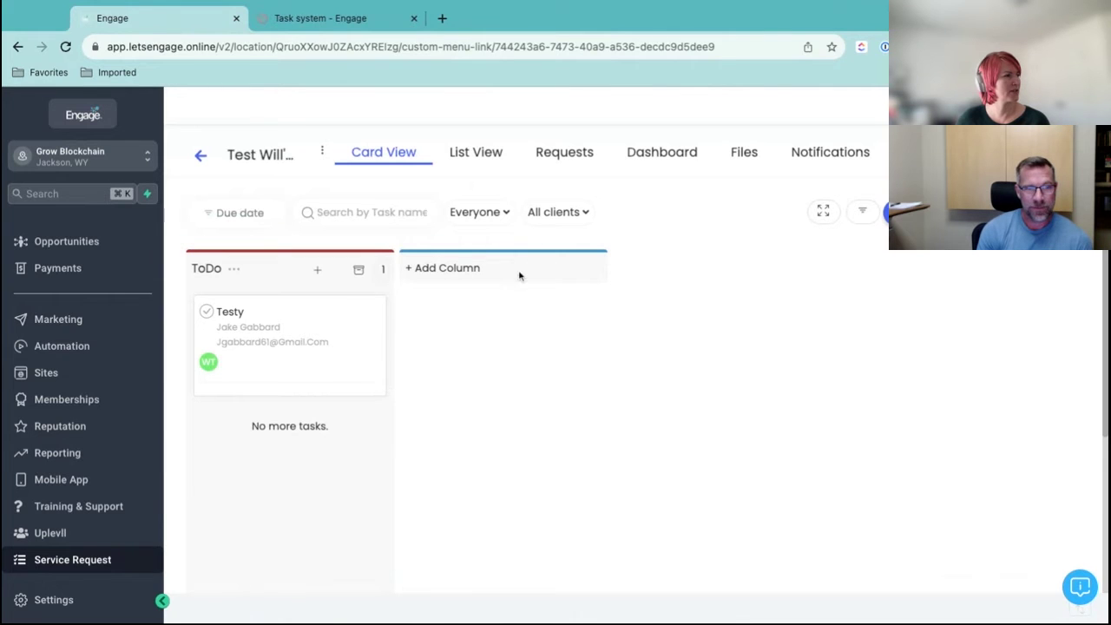
left_click(483, 157)
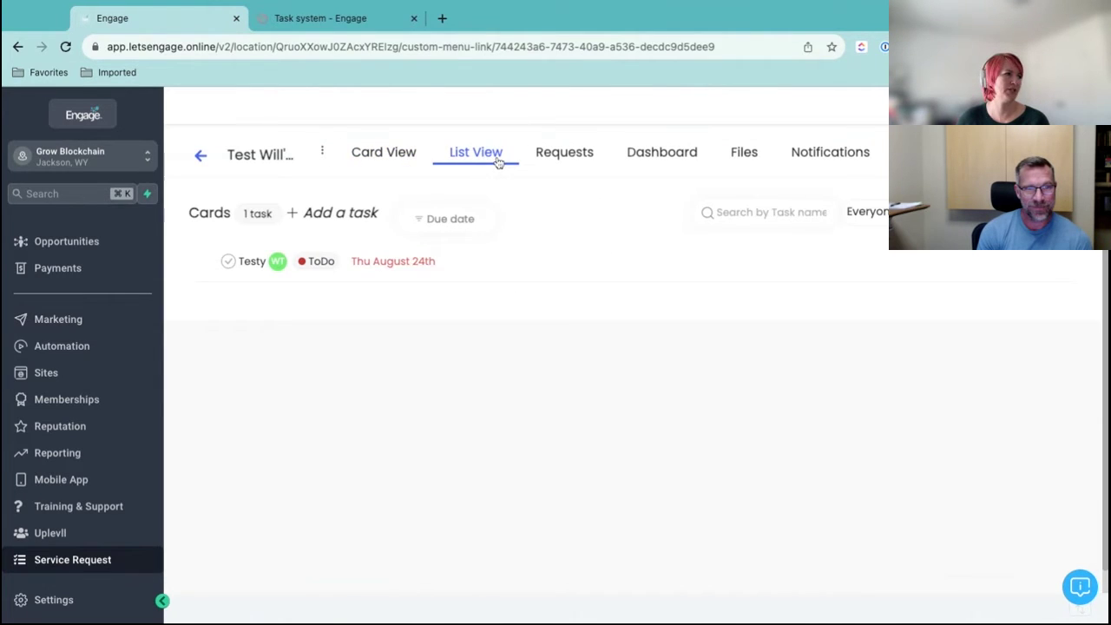
left_click(376, 154)
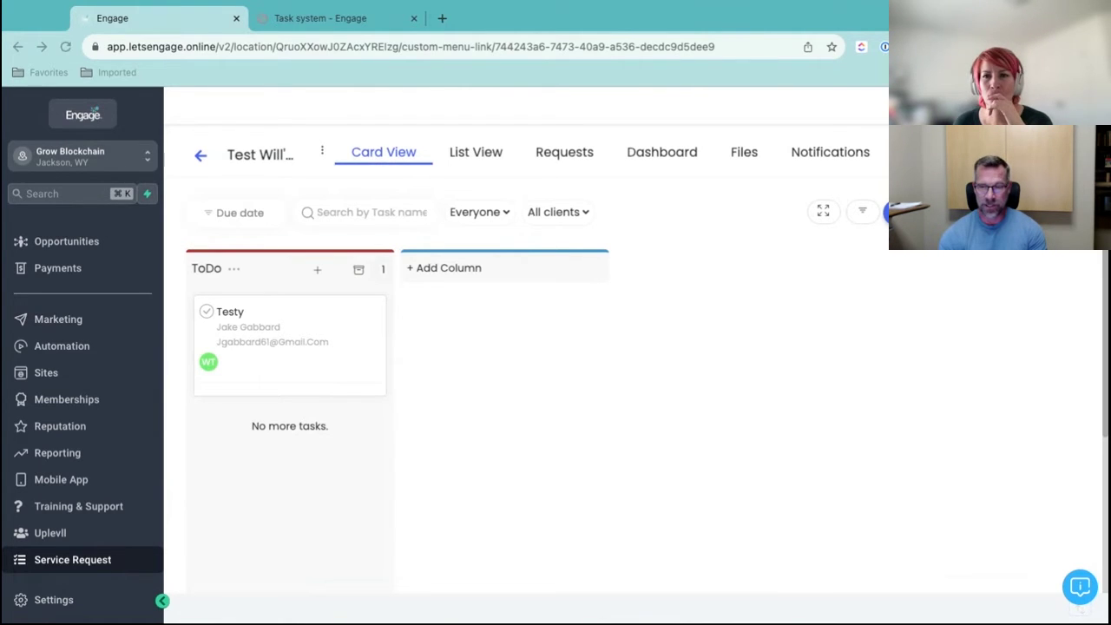
Switch to the agency view, then search 'engage' and open the Pixll Engage Support sub-account
left_click(140, 158)
left_click(213, 200)
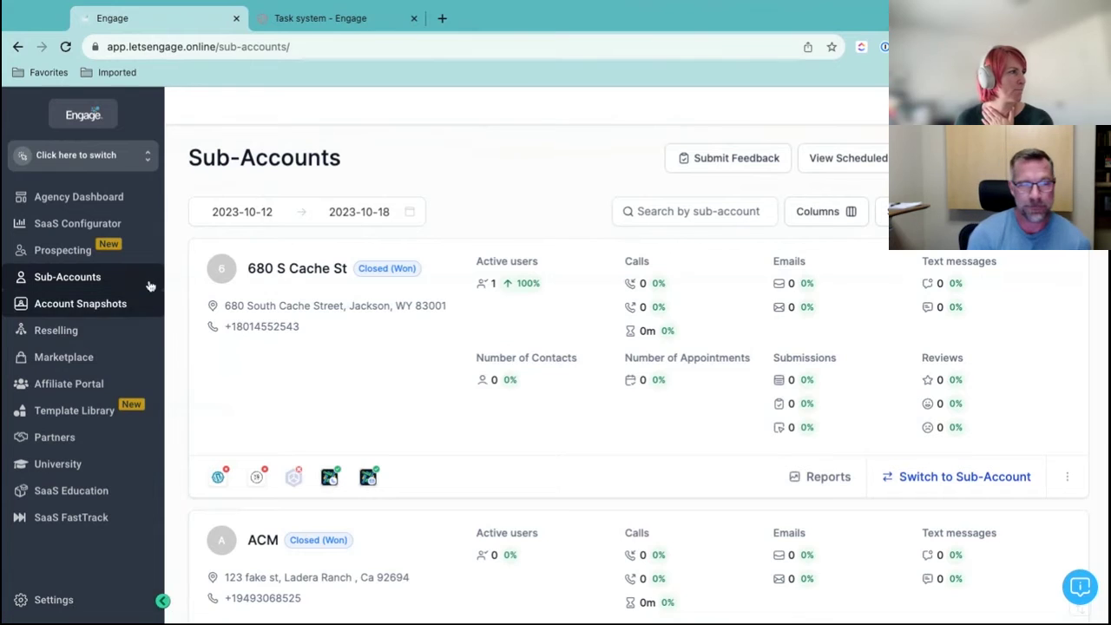
left_click(130, 155)
left_click(226, 165)
type("egn")
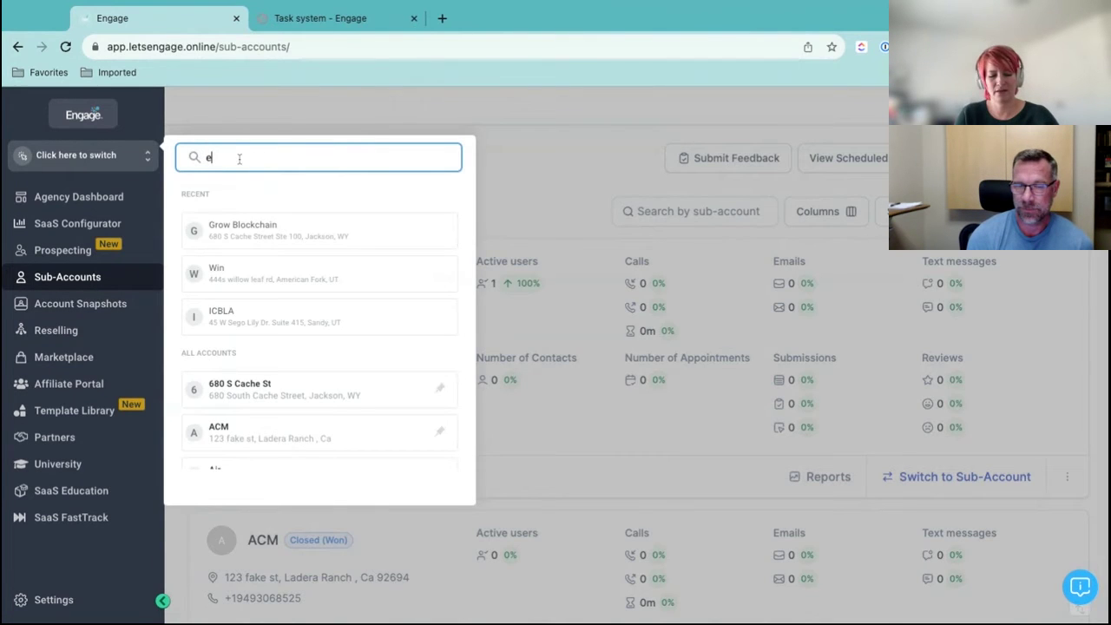
key("BackSpace")
key("BackSpace")
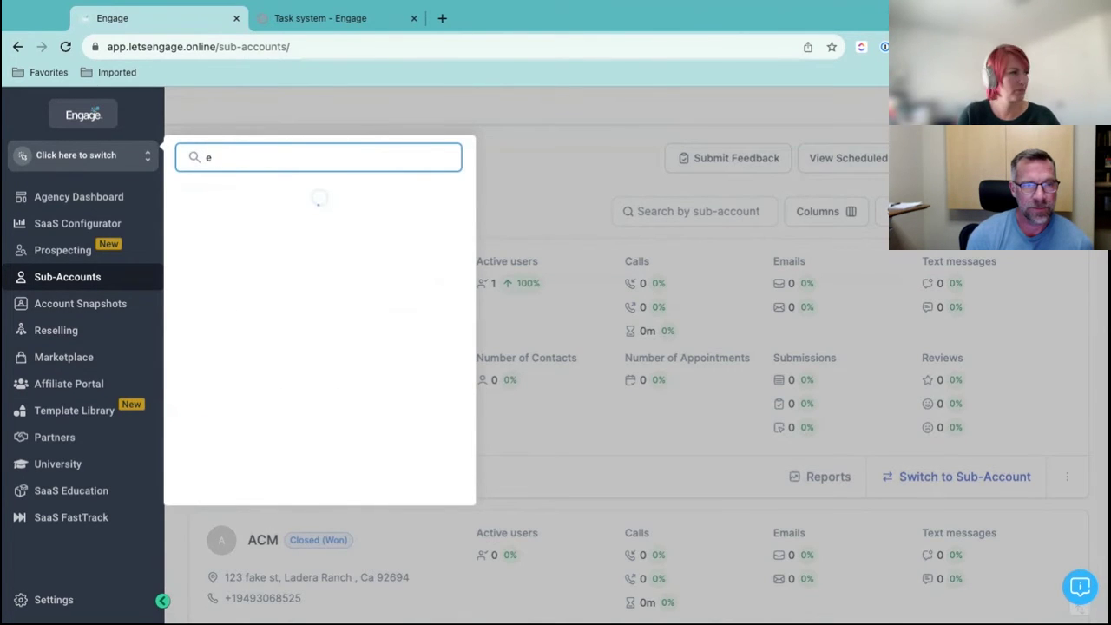
type("ngag")
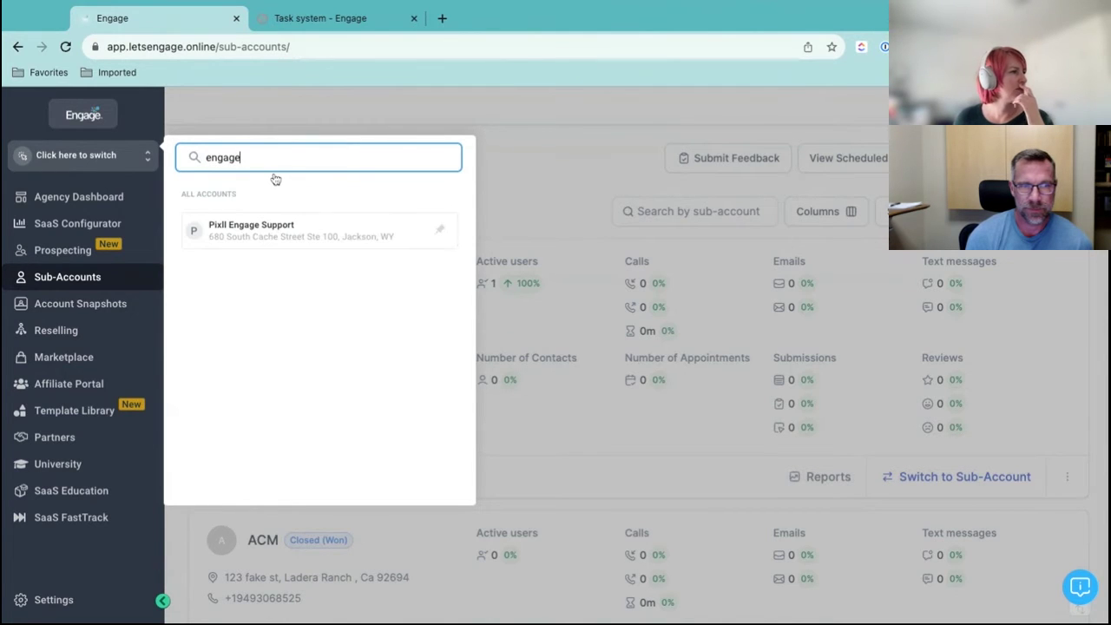
type("e")
left_click(318, 241)
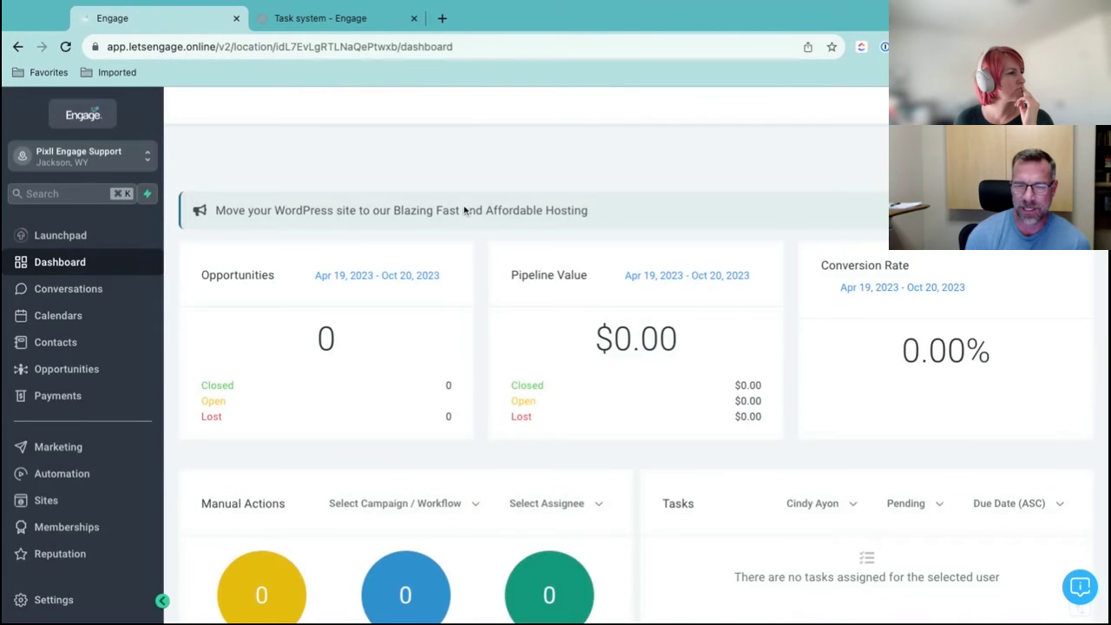
Search 'uple' in the account switcher and switch to Uplevl - Pixll Community Support
scroll(74, 379, "down", 3)
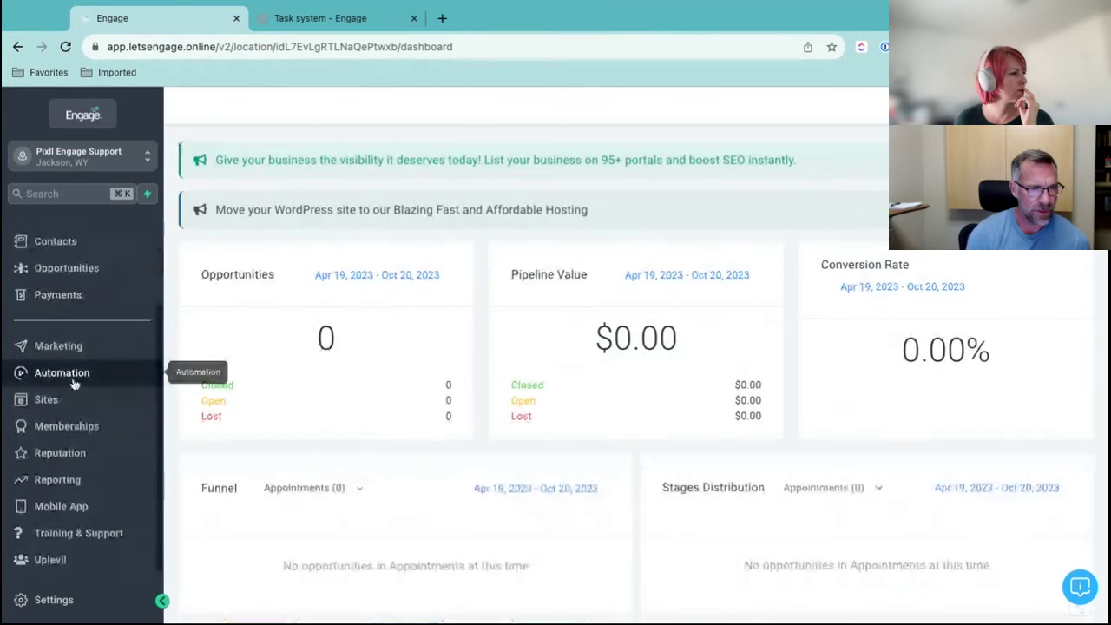
scroll(75, 379, "up", 3)
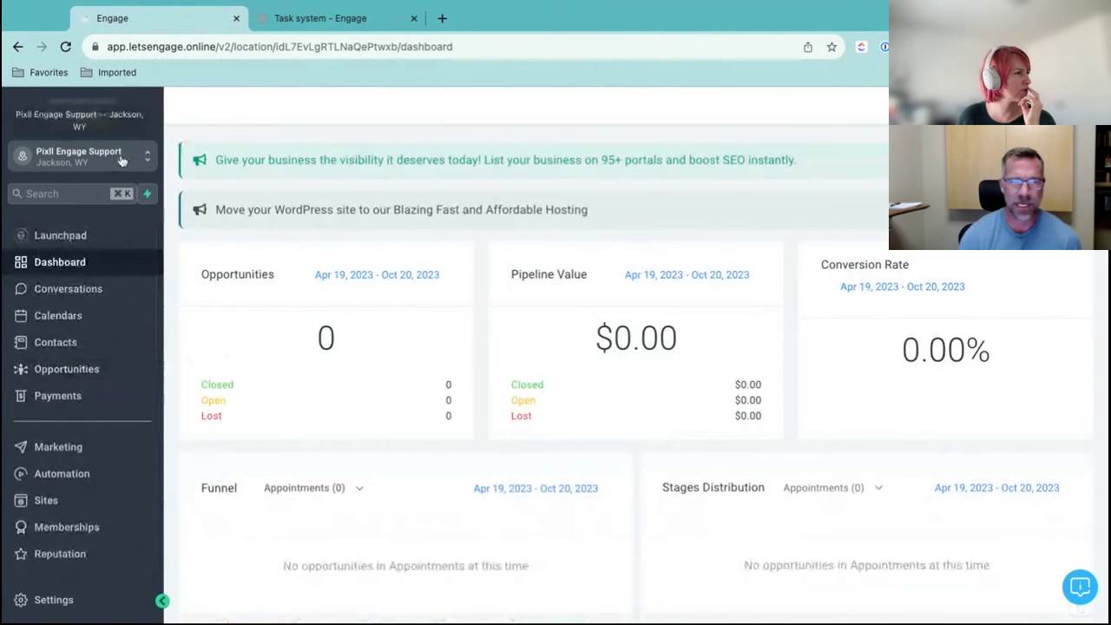
left_click(87, 155)
type("uple")
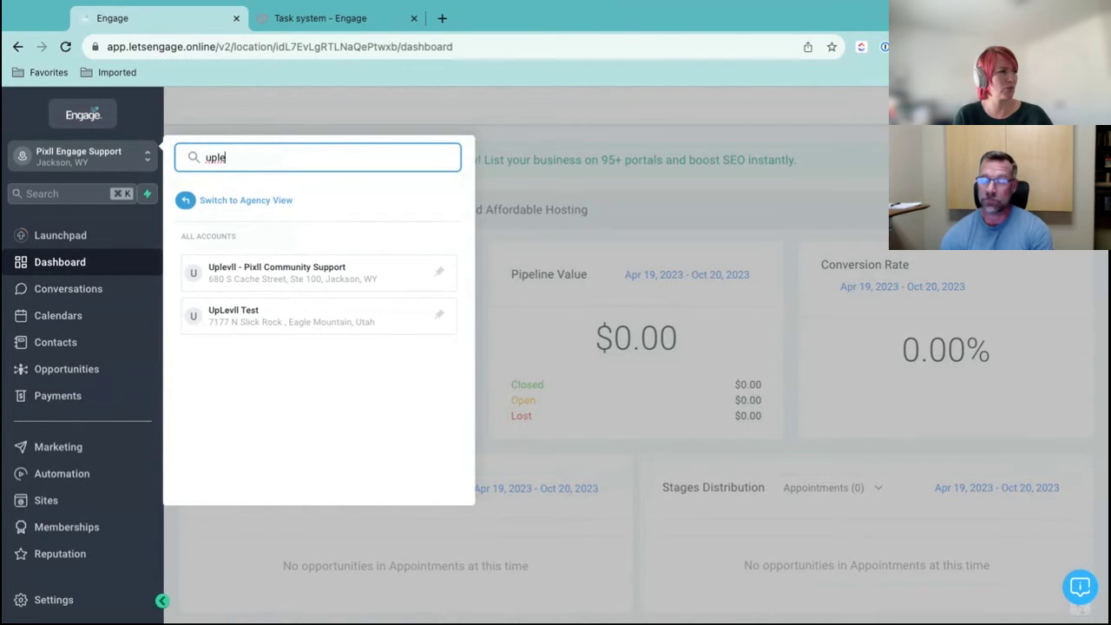
left_click(302, 271)
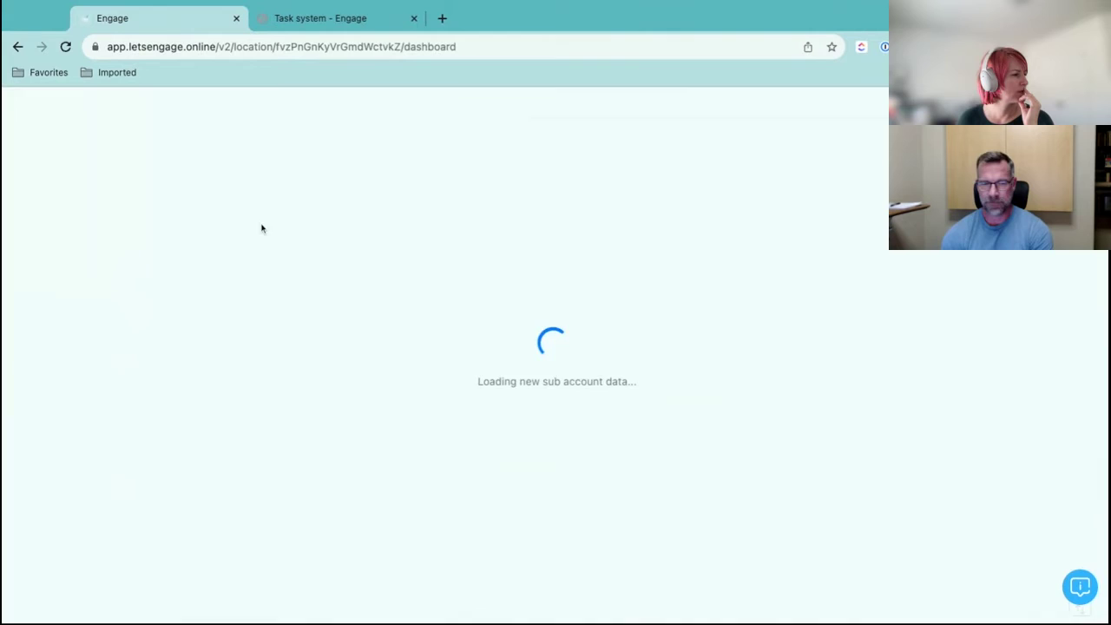
scroll(86, 534, "down", 3)
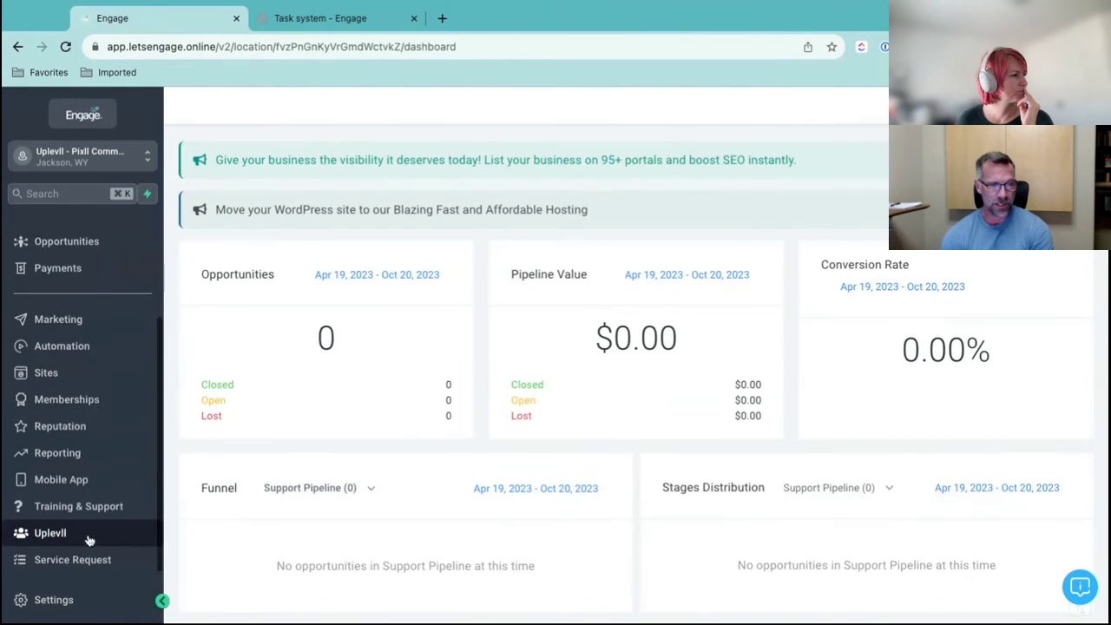
Open Service Request and start a new project 'Client Support' described as 'template testing'
left_click(73, 560)
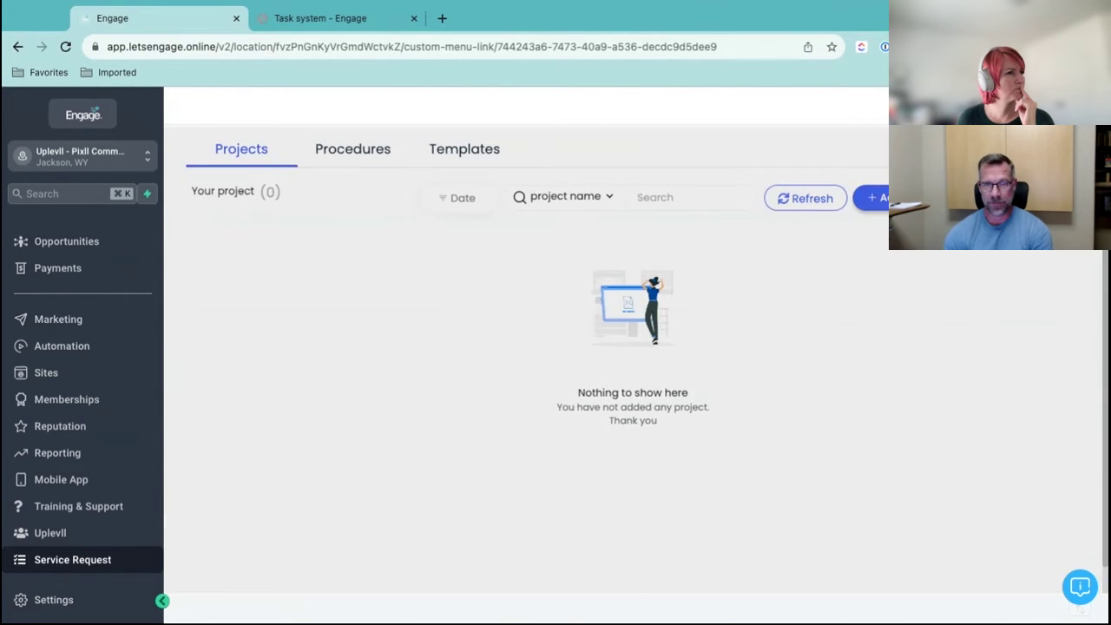
left_click(871, 198)
left_click(645, 439)
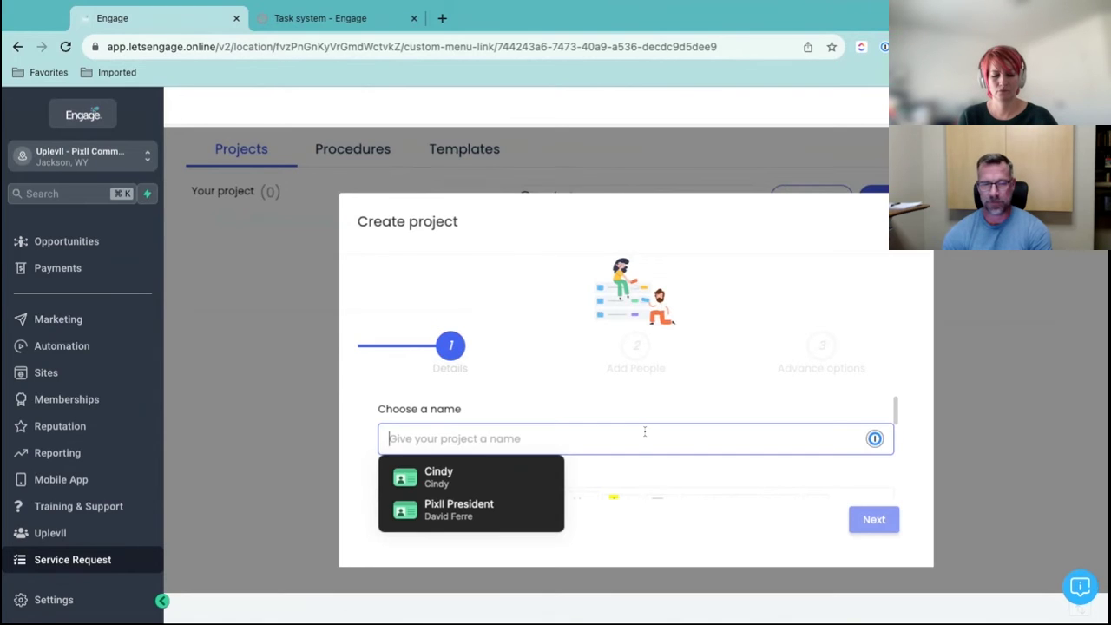
type("Clie")
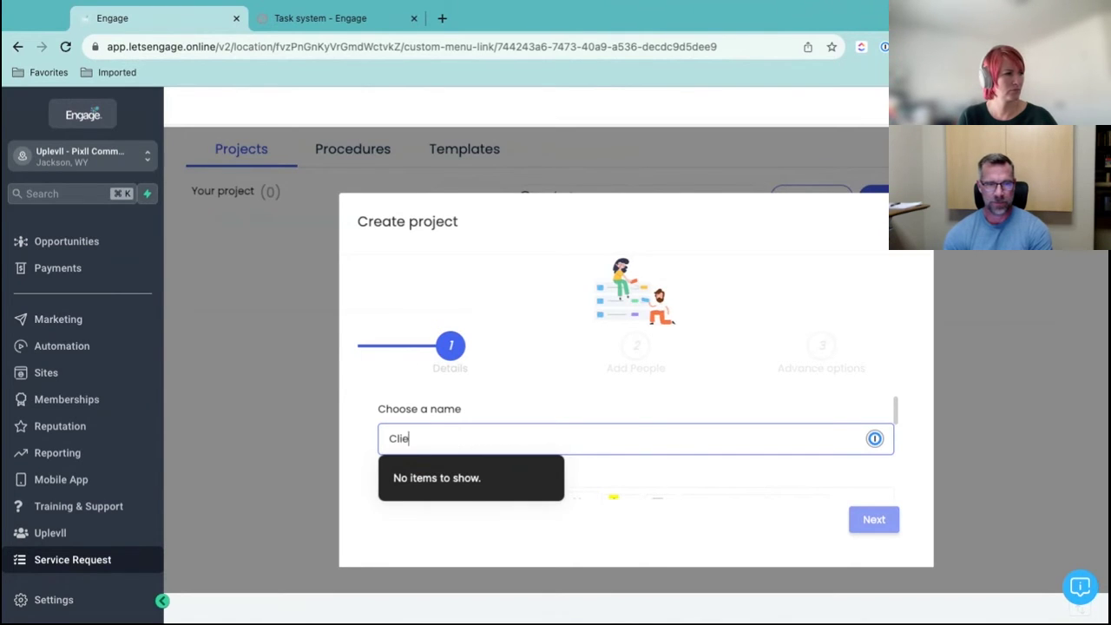
type("nt Support")
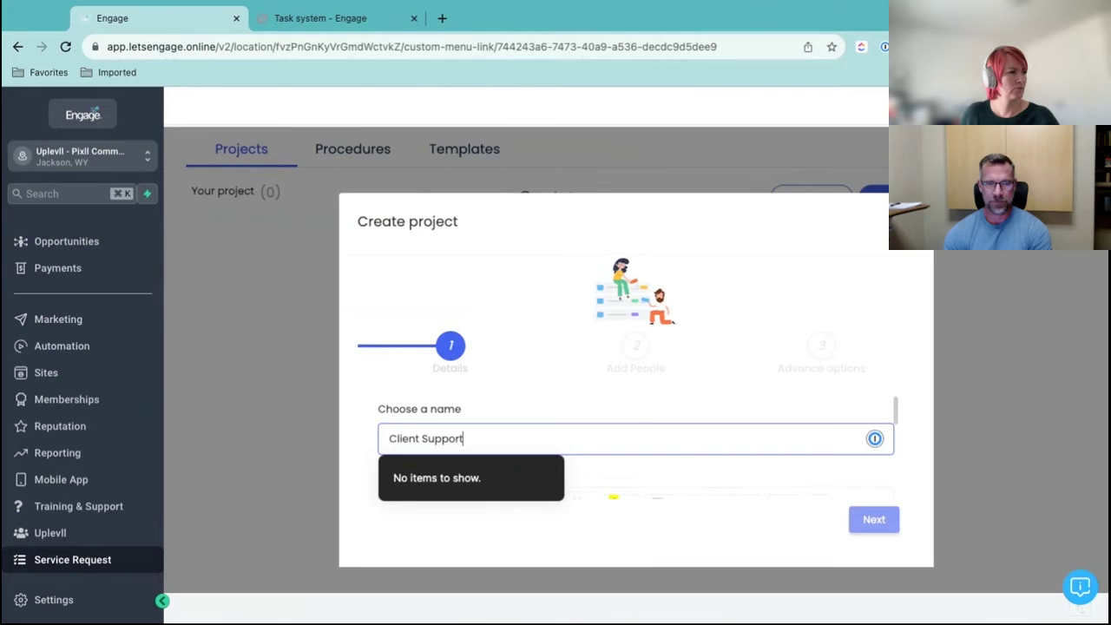
left_click(873, 521)
scroll(710, 419, "down", 1)
scroll(710, 419, "down", 1)
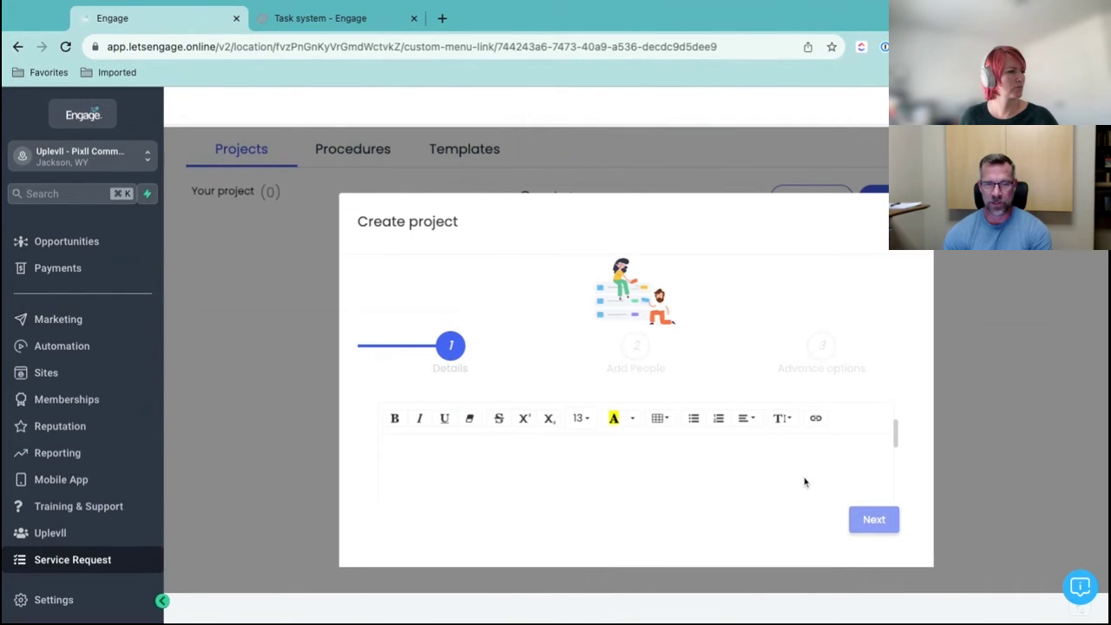
left_click(742, 475)
type("template testing")
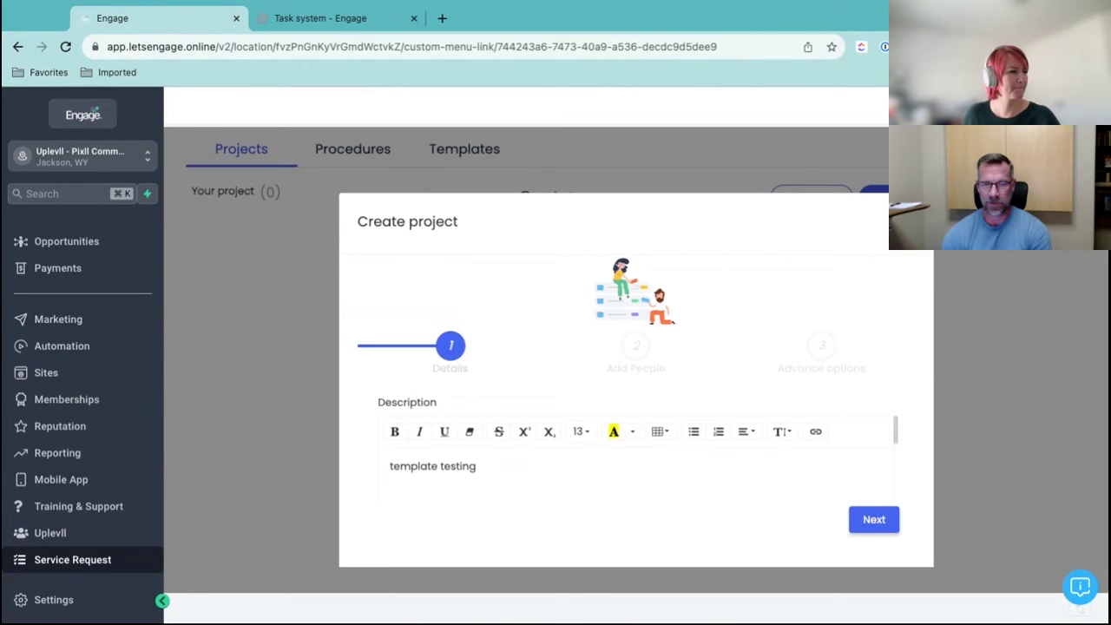
Search the people list and add the matching team member to the project
left_click(874, 521)
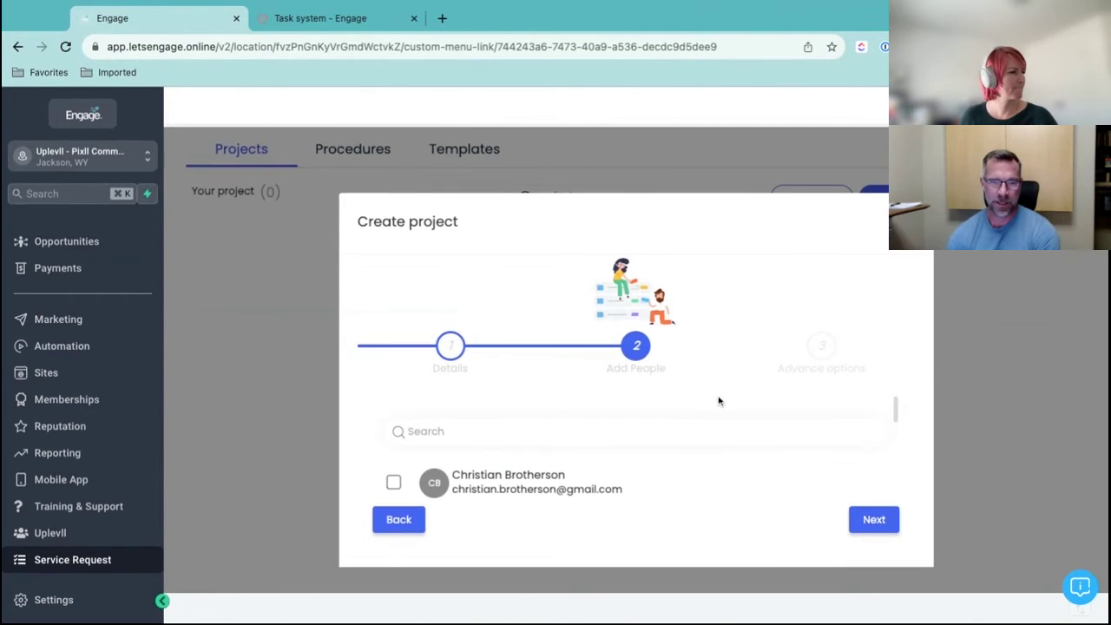
scroll(535, 441, "down", 2)
scroll(536, 441, "up", 2)
left_click(539, 431)
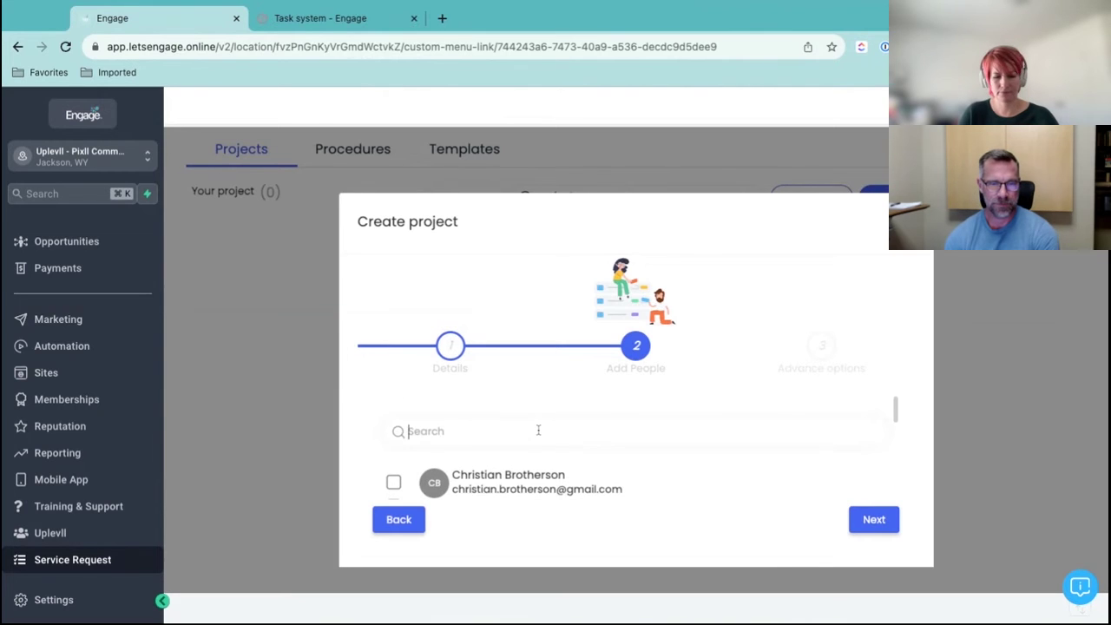
type("cin")
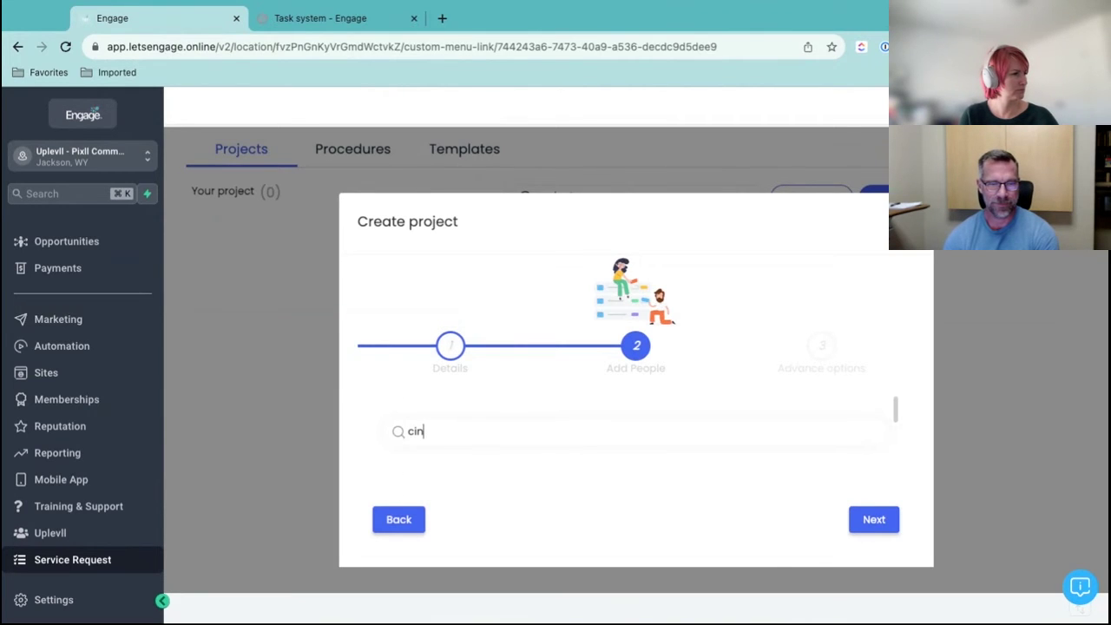
key("BackSpace")
key("BackSpace")
key("BackSpace")
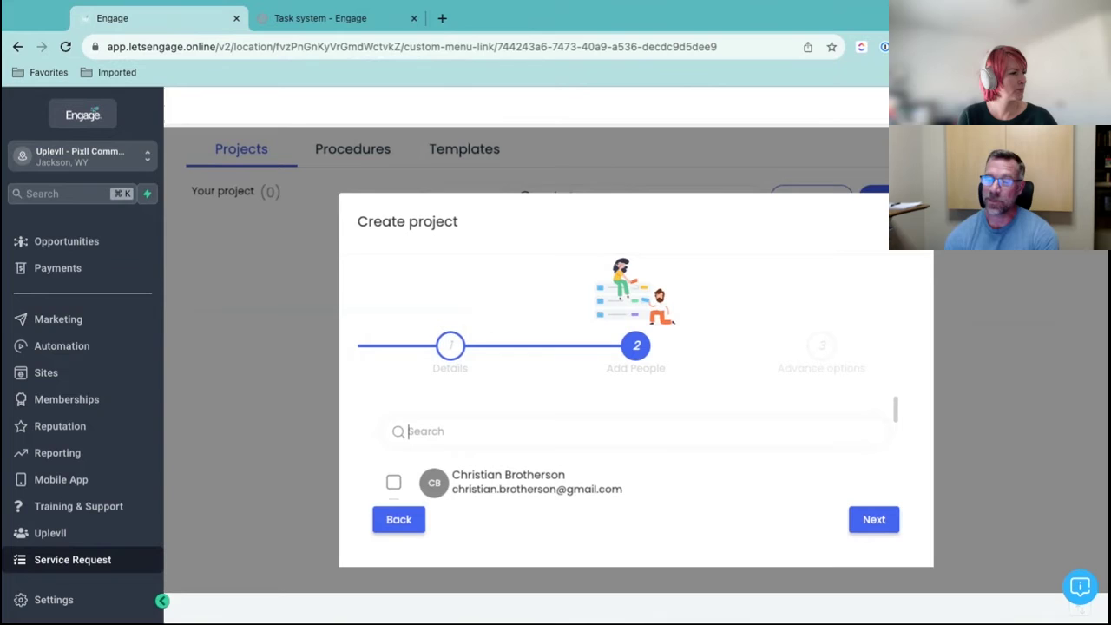
type("ale")
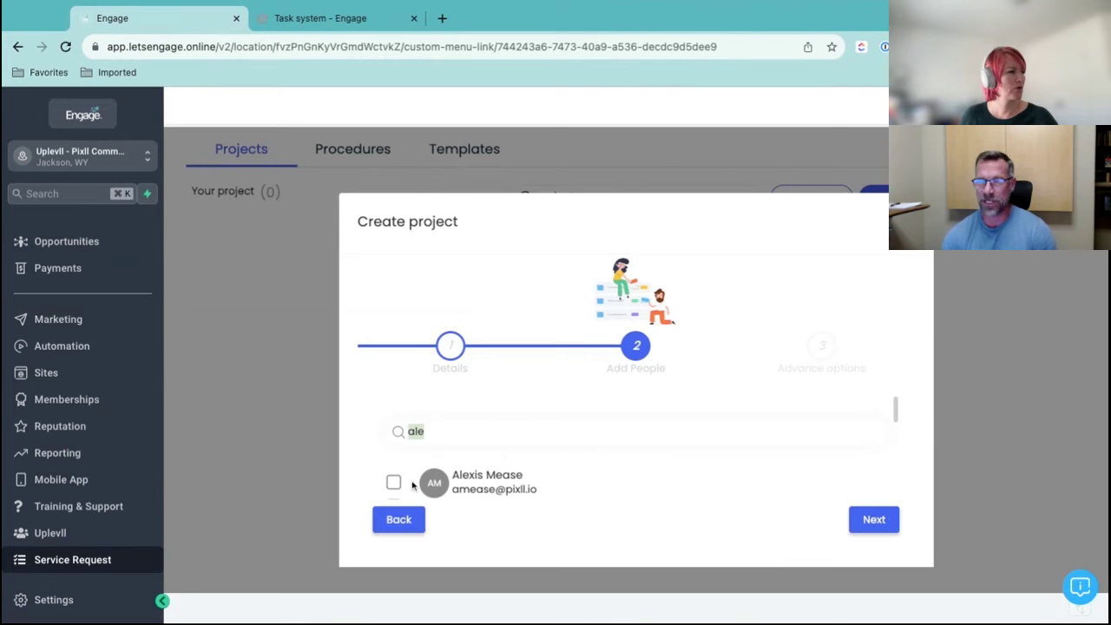
left_click(415, 486)
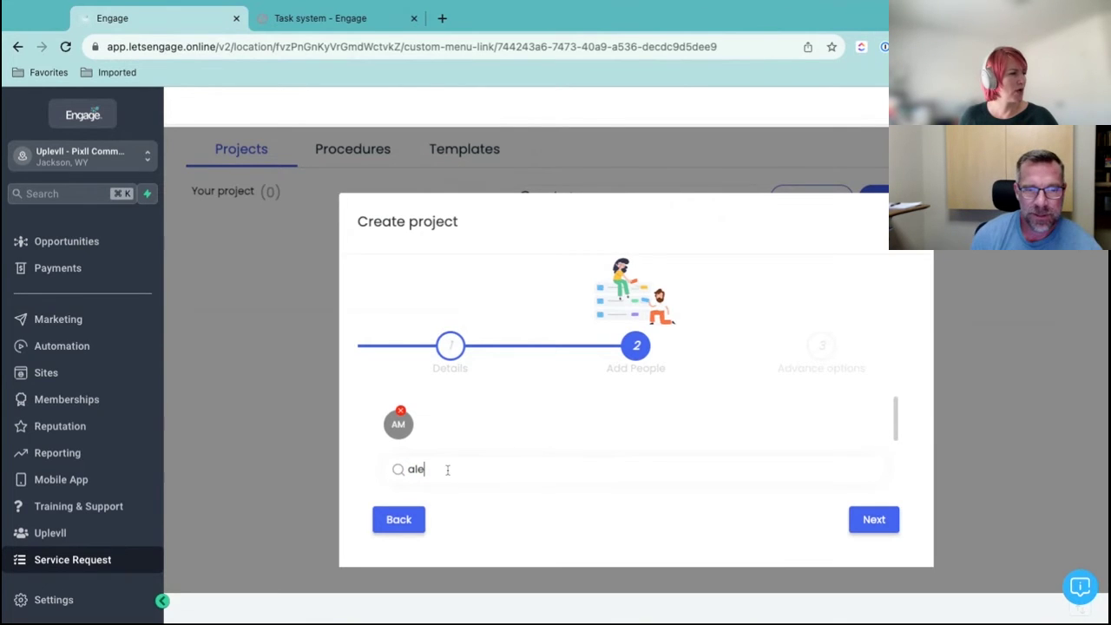
key("BackSpace")
key("BackSpace")
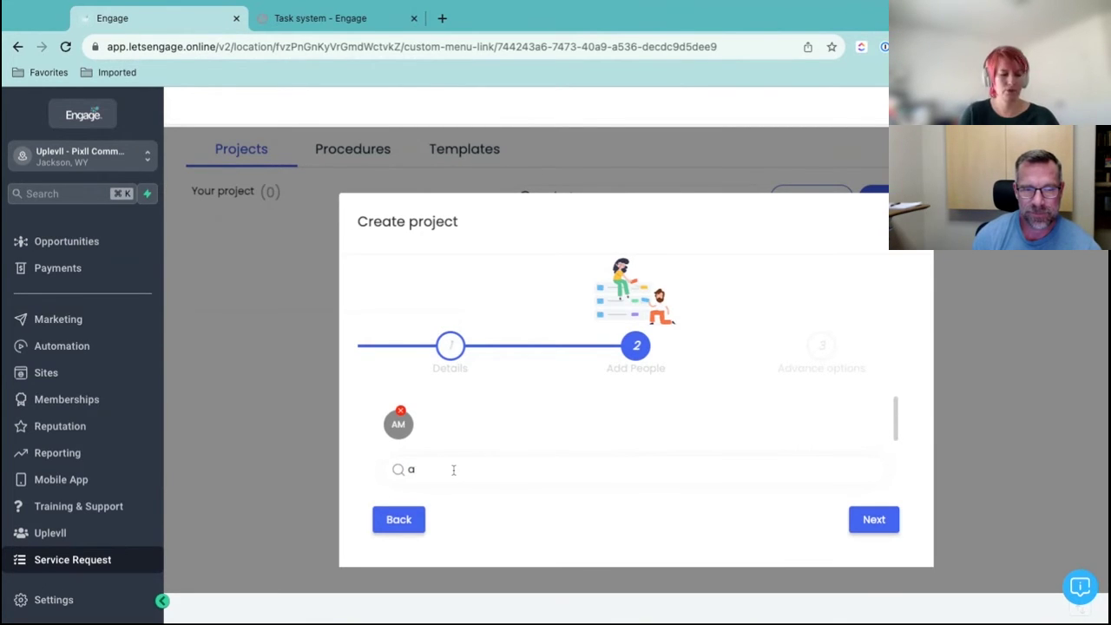
key("BackSpace")
scroll(536, 472, "down", 5)
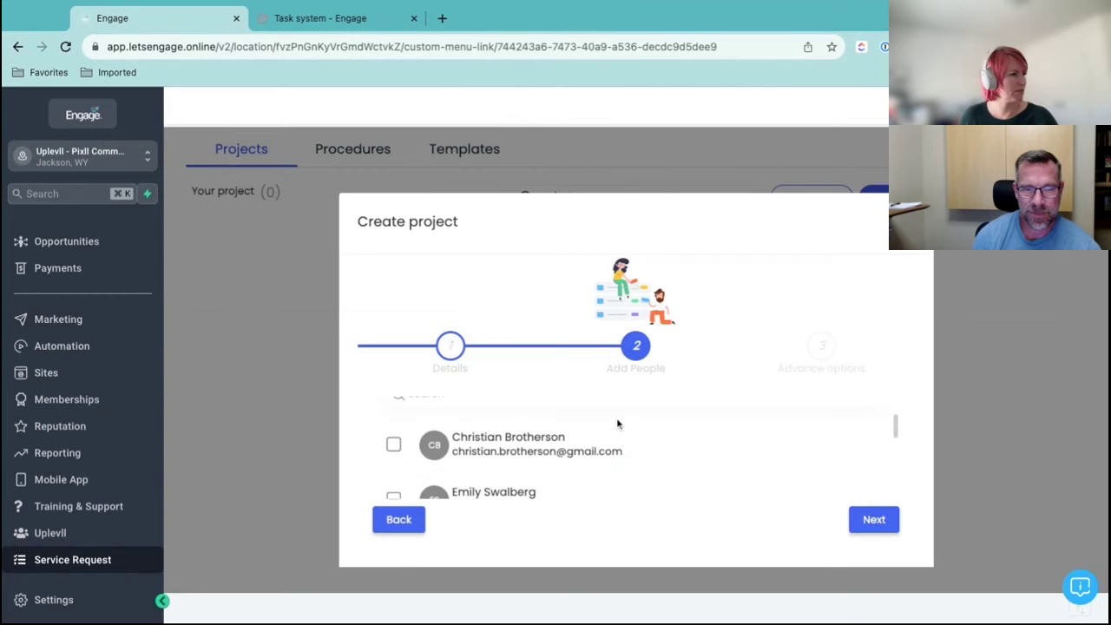
Turn on Import Task in the advanced options and finish the Client Support project
left_click(875, 519)
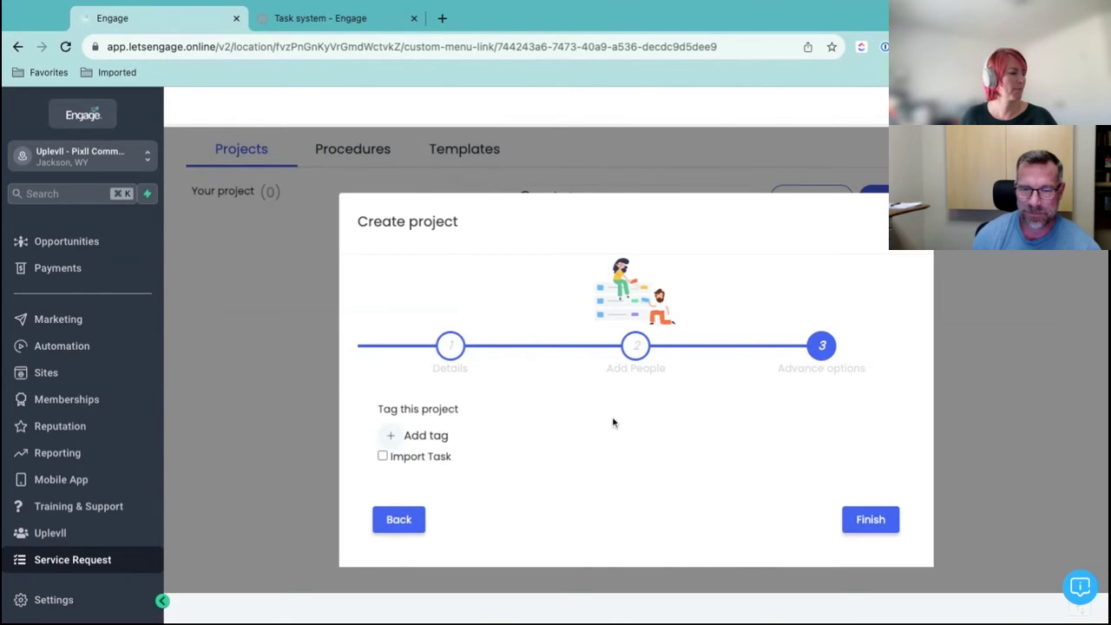
left_click(383, 456)
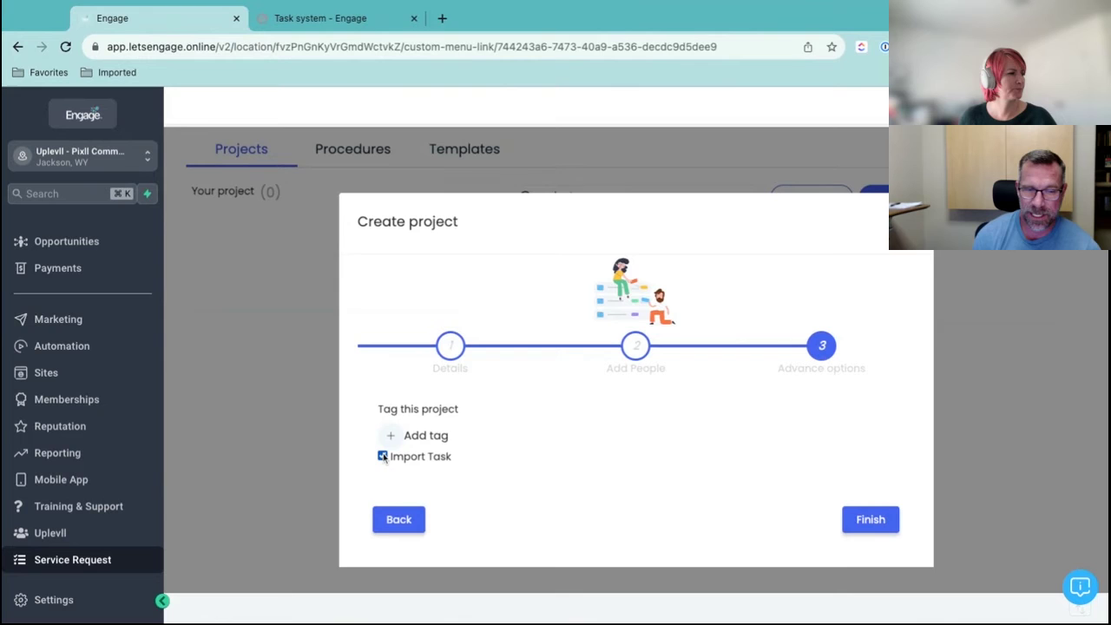
left_click(871, 514)
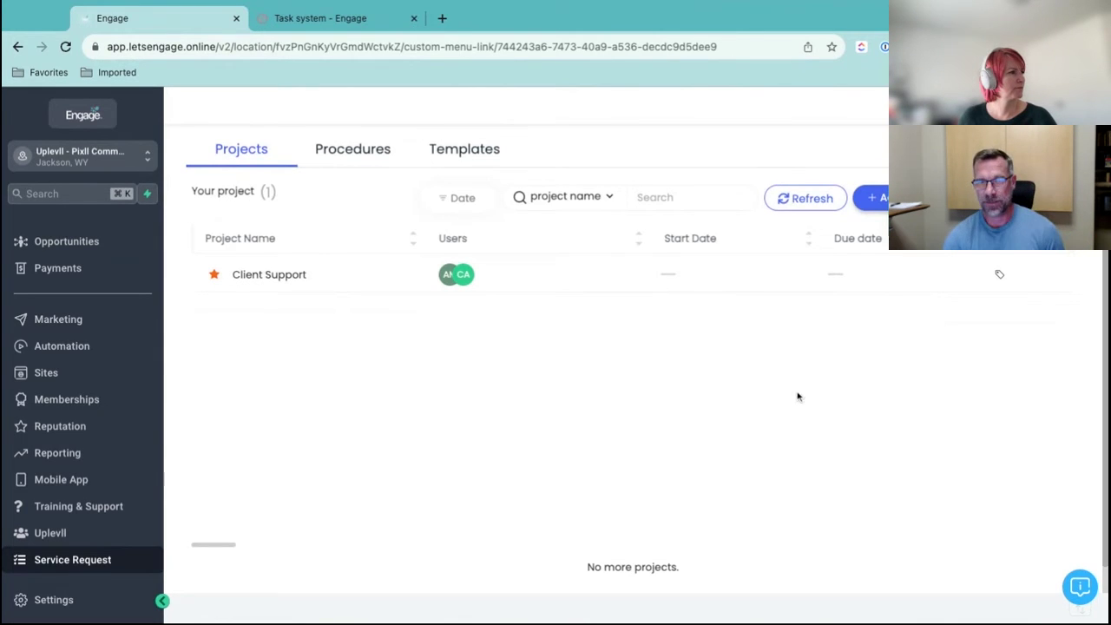
Open the Client Support project board and its request category settings
left_click(268, 274)
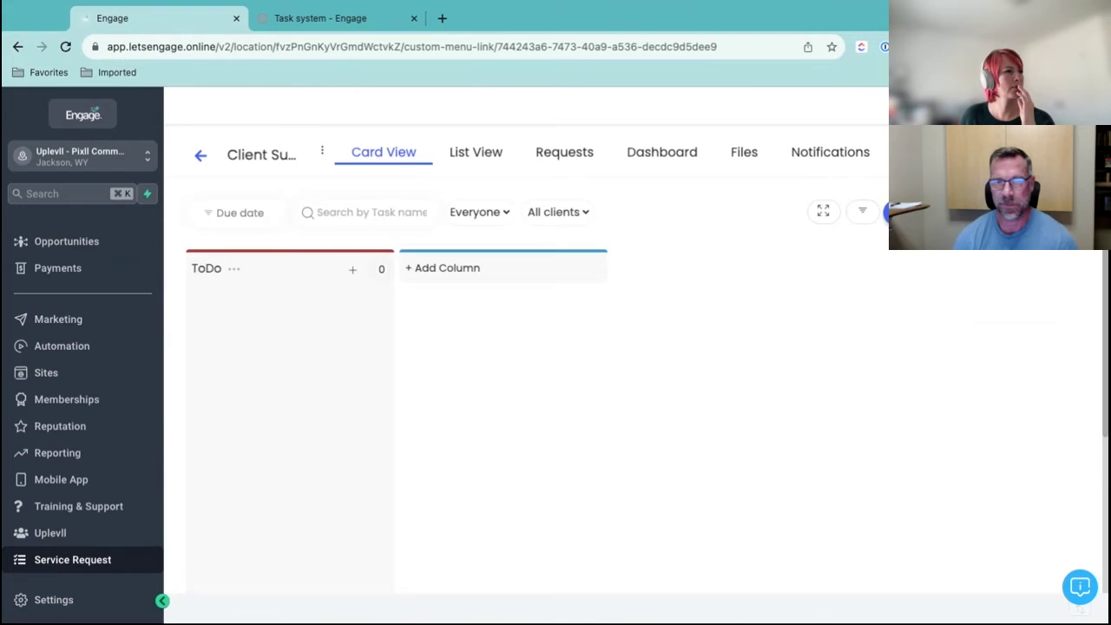
left_click(895, 212)
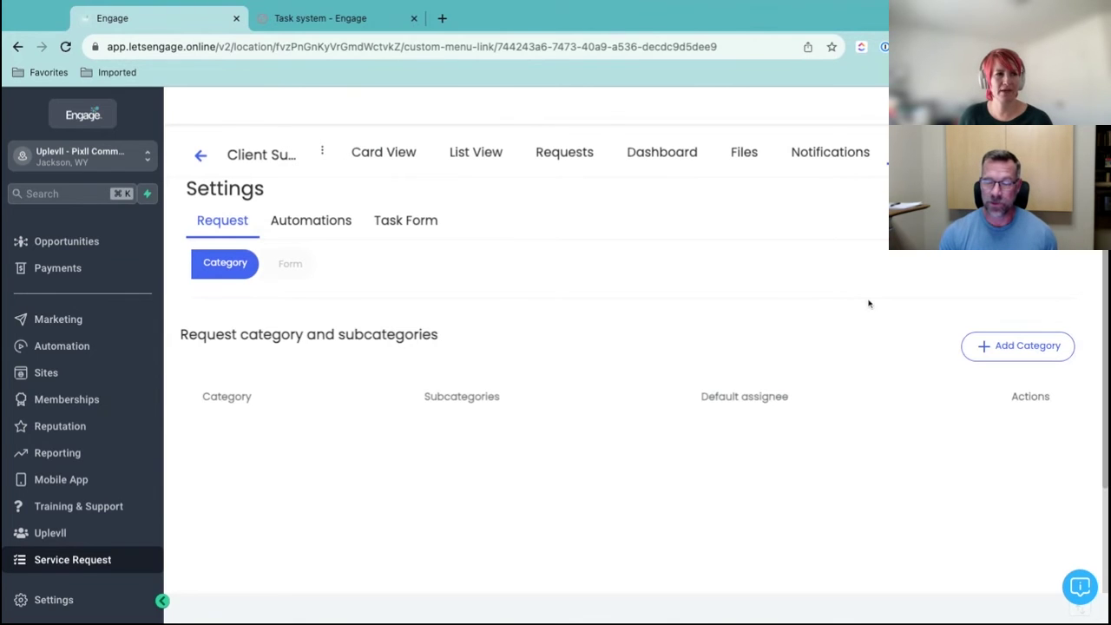
Start a new request category named Community Support, with the second team member as default assignee
left_click(1010, 347)
left_click(432, 330)
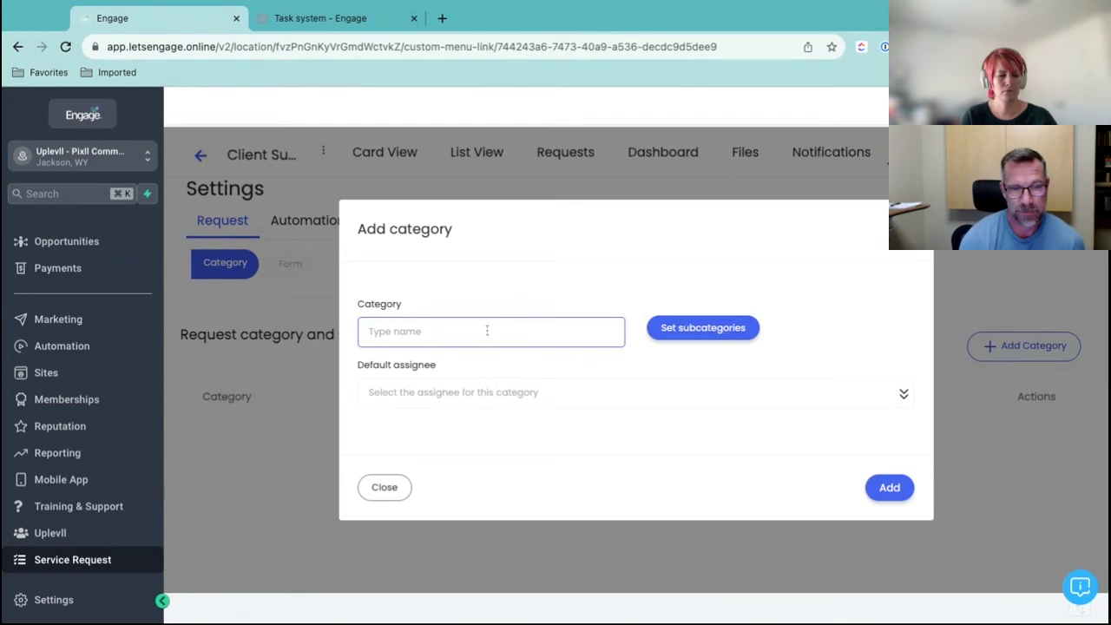
type("Communt")
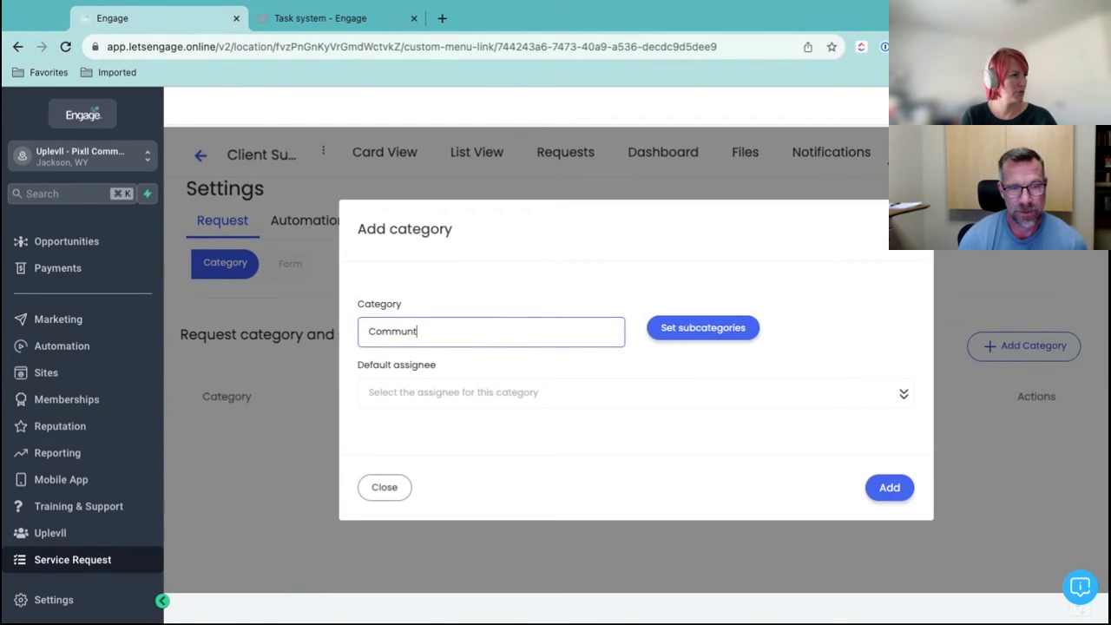
type("iy")
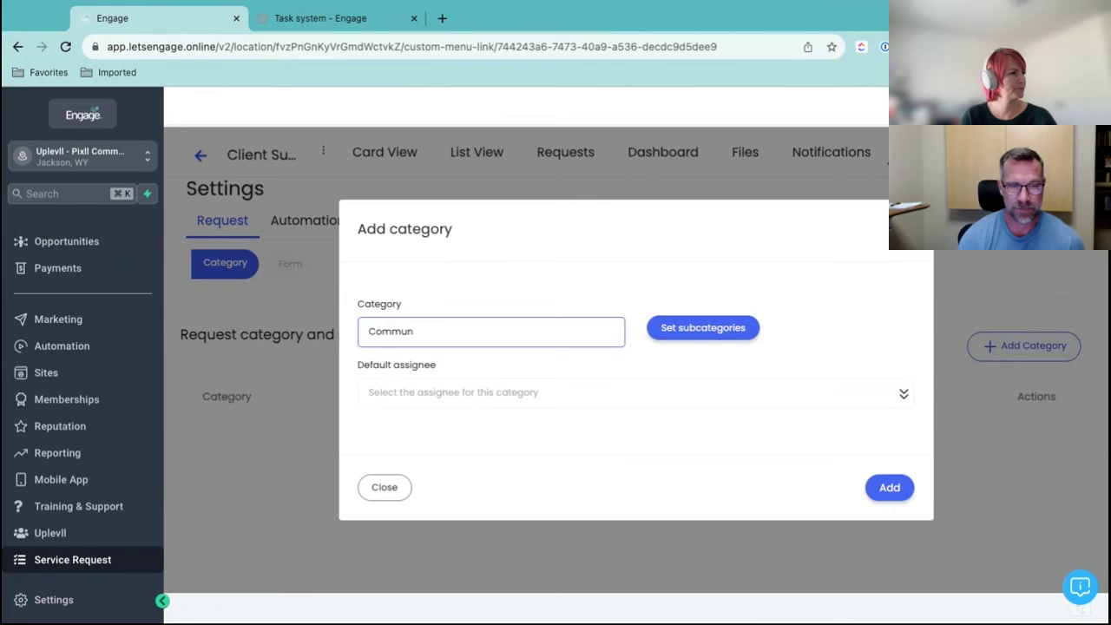
type("ity Support")
key("Tab")
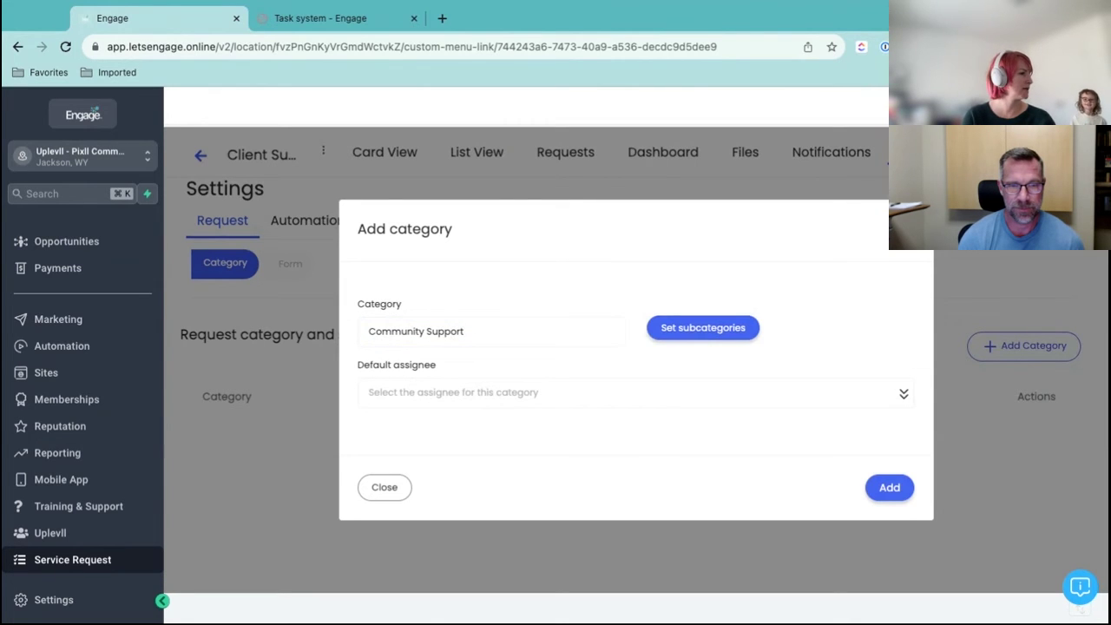
left_click(533, 392)
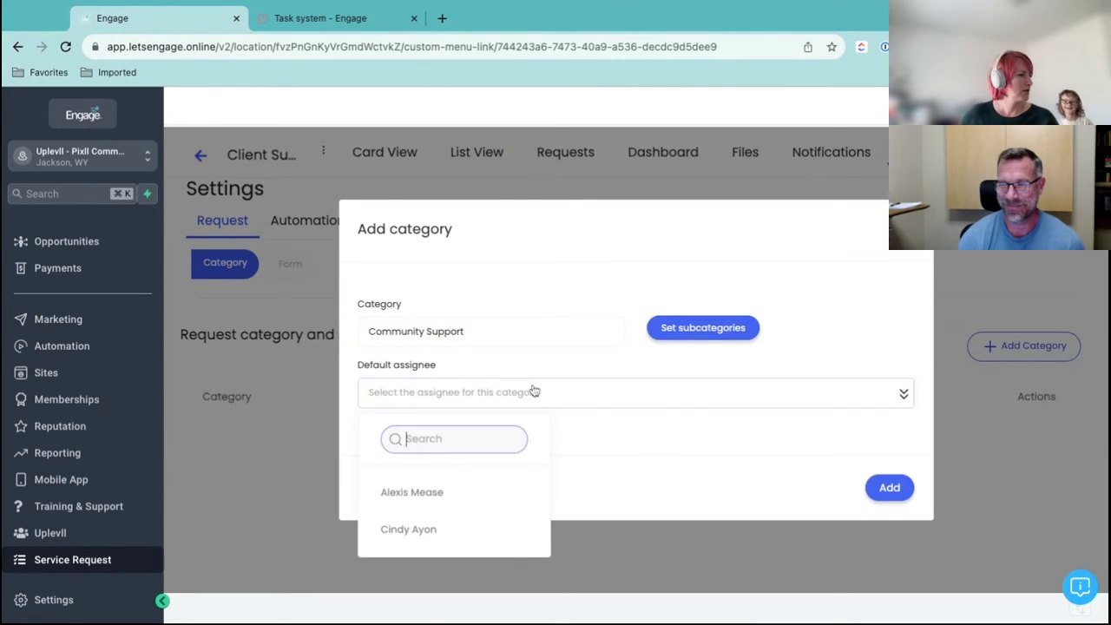
left_click(474, 528)
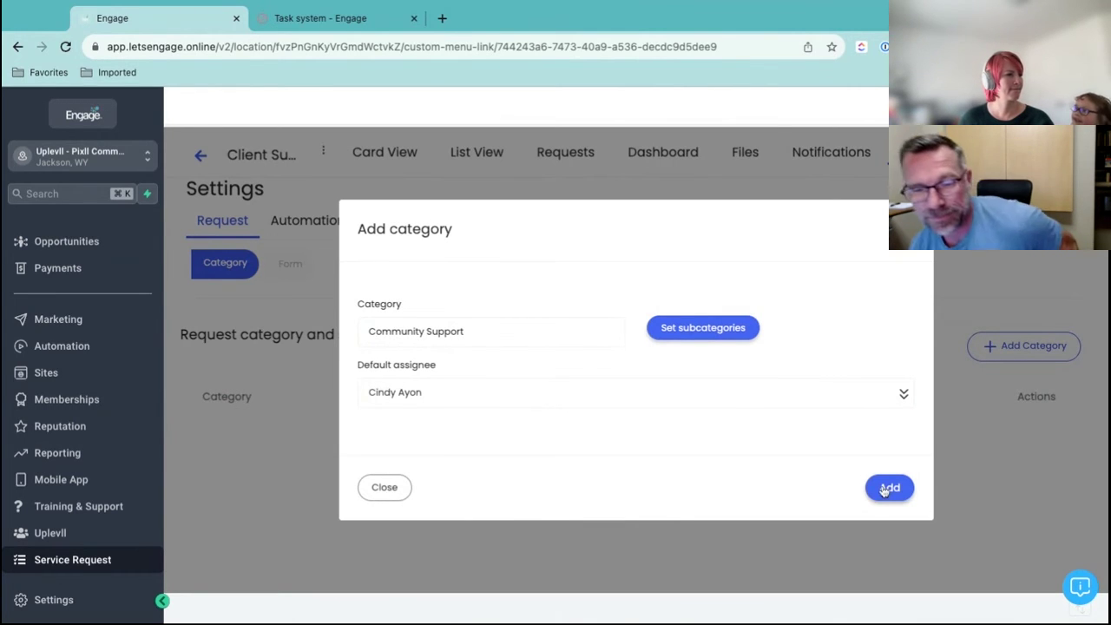
Add subcategories Node Setup, Distribution Questions and Pixll Blockchain Updates, then save the category
left_click(684, 332)
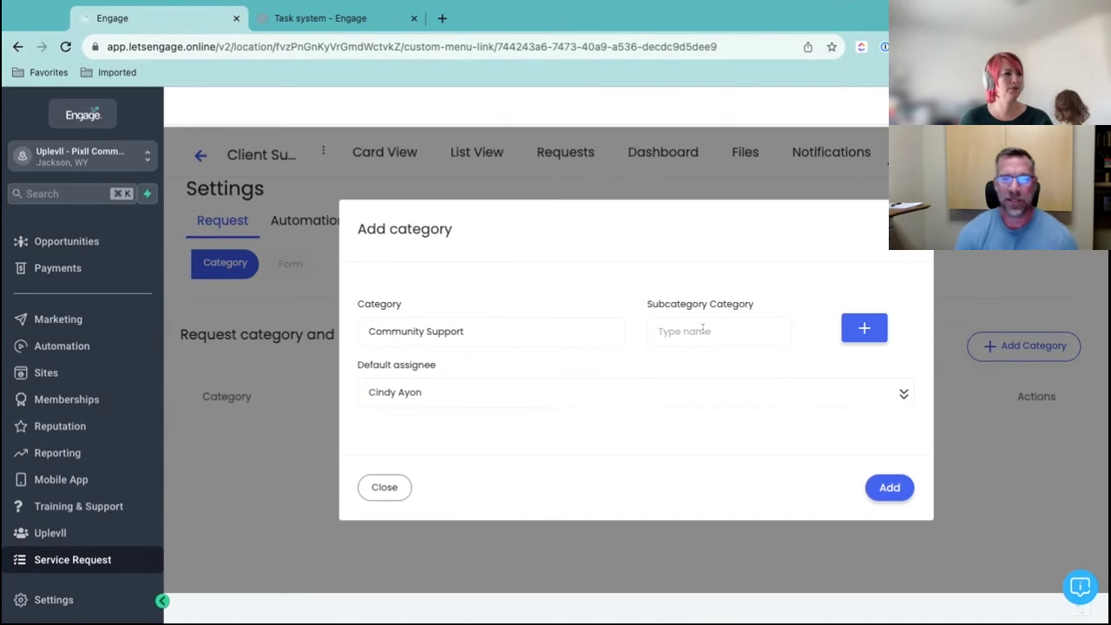
left_click(703, 328)
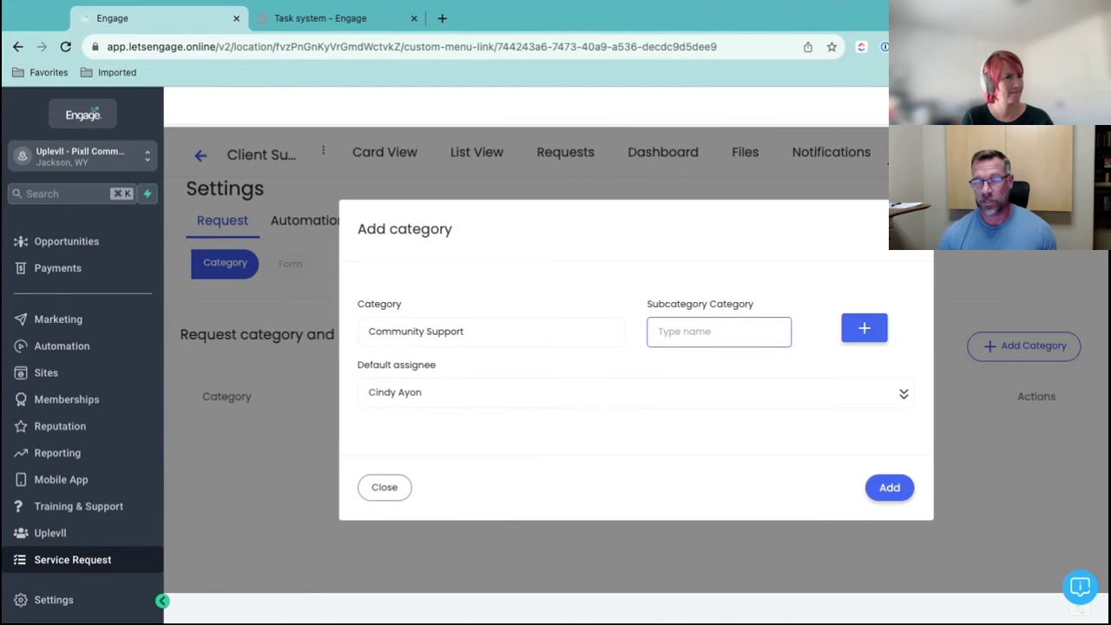
type("N")
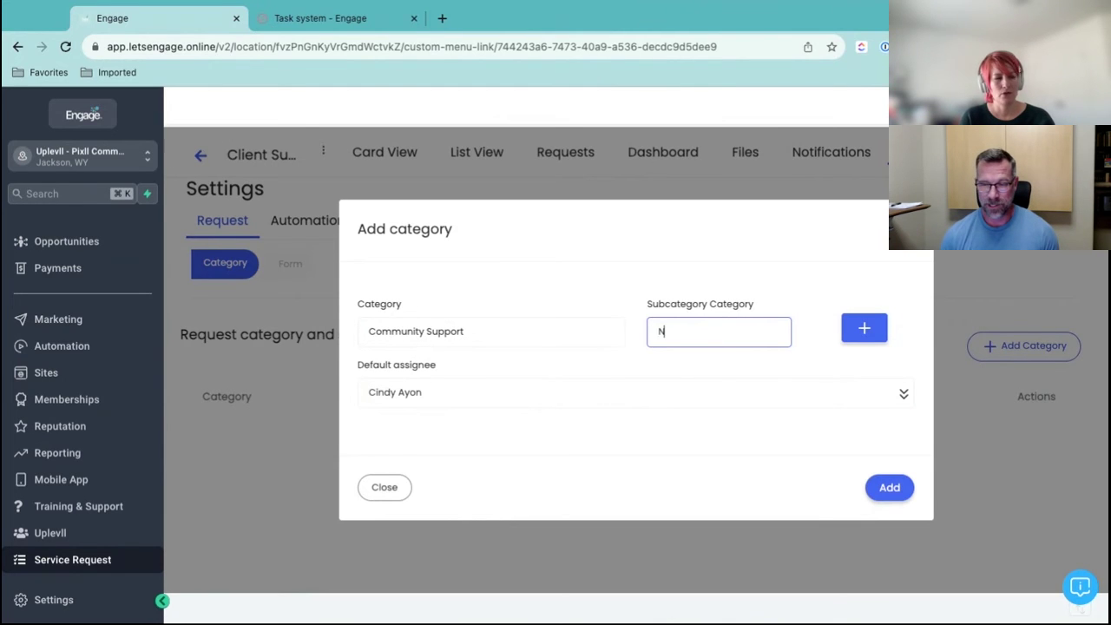
type("ode Set")
type("uo")
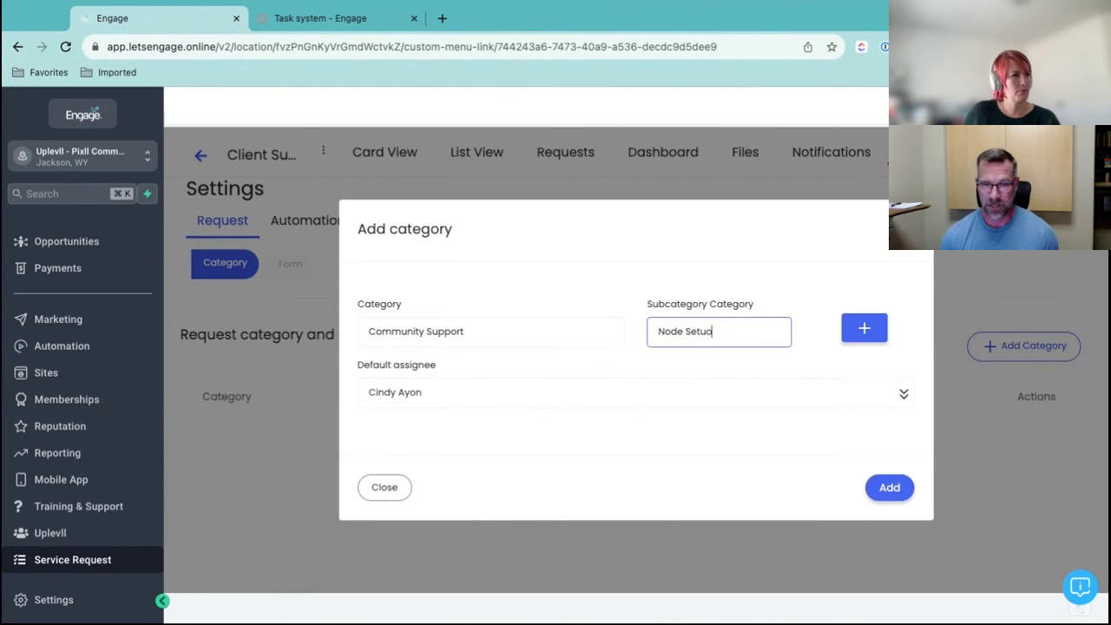
left_click(862, 326)
left_click(692, 375)
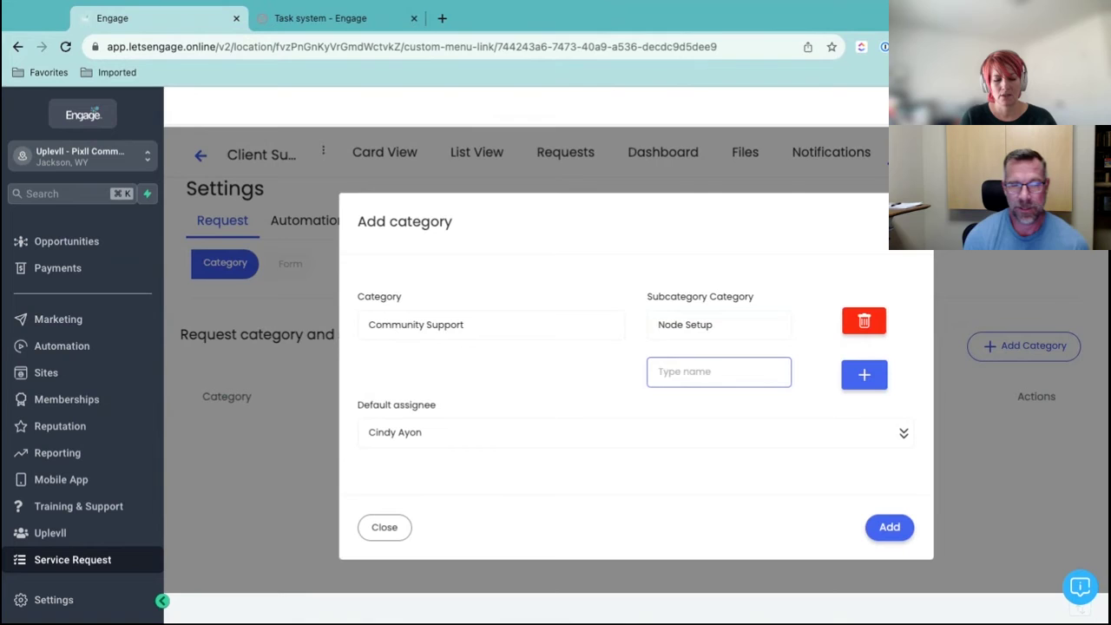
type("Distr")
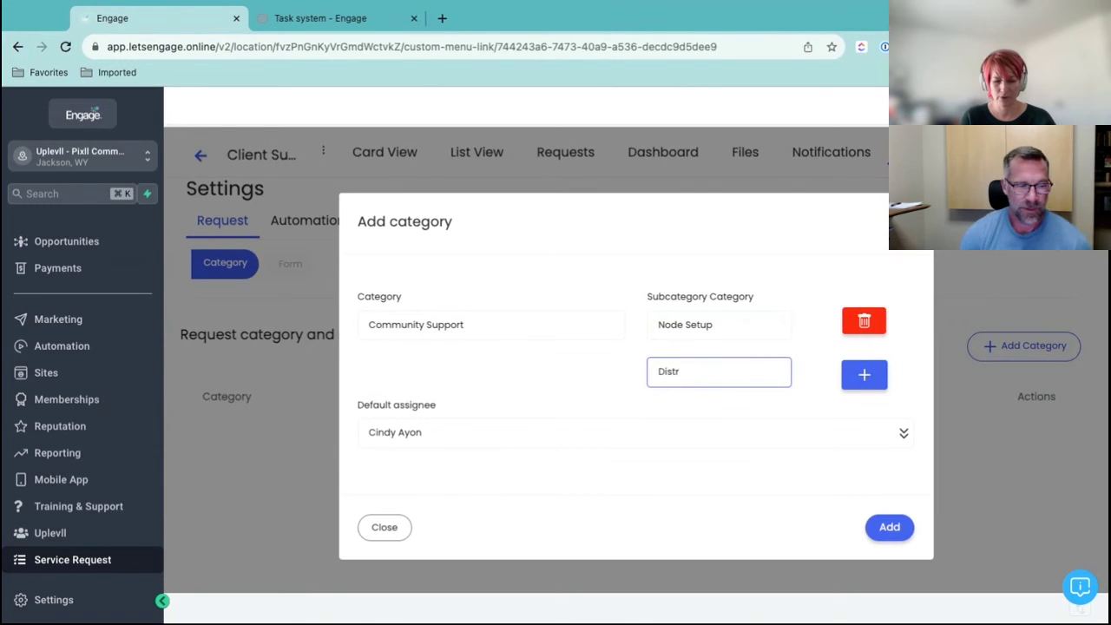
type("ibu")
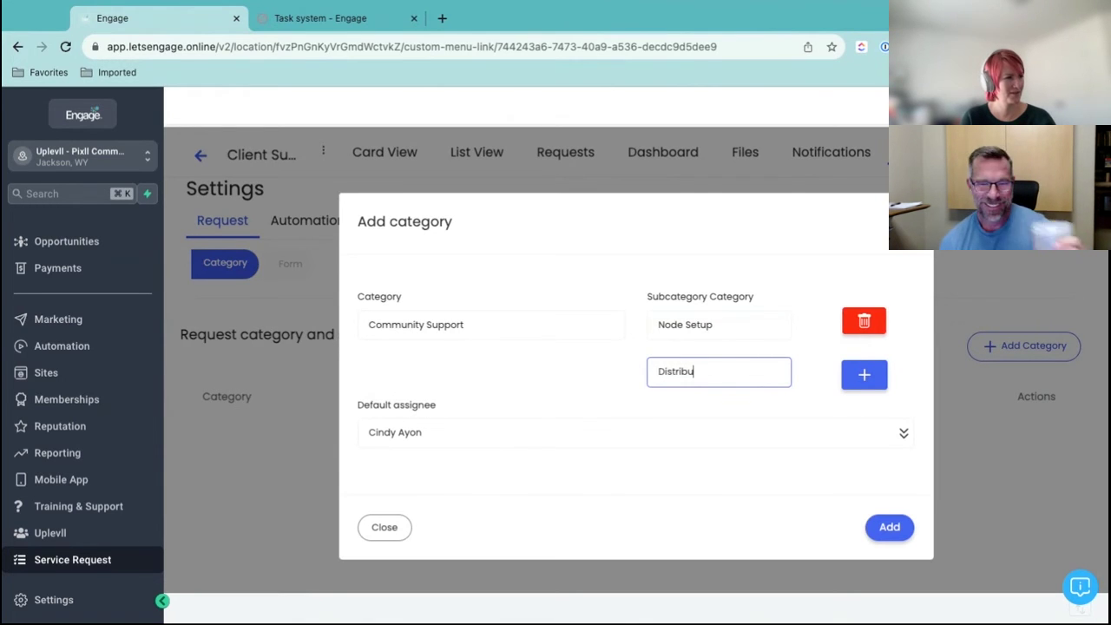
type("tion")
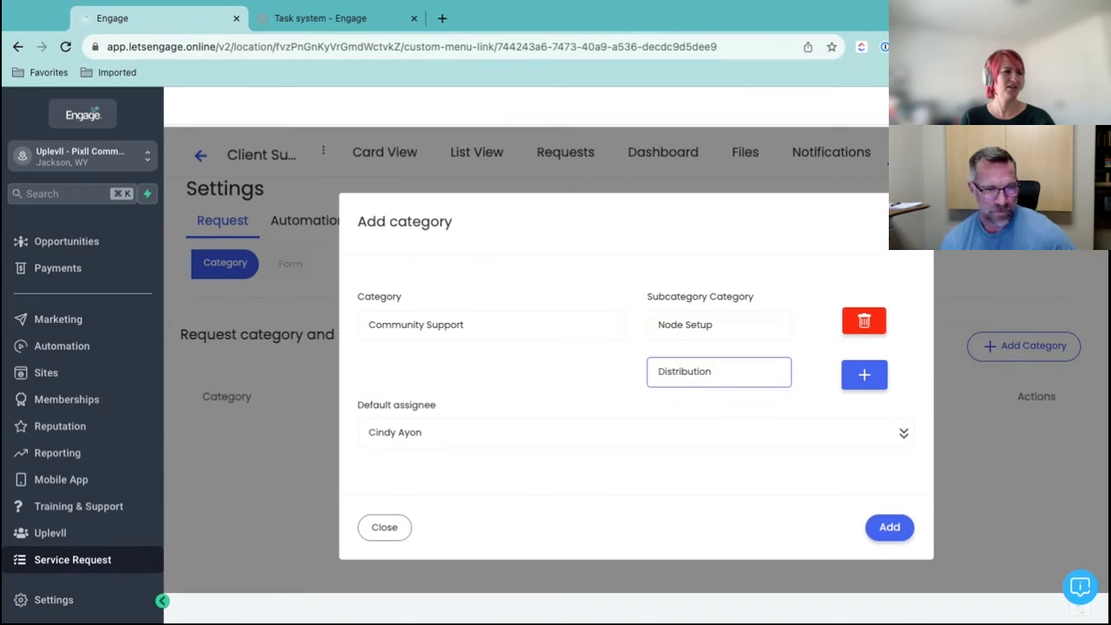
type(" Questions")
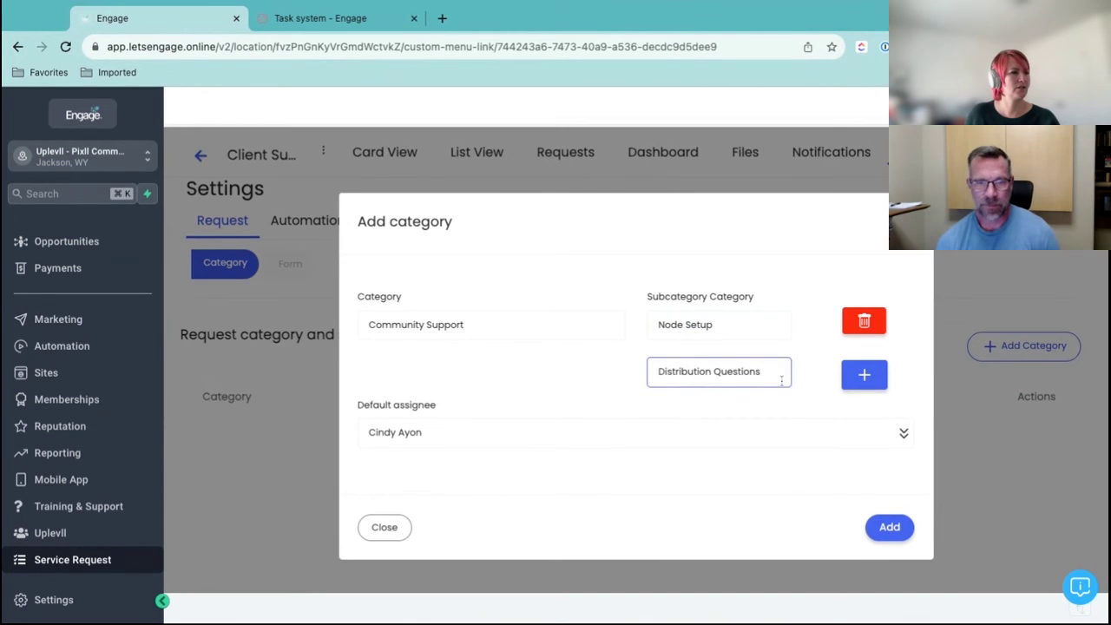
left_click(864, 374)
left_click(717, 411)
type("q")
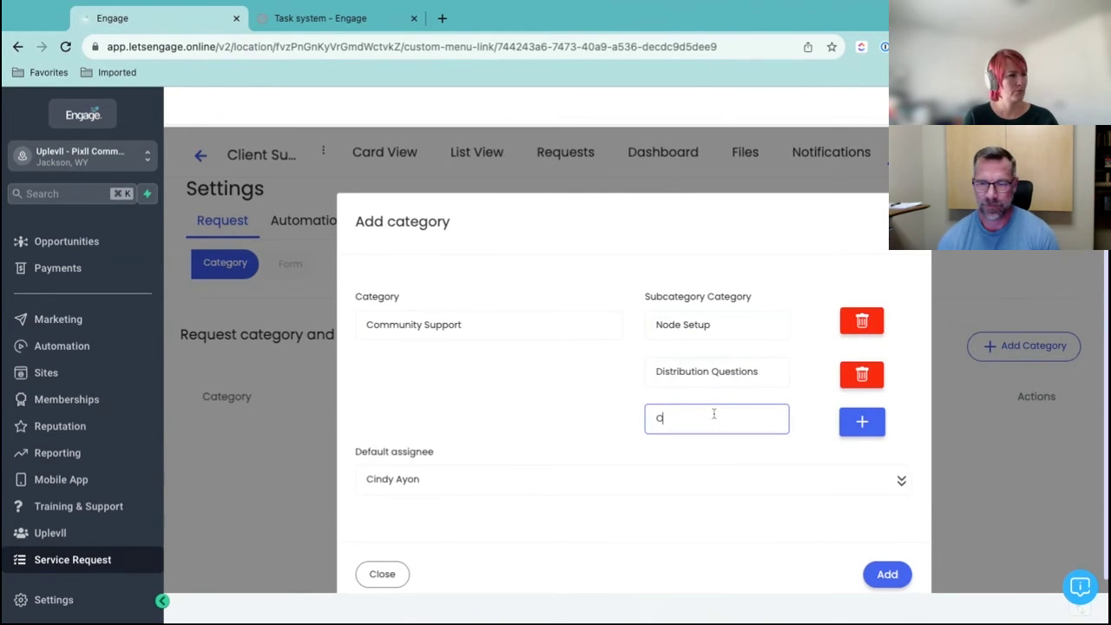
type("nl")
key("BackSpace")
key("BackSpace")
key("BackSpace")
type("Pix")
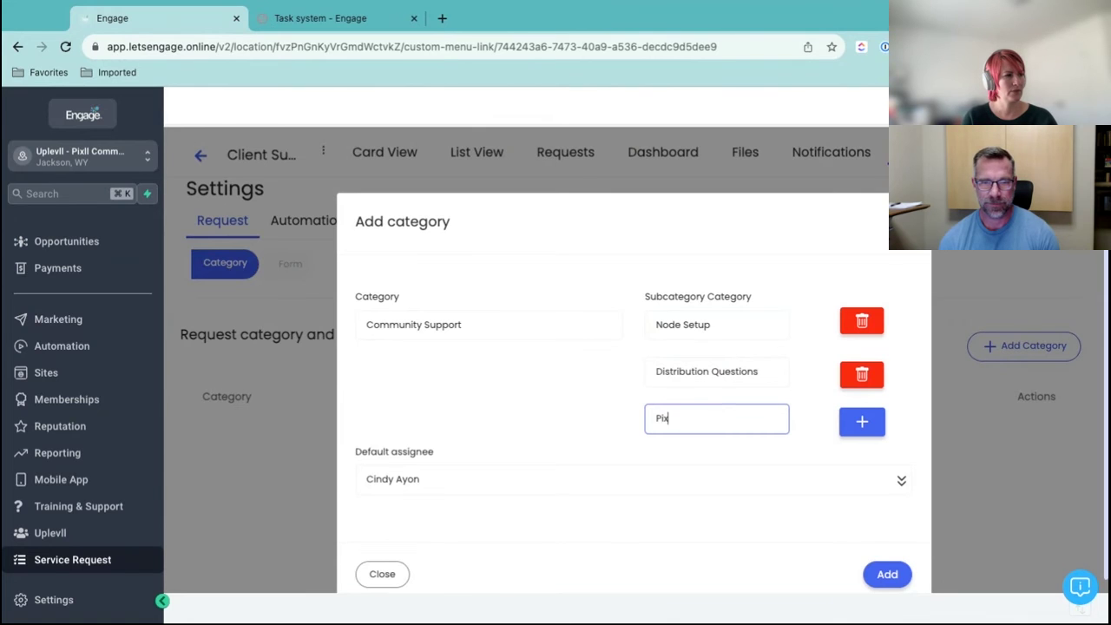
type("ll Blockchain")
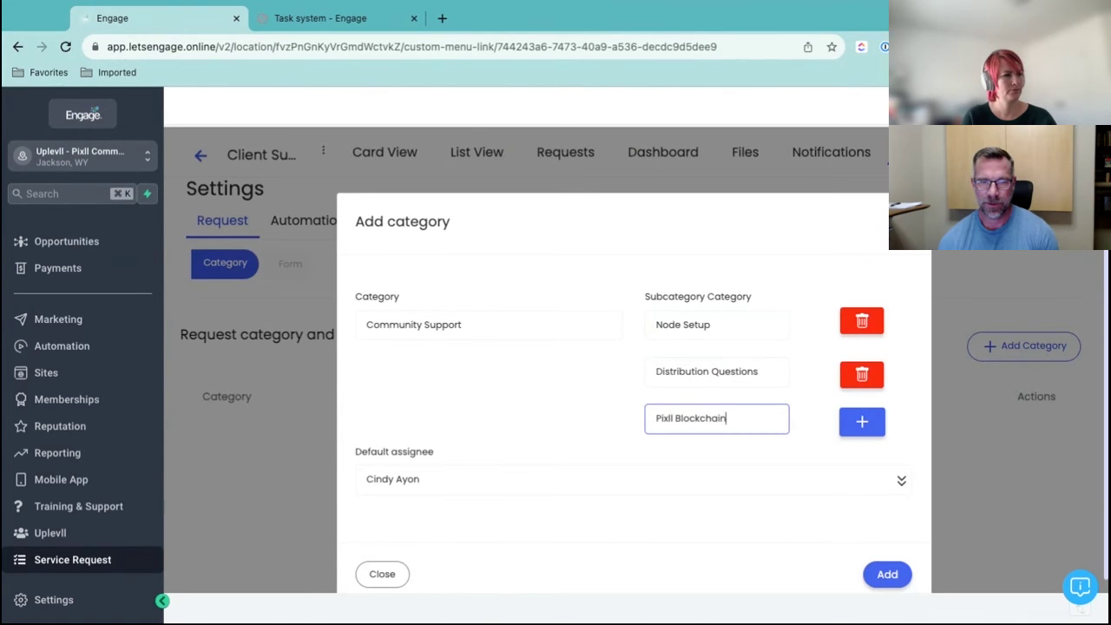
type(" Updates")
left_click(868, 424)
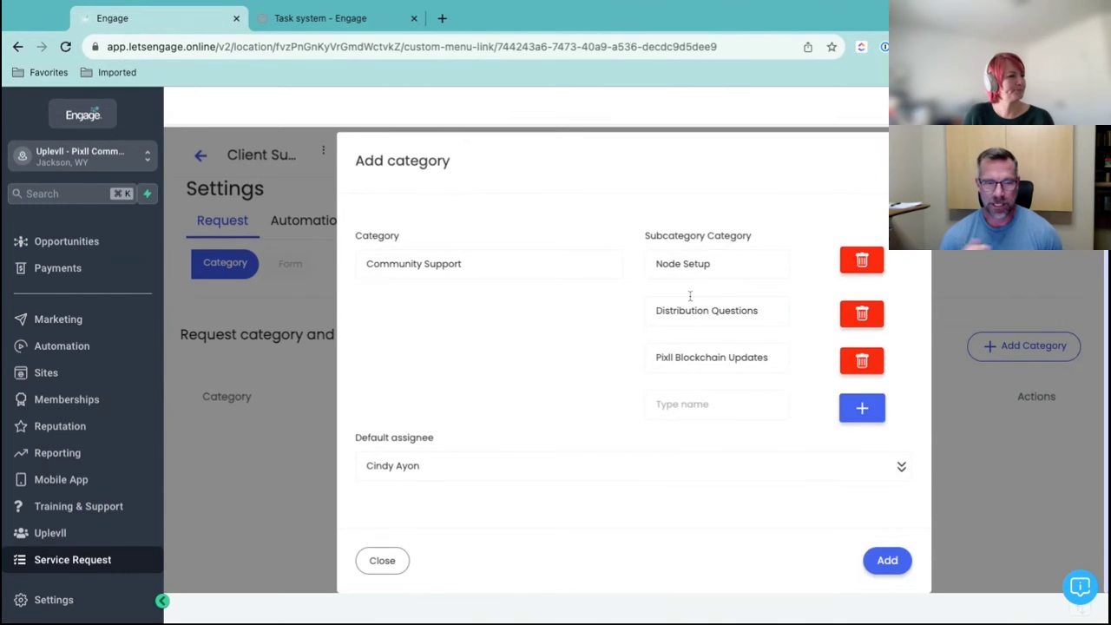
left_click(886, 561)
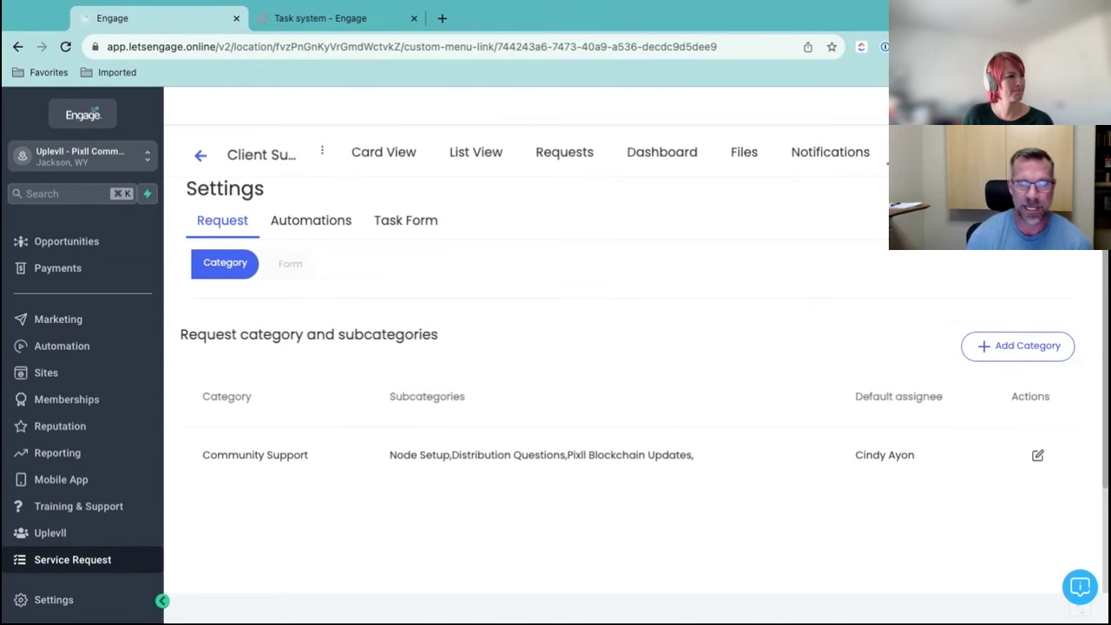
Switch to the project's Task Form list and preview the new task form editor
left_click(390, 224)
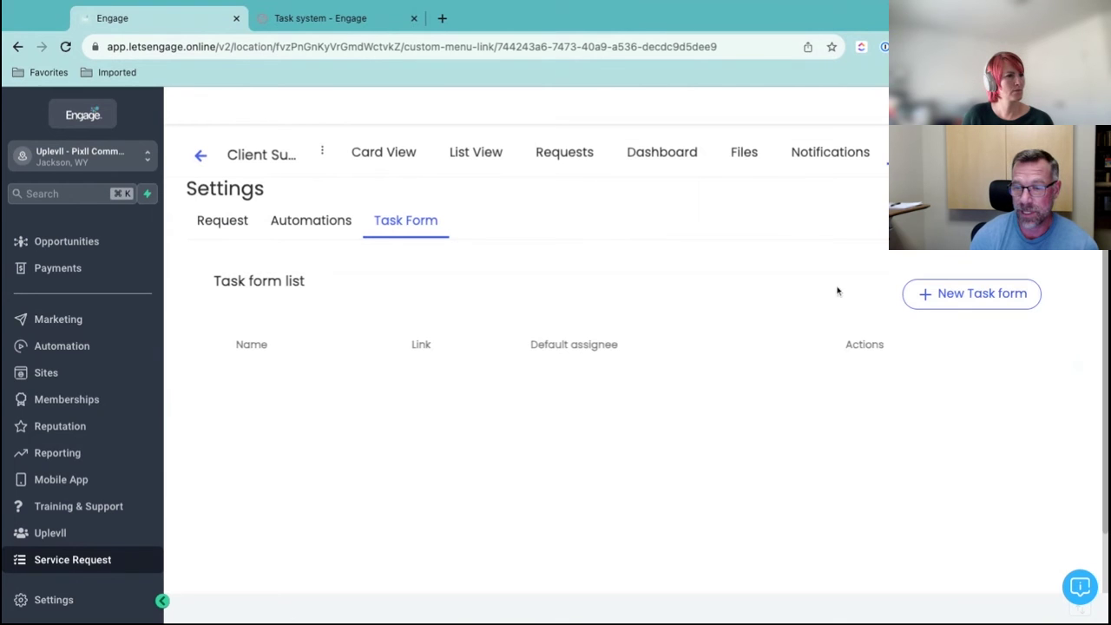
left_click(985, 295)
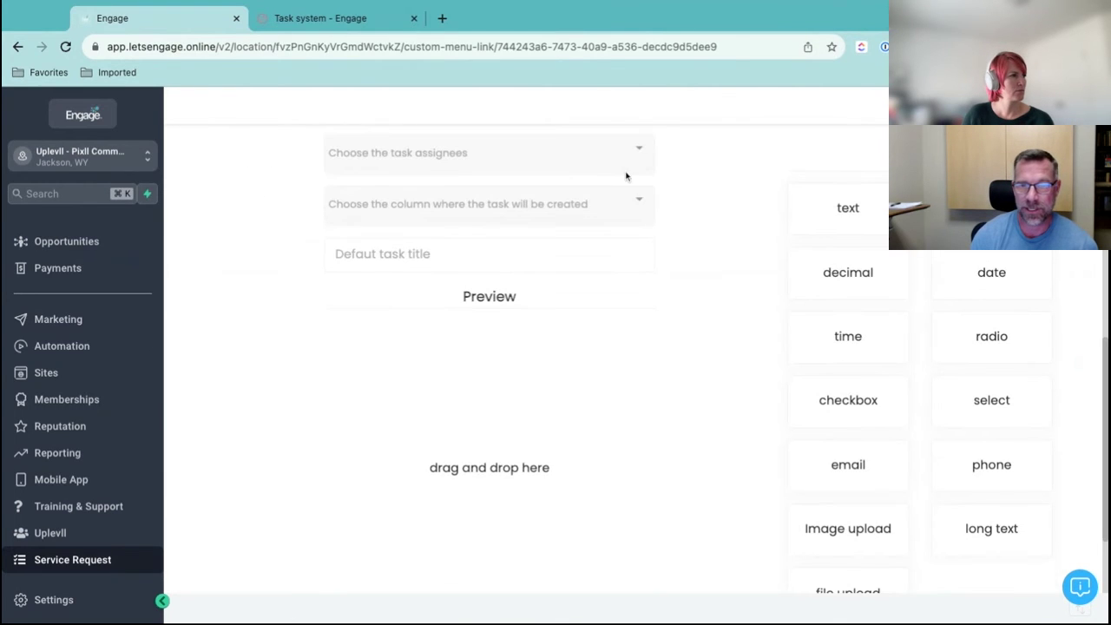
scroll(663, 335, "down", 3)
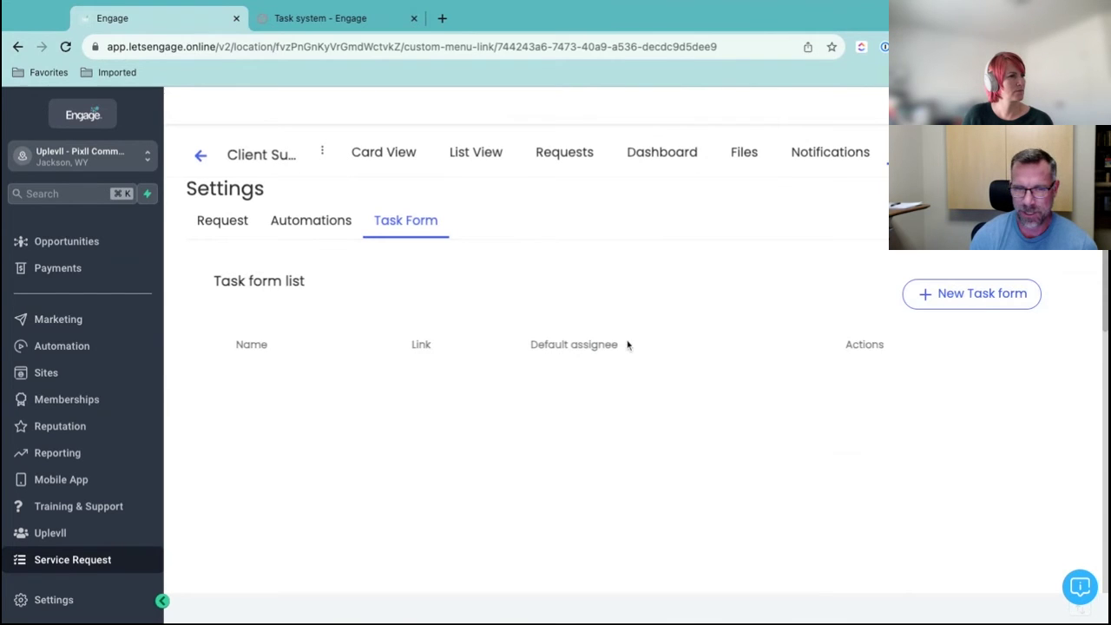
left_click(940, 296)
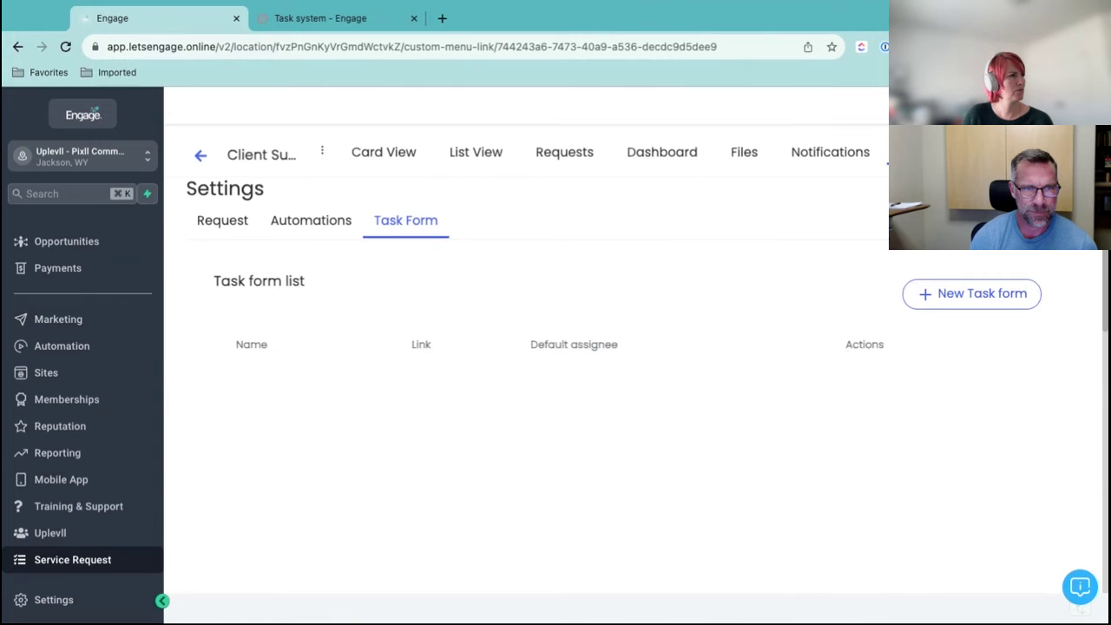
Add a Community Support request category with Node Setup and Distribution Questions subcategories
left_click(235, 224)
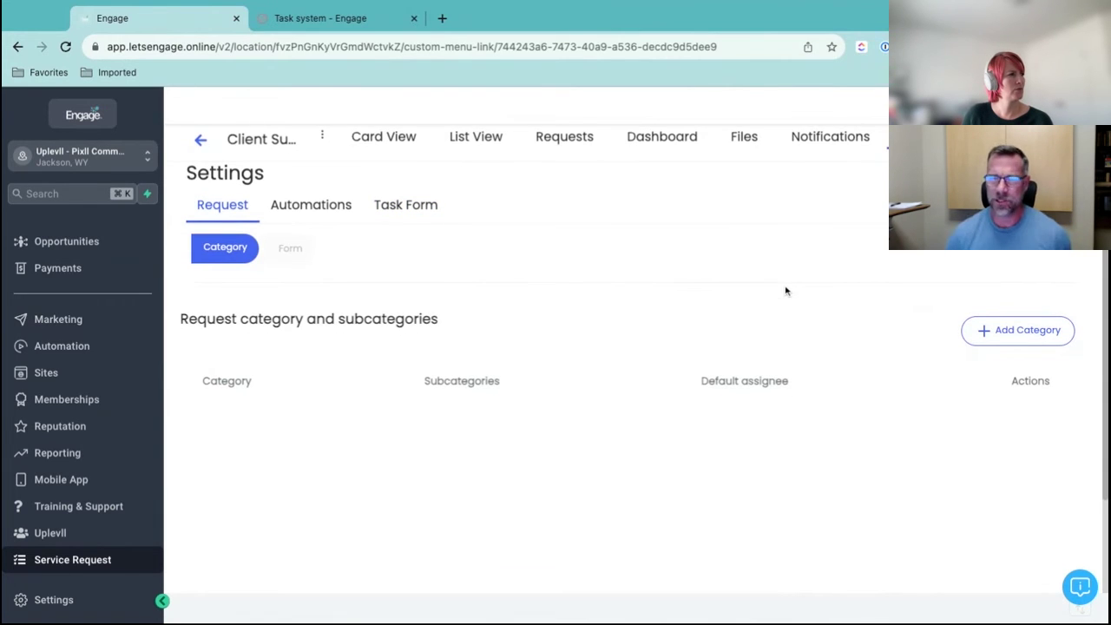
left_click(1029, 339)
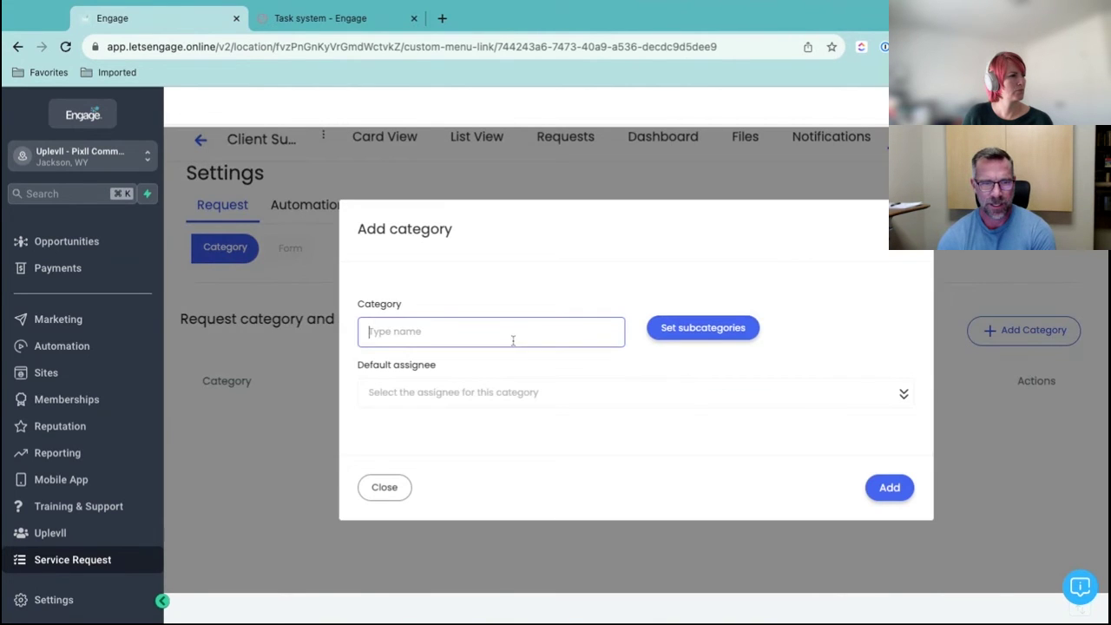
type("Commu")
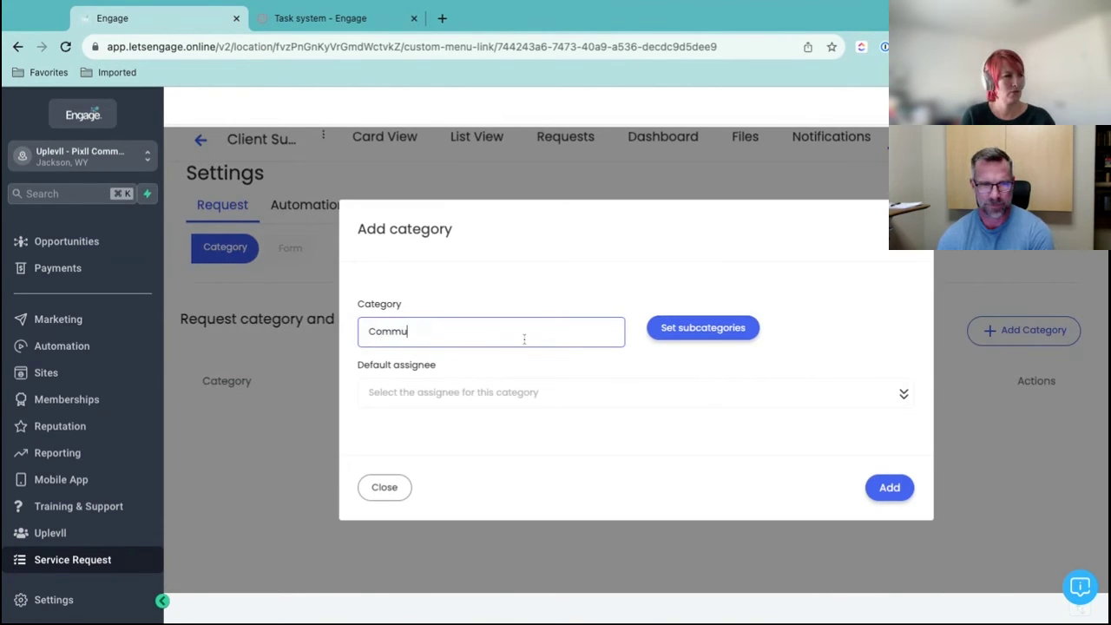
type("nity Support")
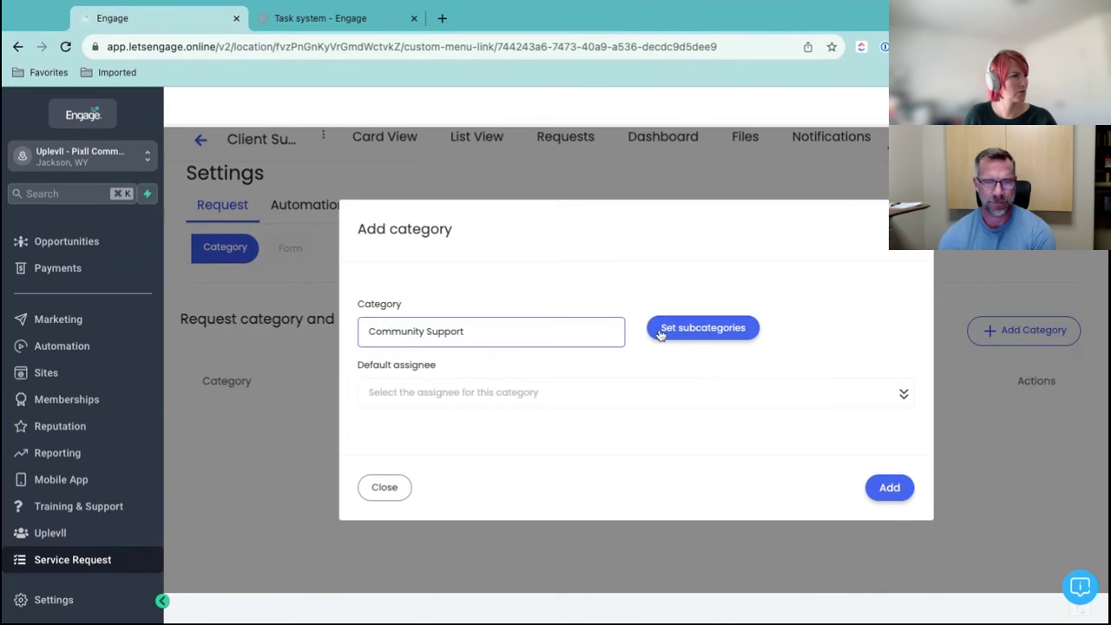
left_click(697, 330)
left_click(749, 332)
type("N")
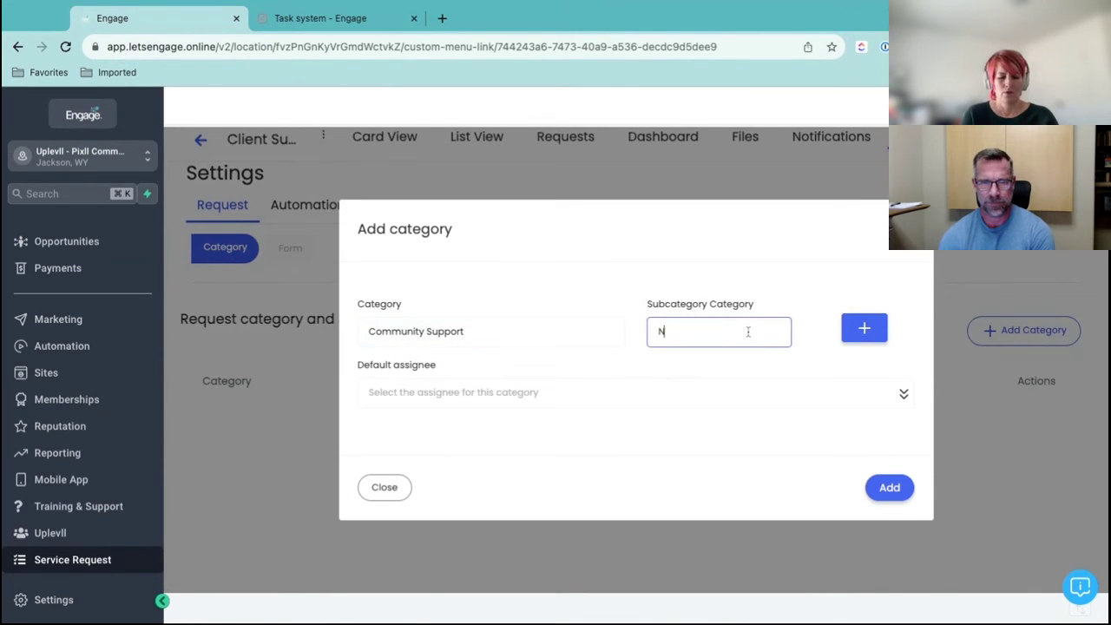
type("ode Setup")
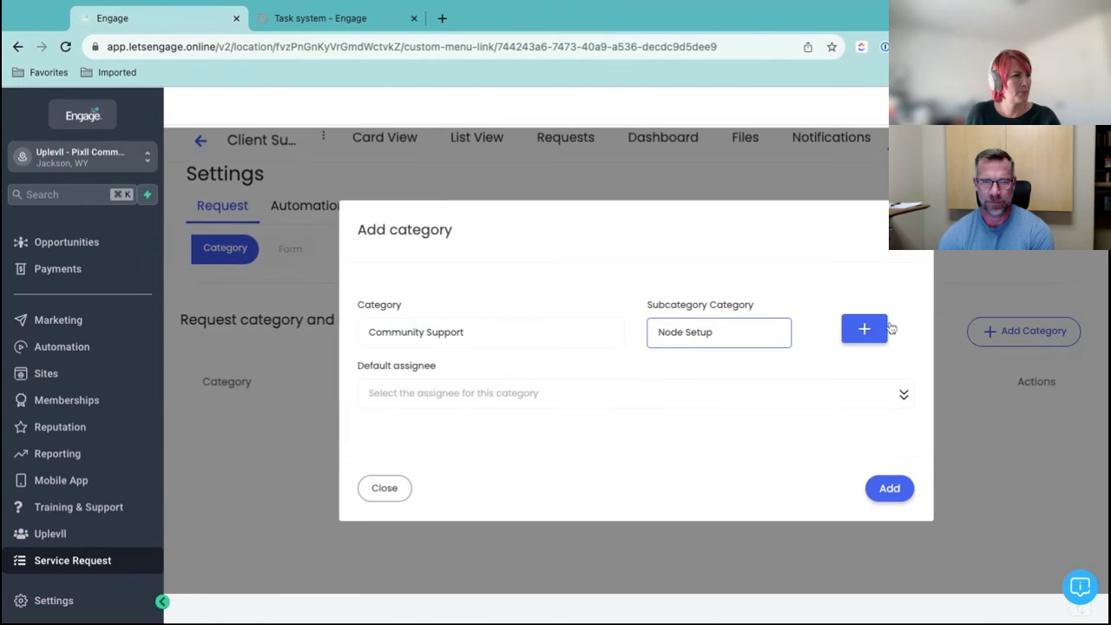
left_click(864, 328)
left_click(687, 371)
type("D")
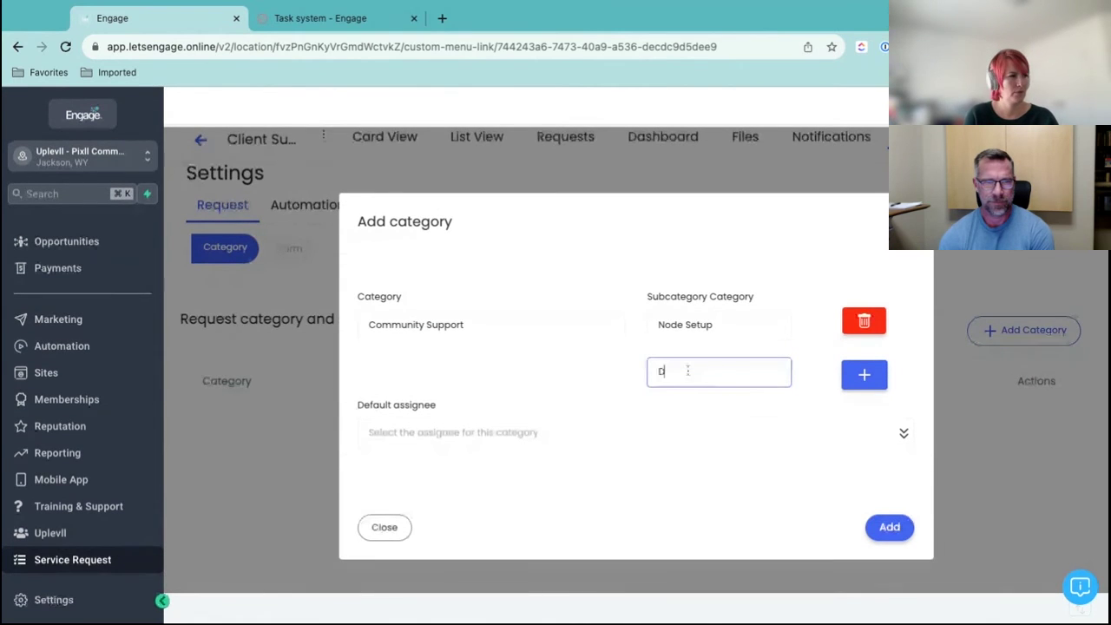
type("istribution Questions")
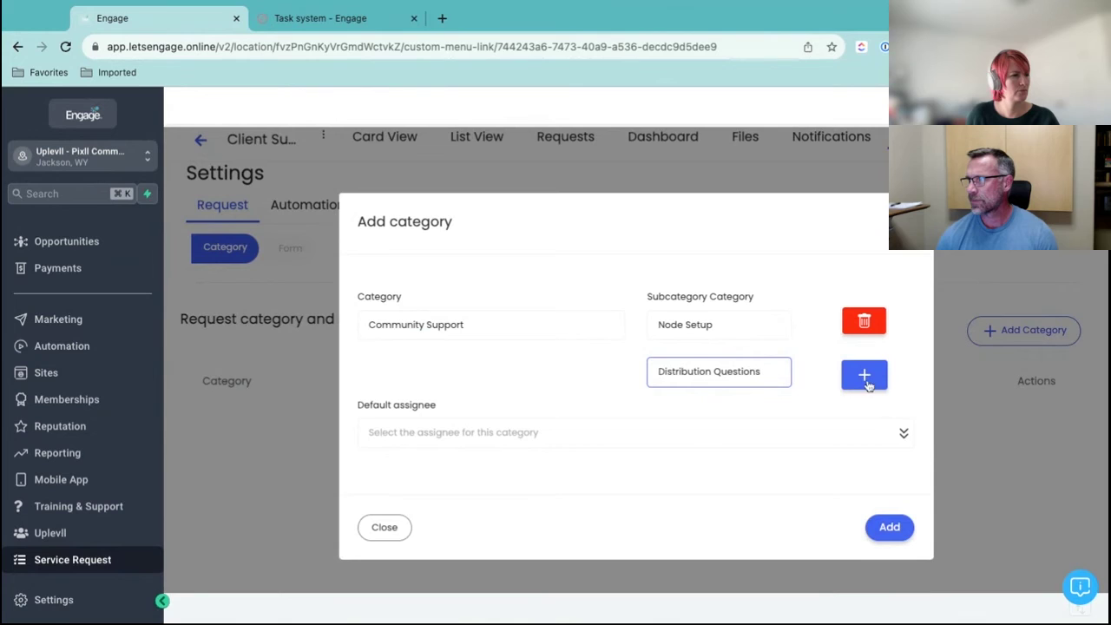
left_click(863, 374)
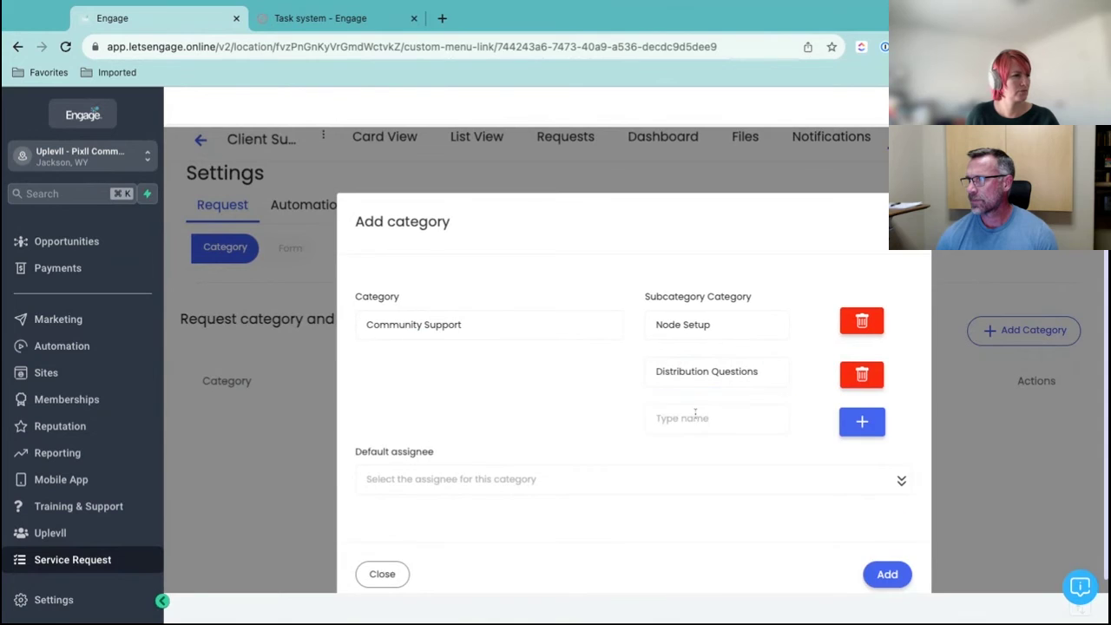
Add a Blockchain Project Updates subcategory, choose a default assignee, and save the category
left_click(694, 417)
type("Block")
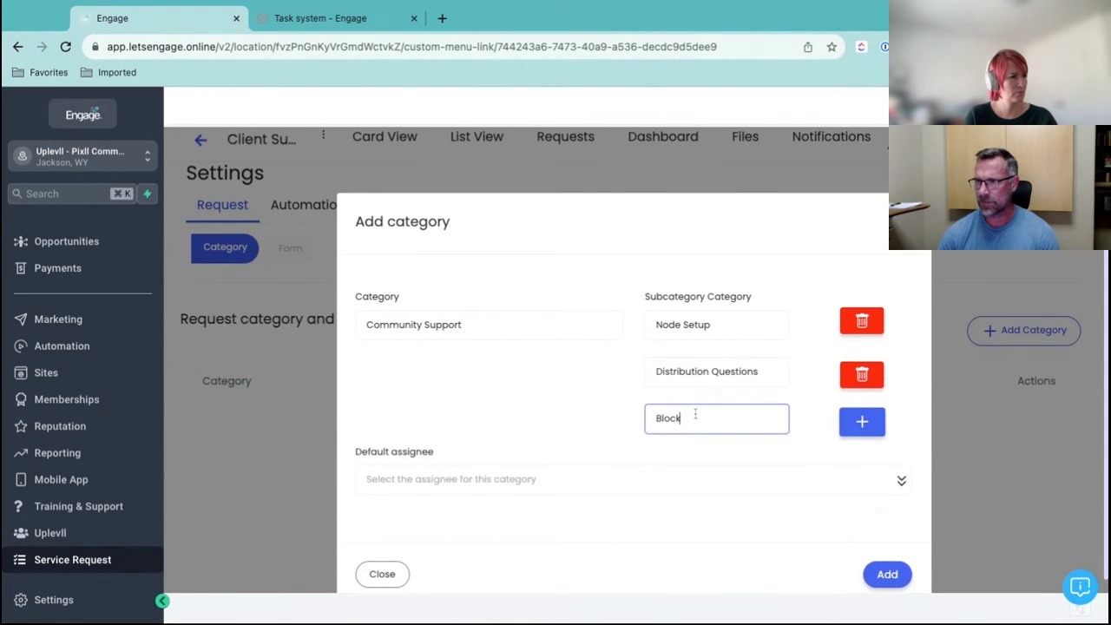
type("chain Project Updates")
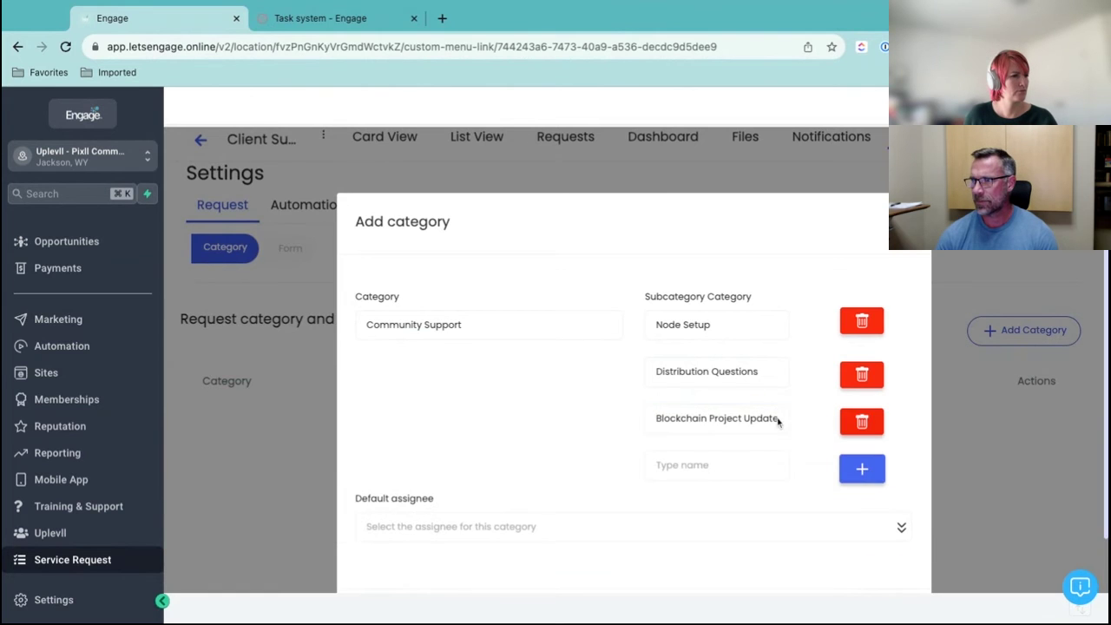
left_click(849, 425)
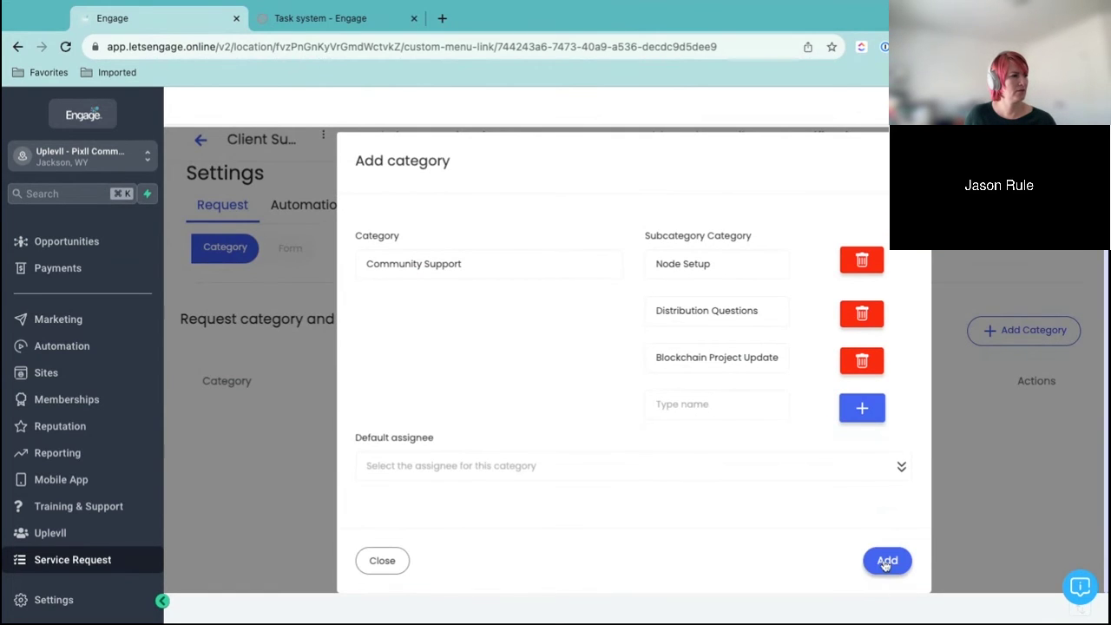
left_click(809, 476)
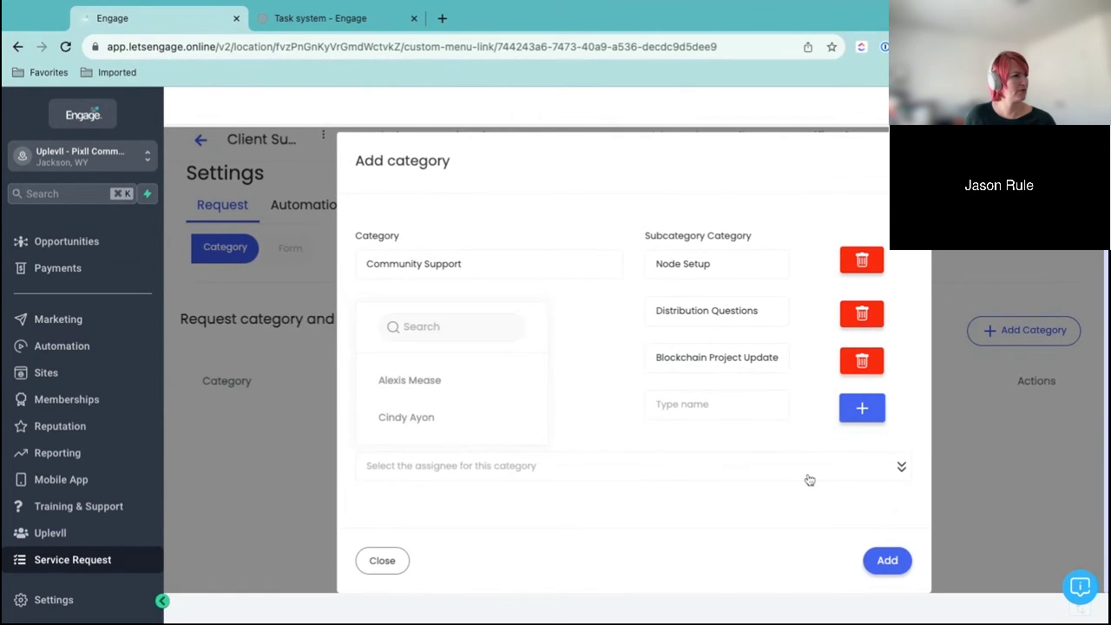
left_click(496, 426)
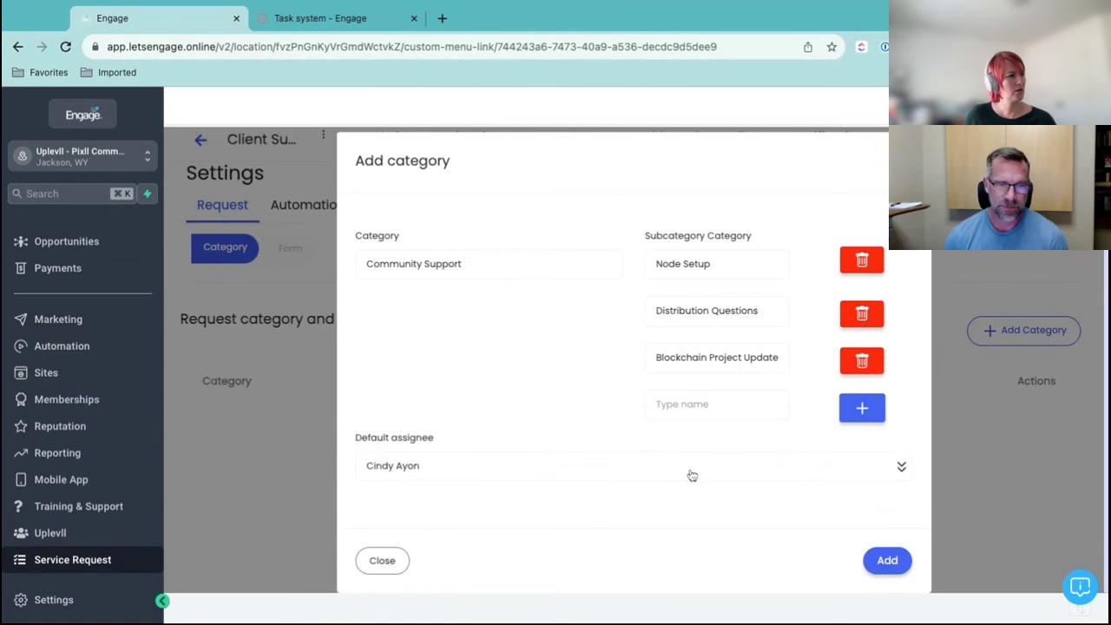
left_click(887, 561)
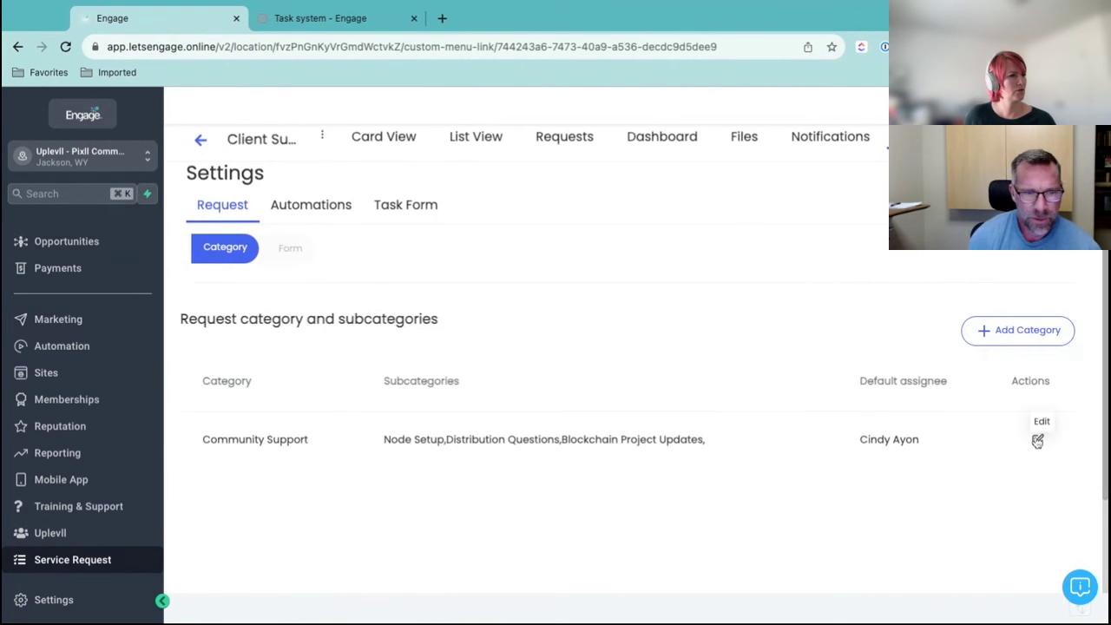
Build the request form for category Community Support, subcategory Node Setup, and finish it
scroll(982, 454, "down", 2)
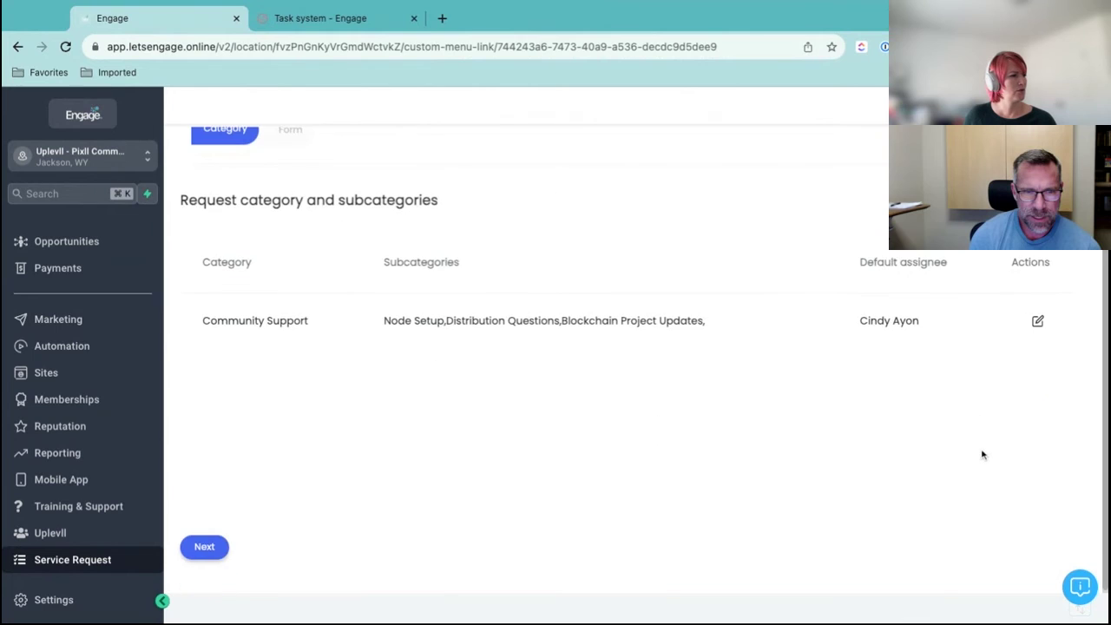
left_click(208, 548)
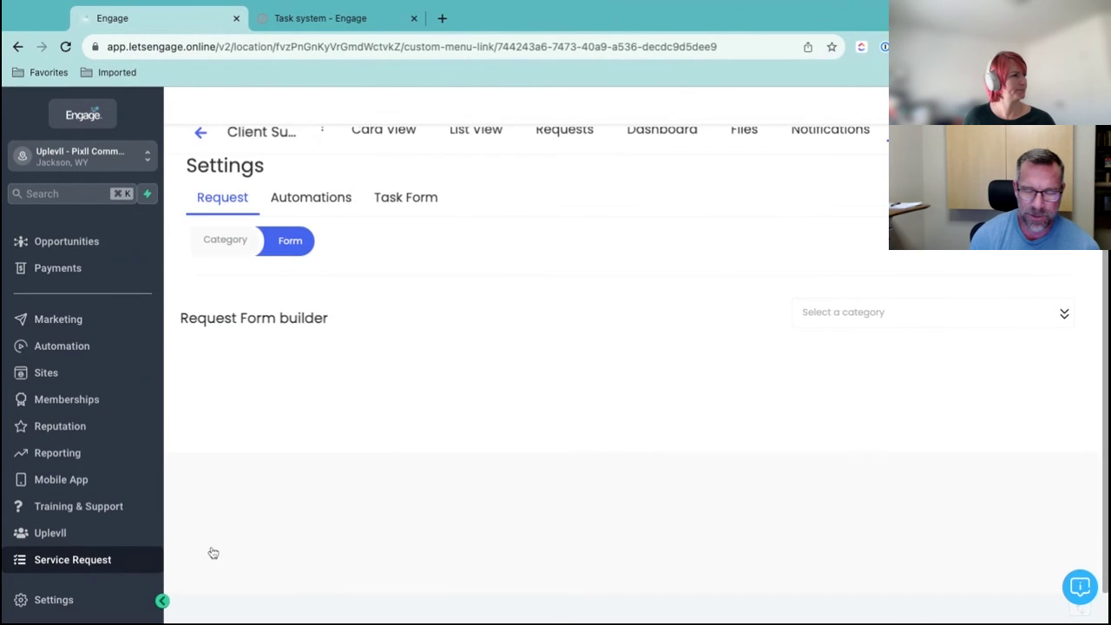
left_click(954, 314)
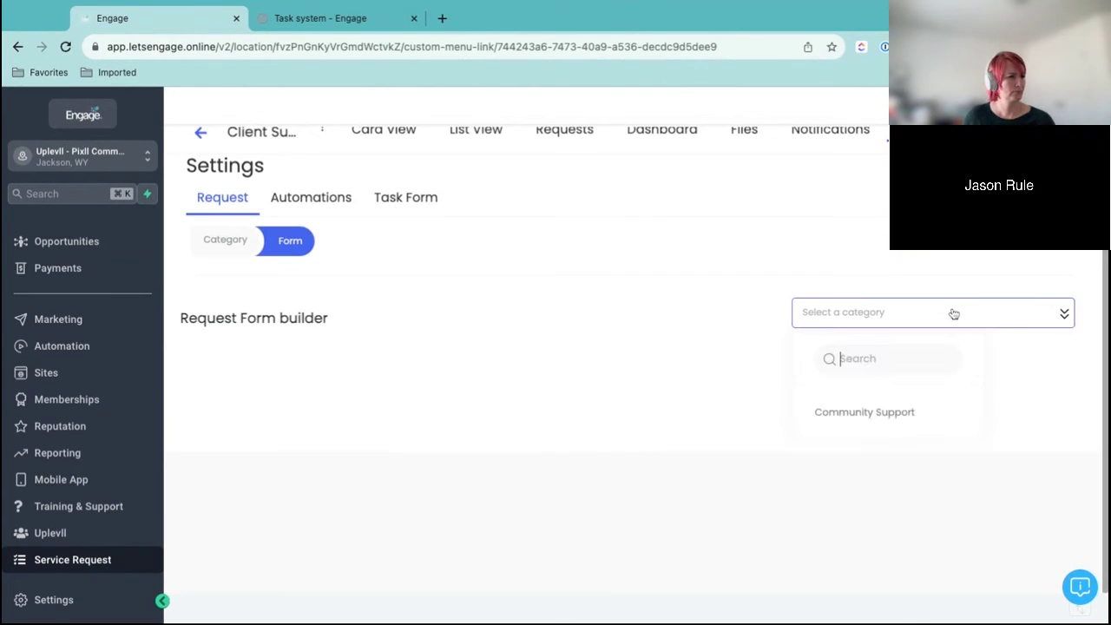
left_click(909, 415)
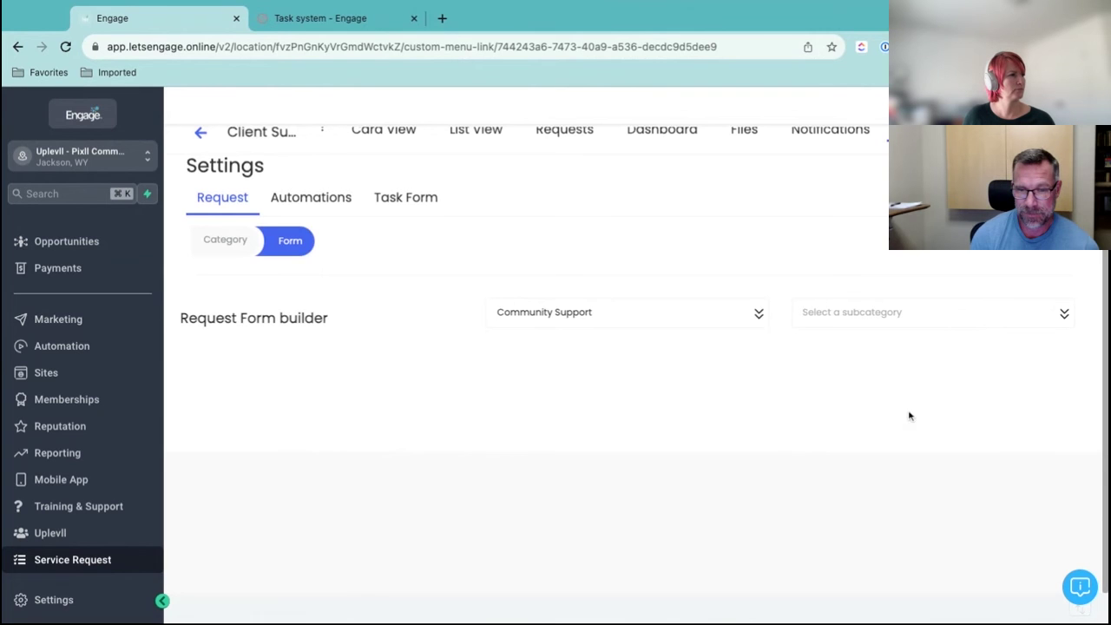
left_click(872, 320)
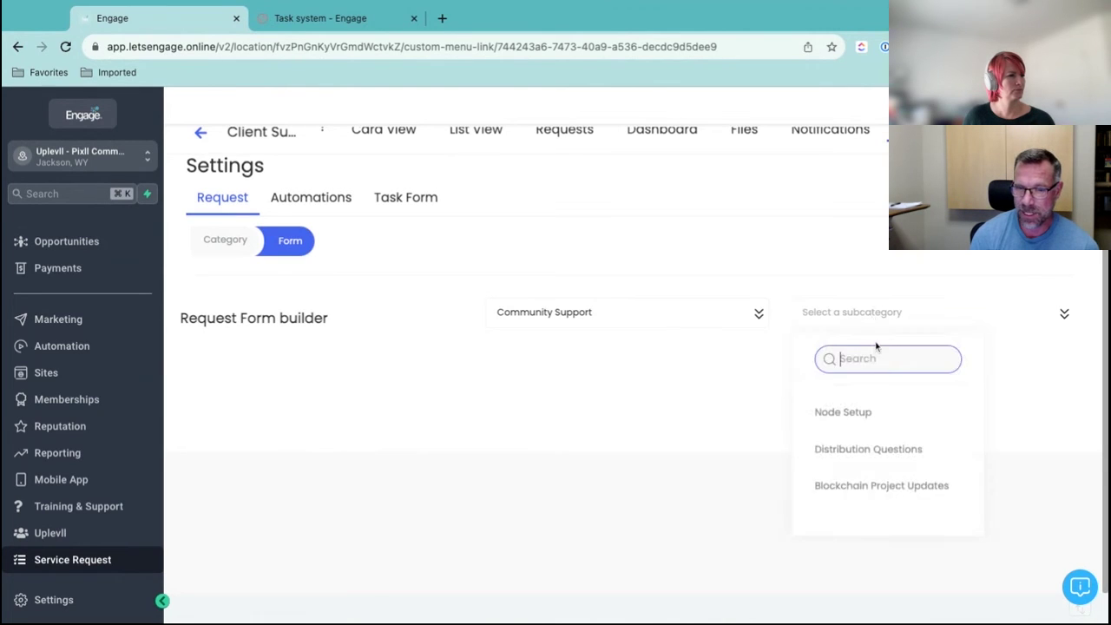
left_click(876, 415)
scroll(731, 382, "down", 3)
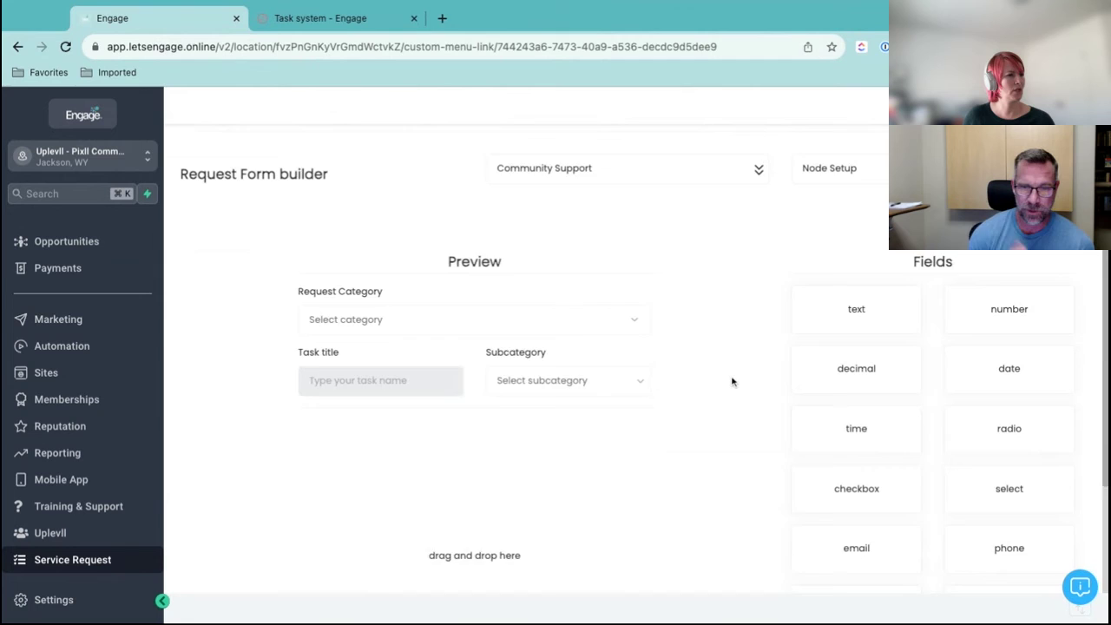
scroll(732, 381, "down", 2)
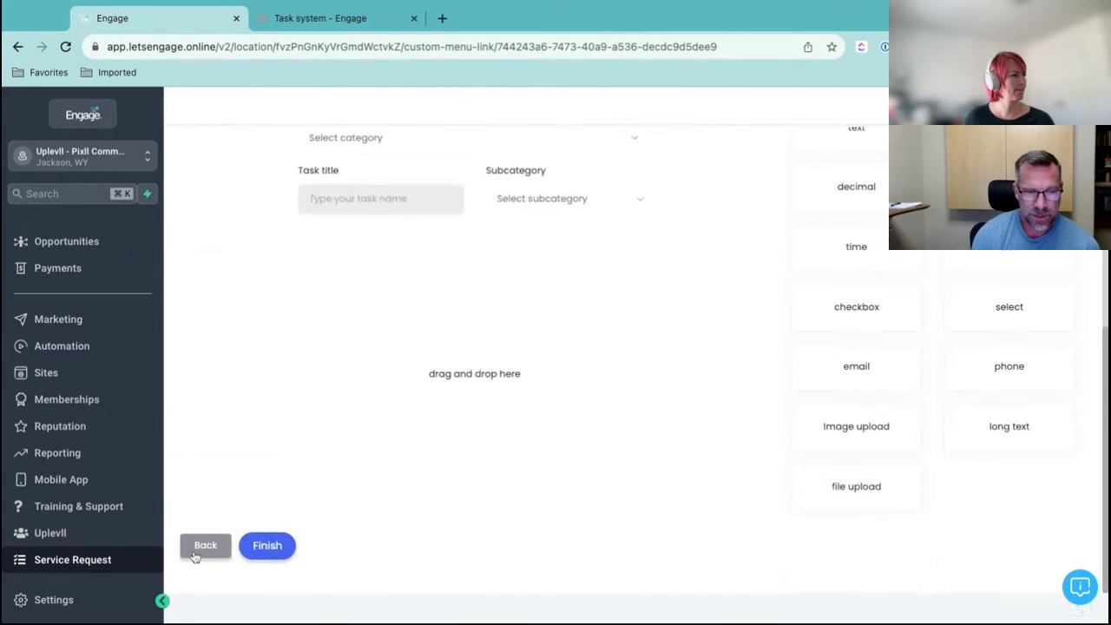
left_click(268, 545)
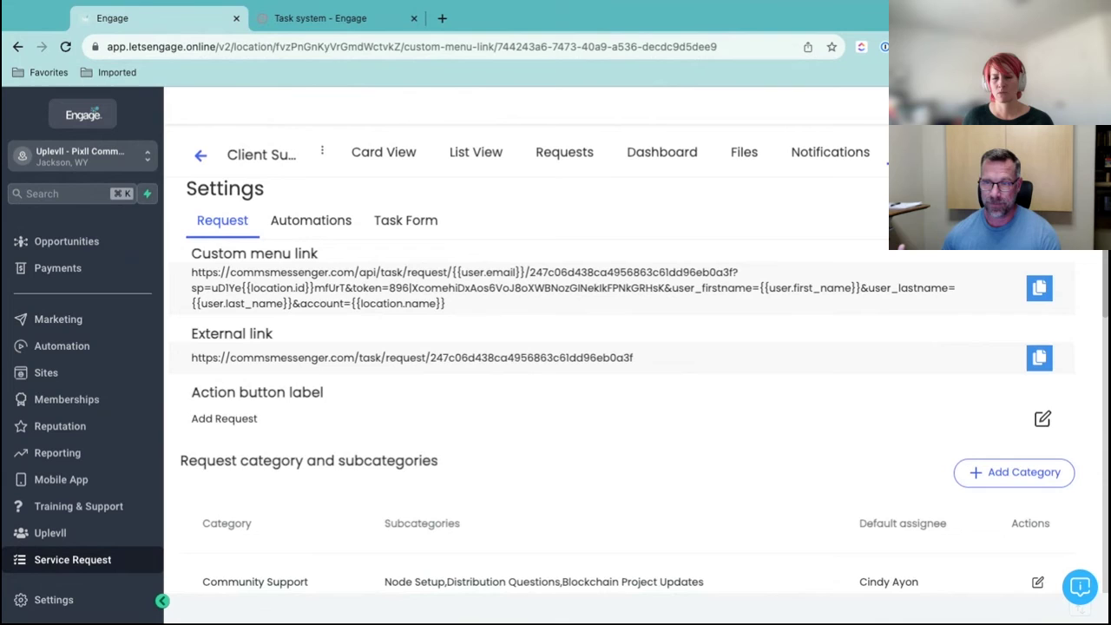
Copy the request's custom menu link and switch to the Agency View
left_click(1044, 292)
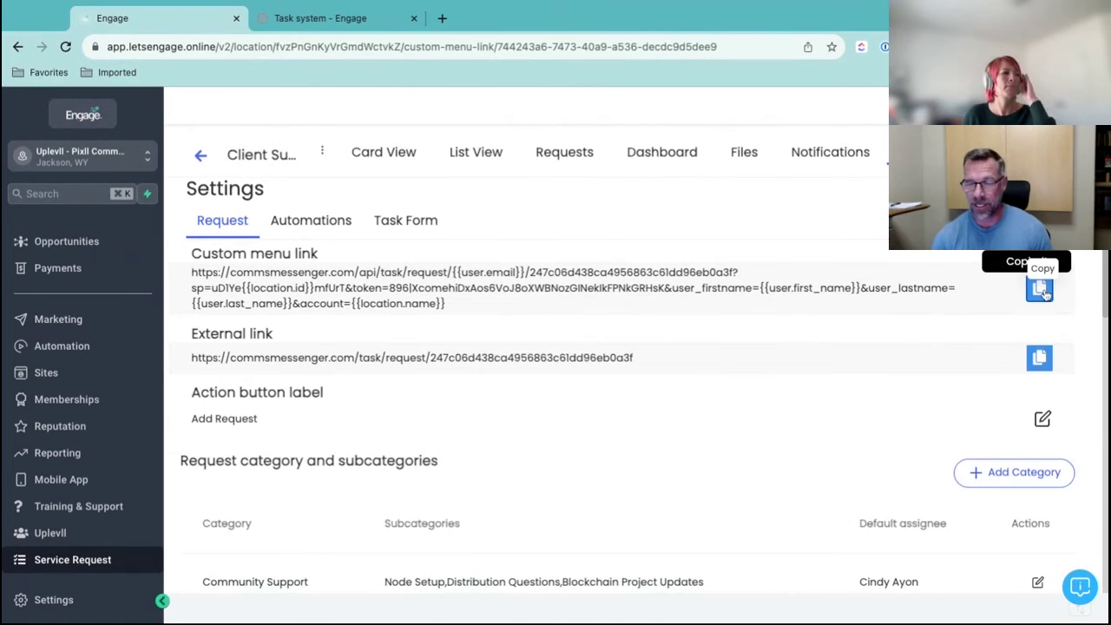
left_click(135, 162)
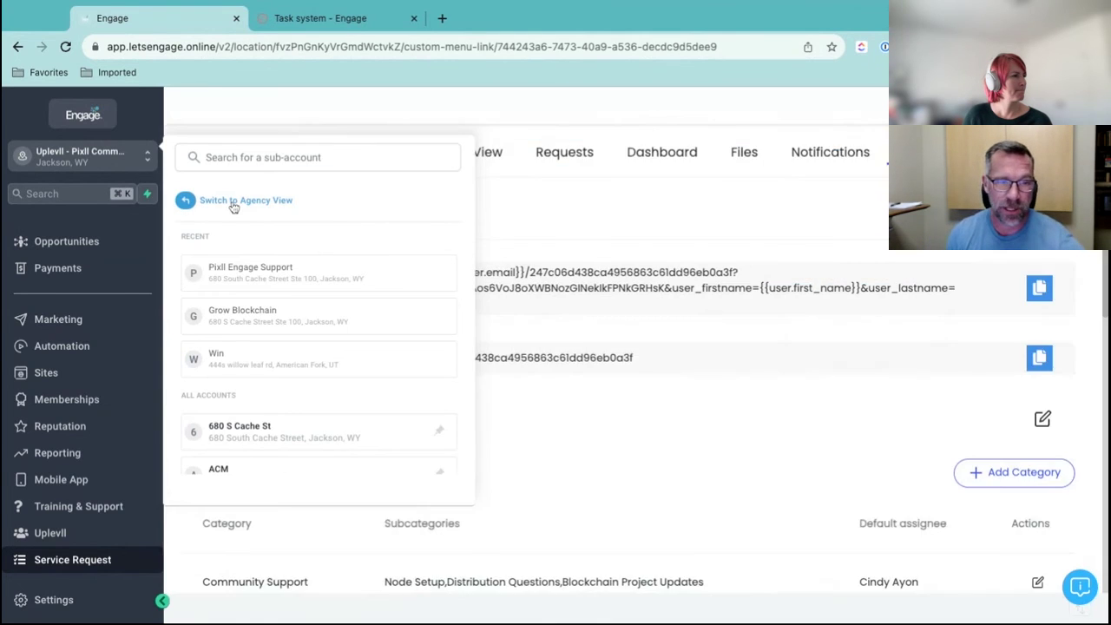
left_click(233, 200)
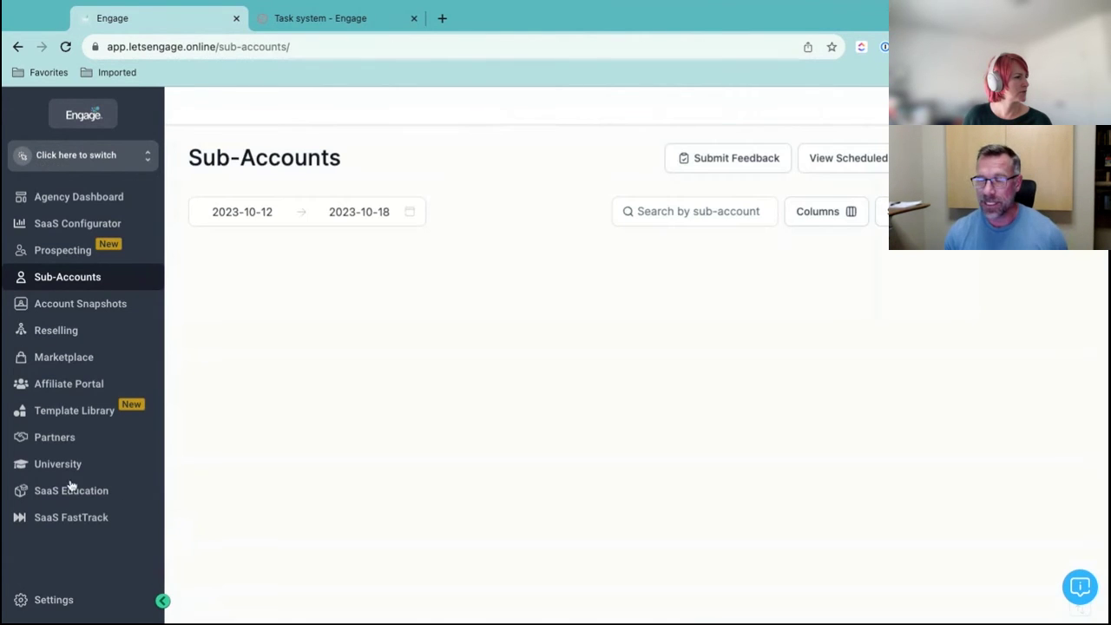
Go to the agency Settings' Custom Menu Link page
left_click(62, 600)
scroll(69, 471, "down", 2)
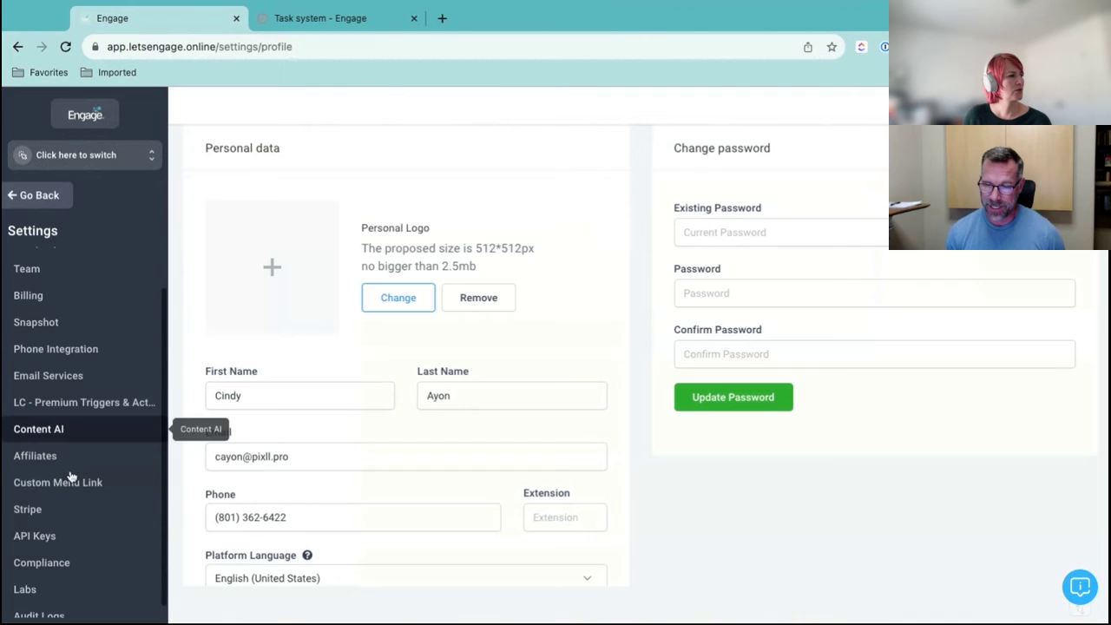
scroll(71, 475, "up", 2)
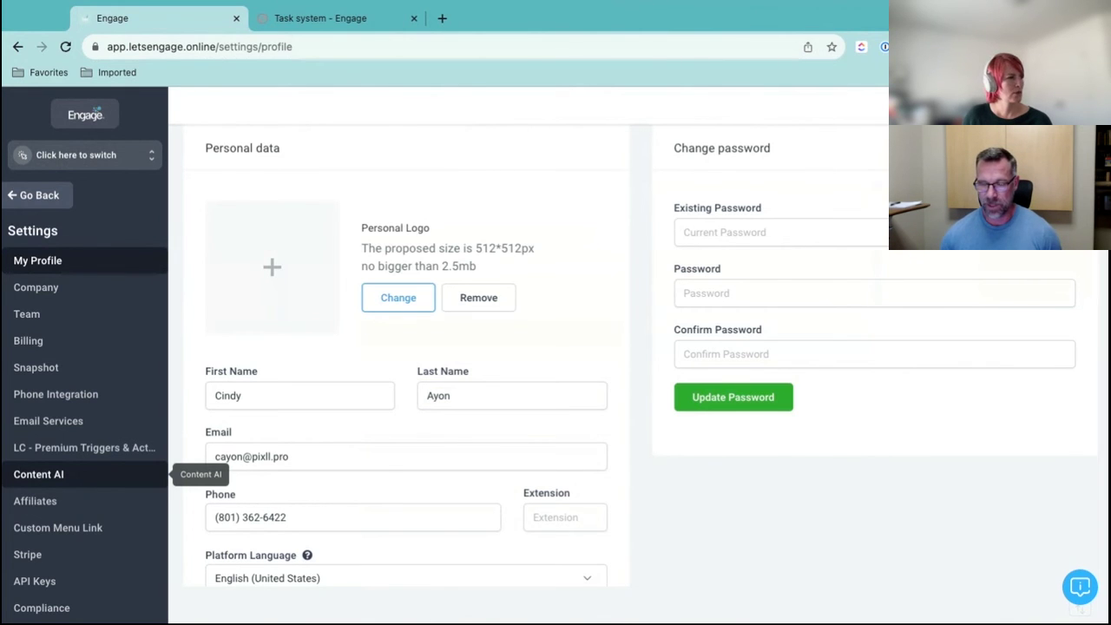
scroll(163, 474, "down", 2)
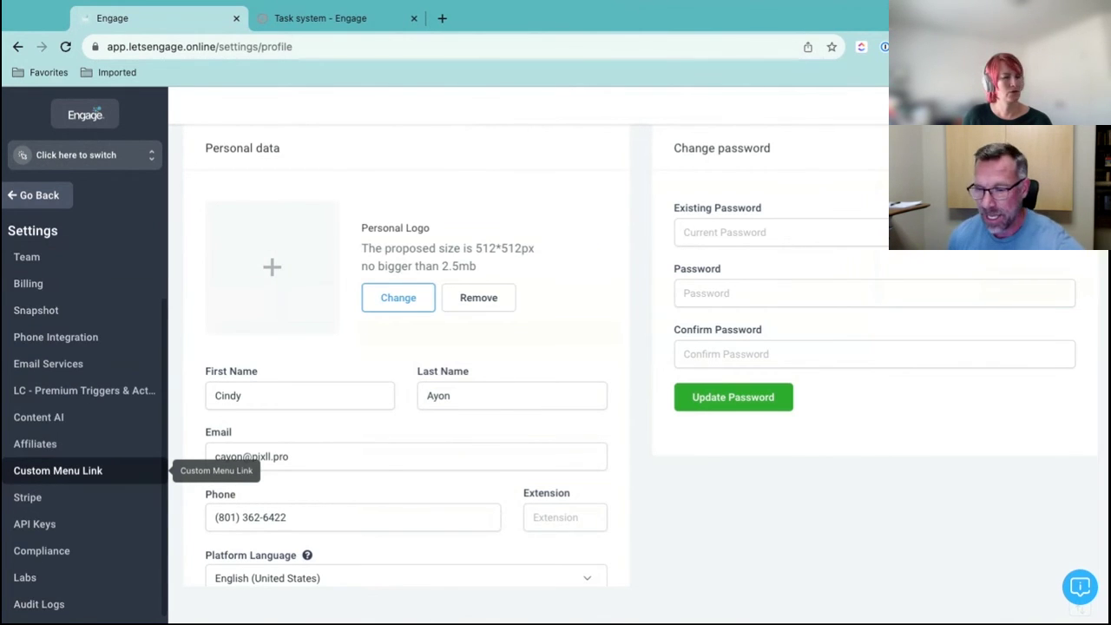
left_click(161, 471)
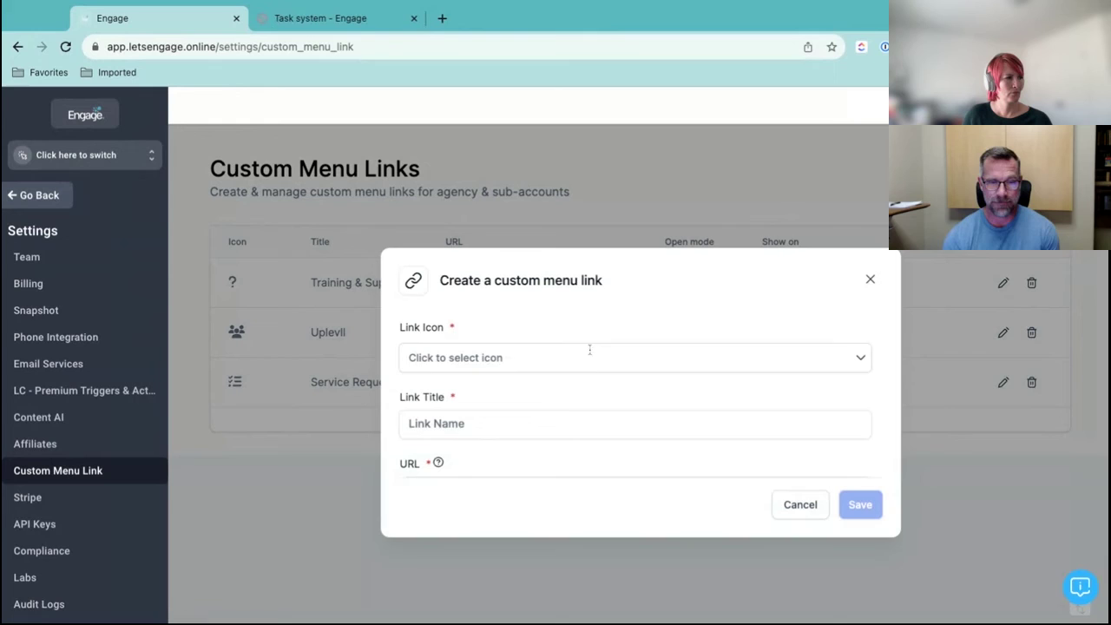
Create a new custom menu link and paste the request form URL as its address
left_click(613, 413)
scroll(612, 413, "down", 2)
left_click(581, 373)
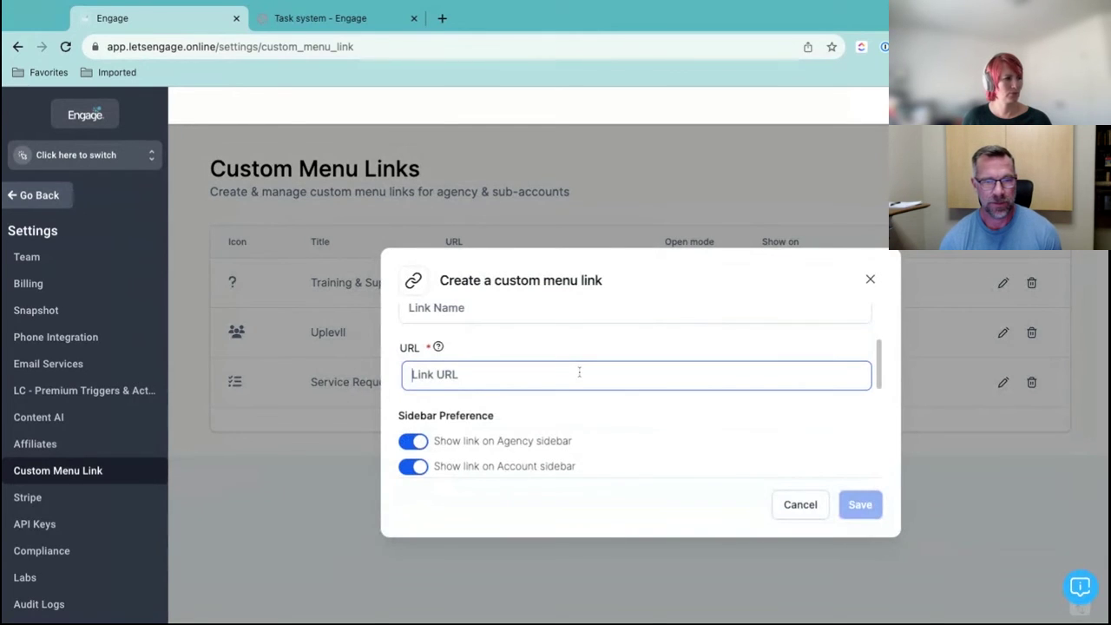
key("ctrl+v")
scroll(610, 359, "up", 2)
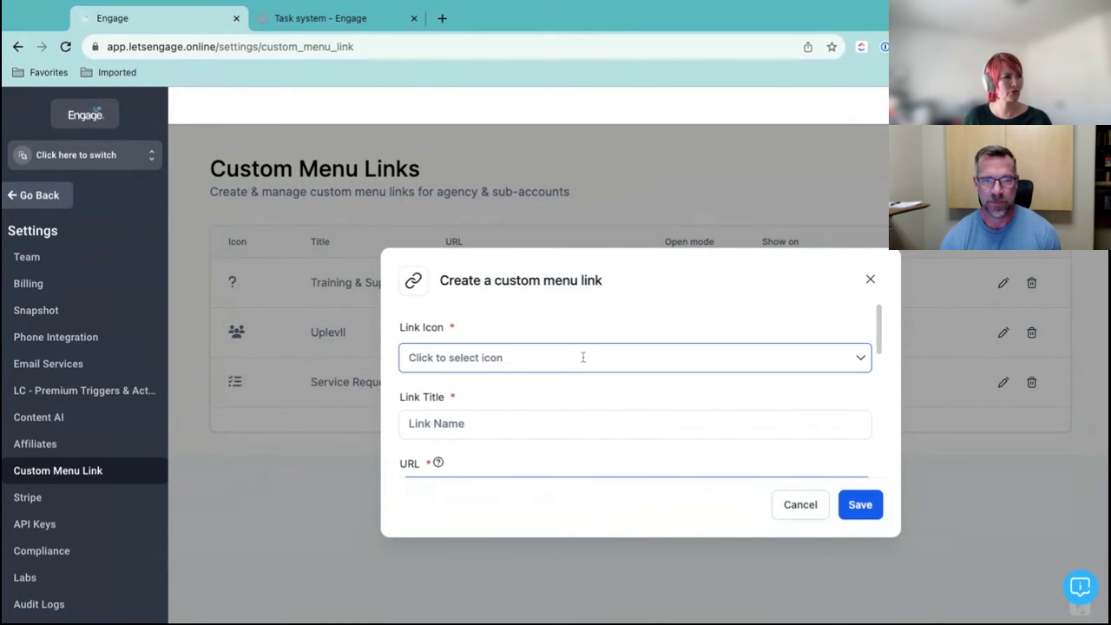
Search the icons for 'support' and pick the ticket icon
left_click(585, 356)
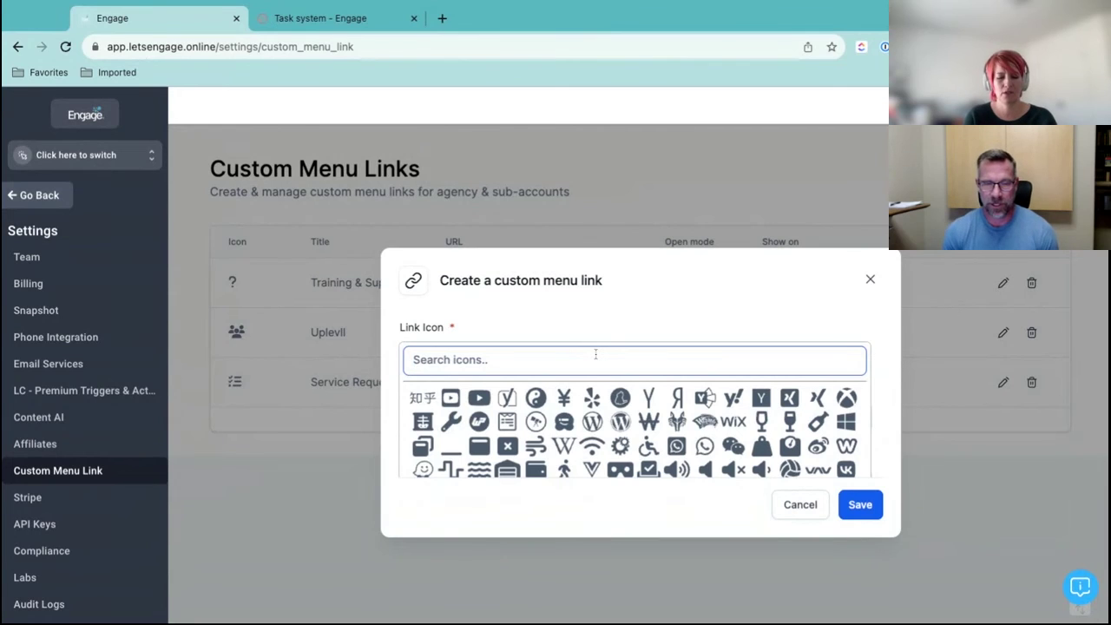
type("supor")
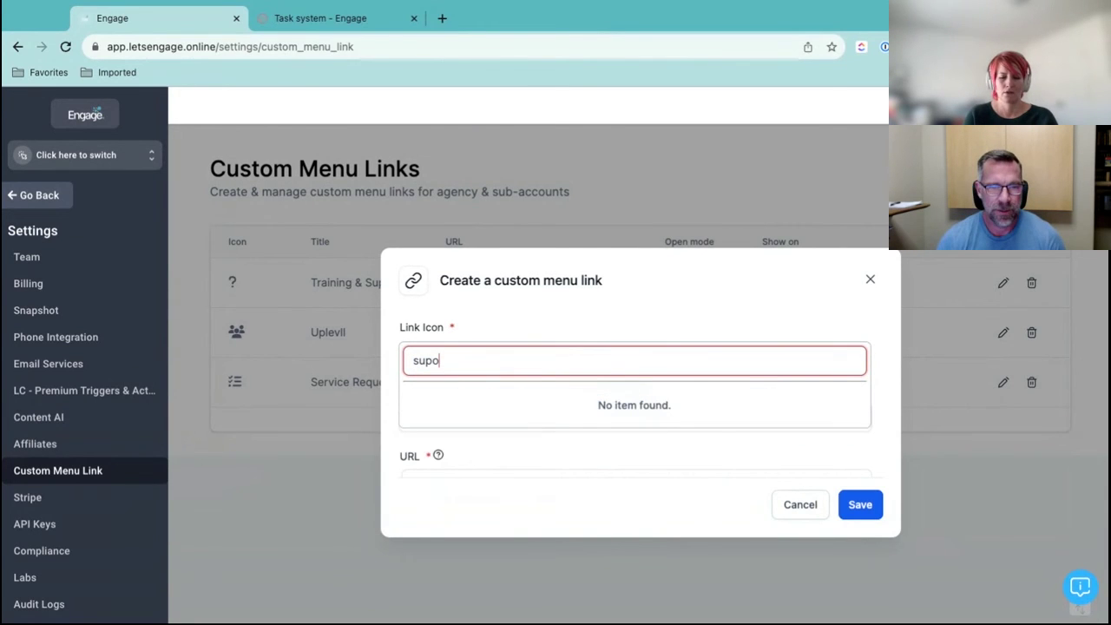
key("BackSpace")
key("BackSpace")
type("po")
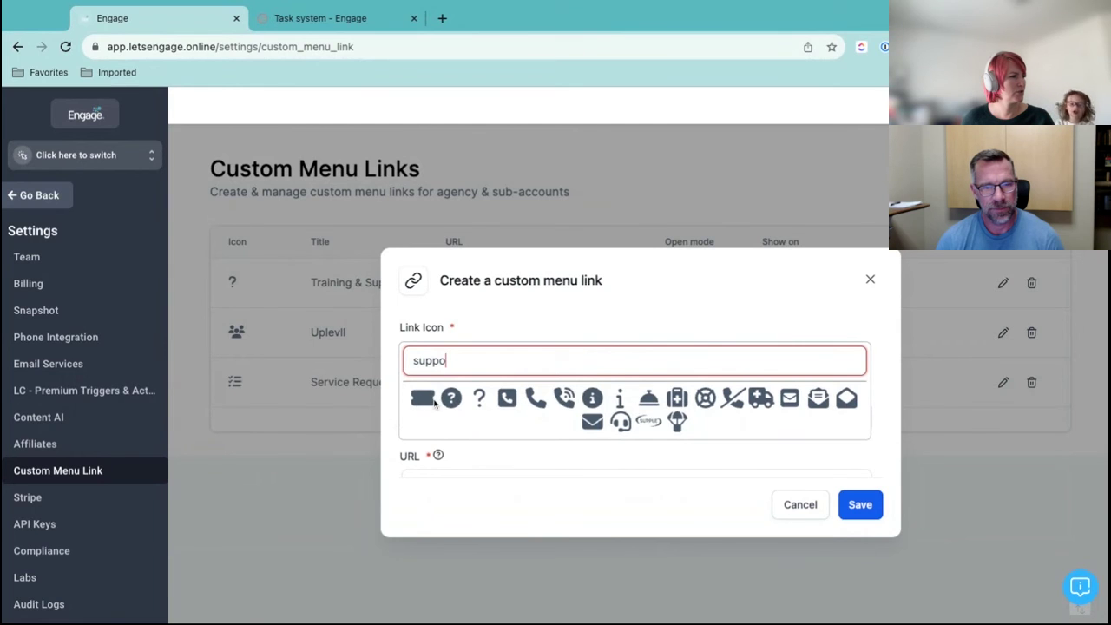
left_click(422, 398)
Title the link Community Support and save it
left_click(704, 418)
scroll(706, 413, "down", 1)
scroll(706, 413, "down", 2)
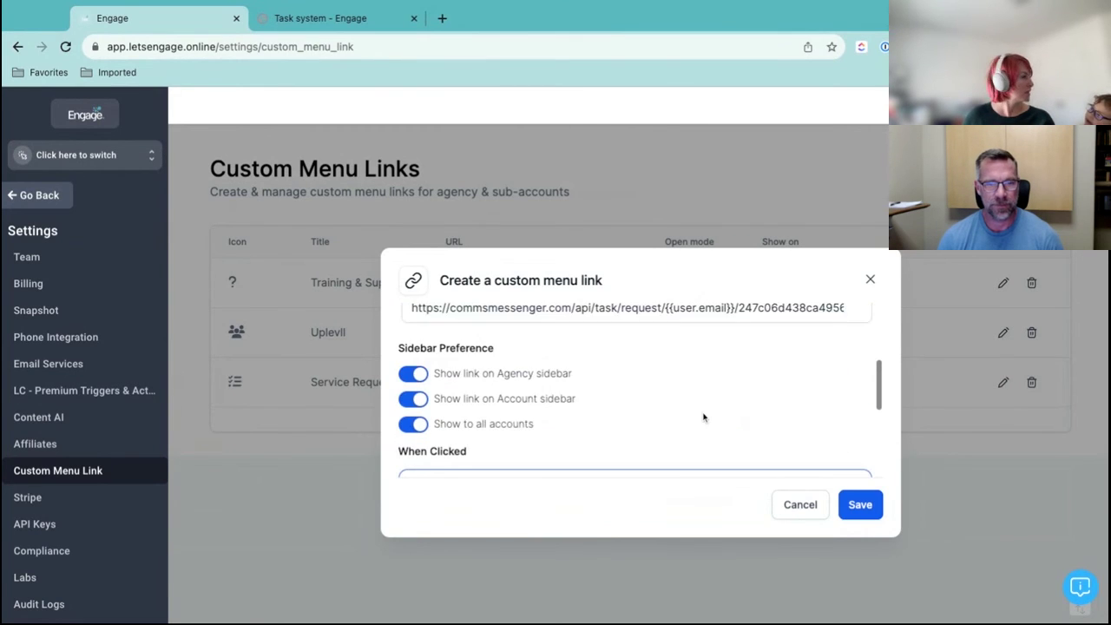
scroll(704, 415, "up", 3)
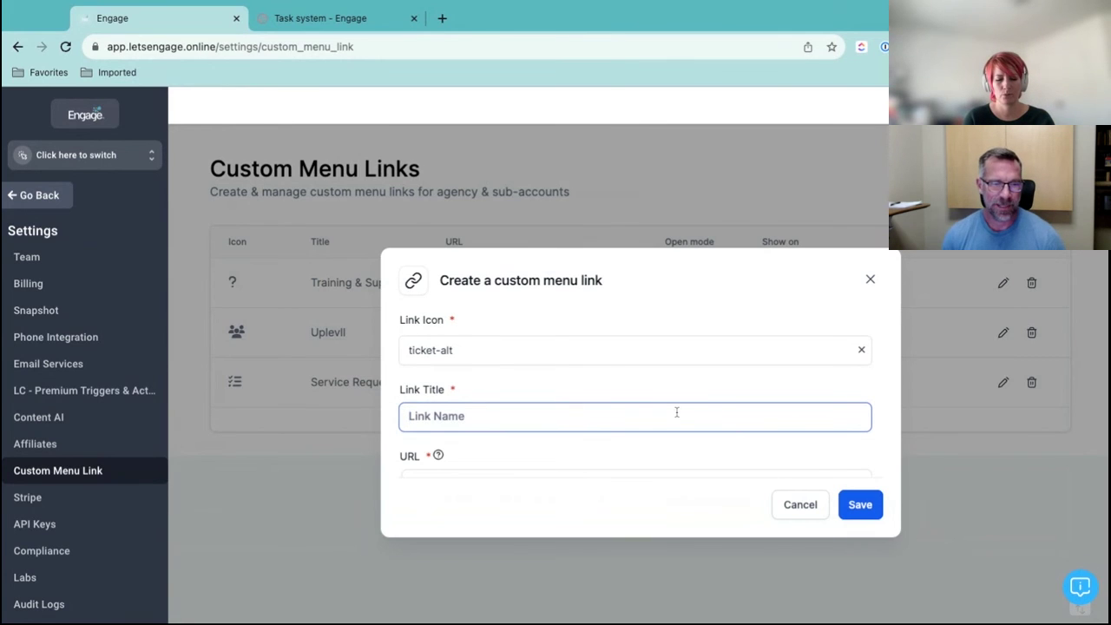
type("Community Support")
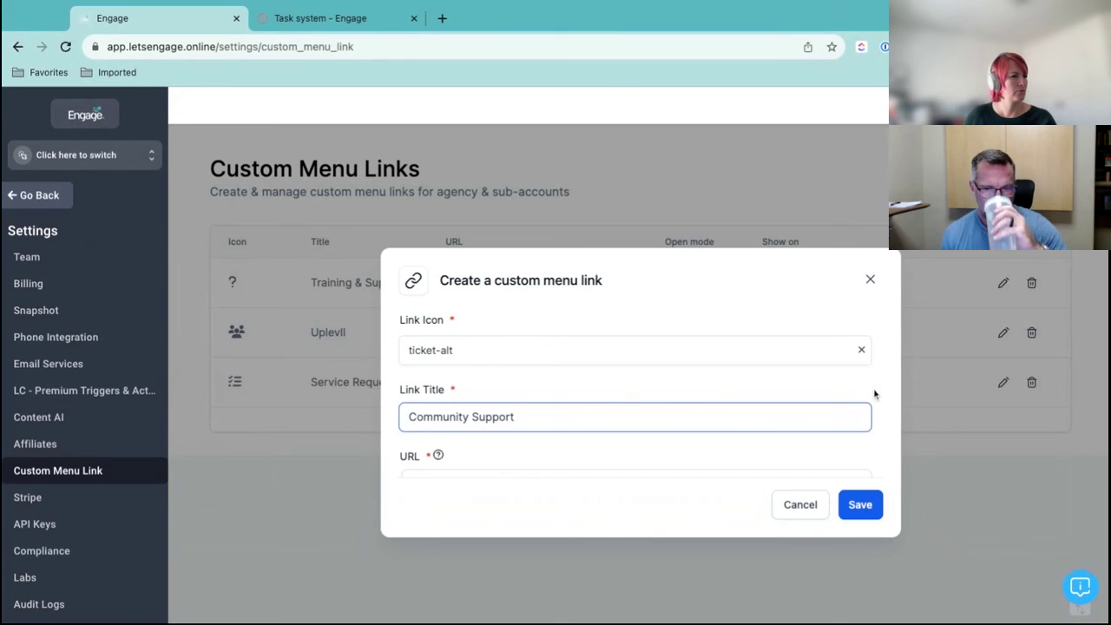
scroll(873, 389, "down", 2)
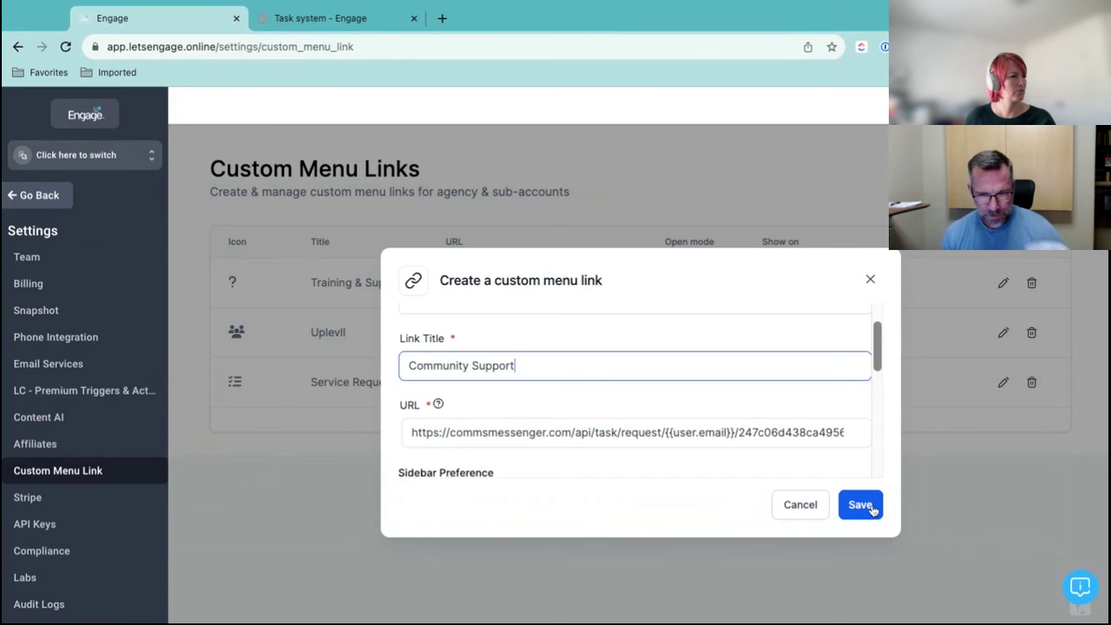
left_click(864, 506)
scroll(816, 399, "down", 1)
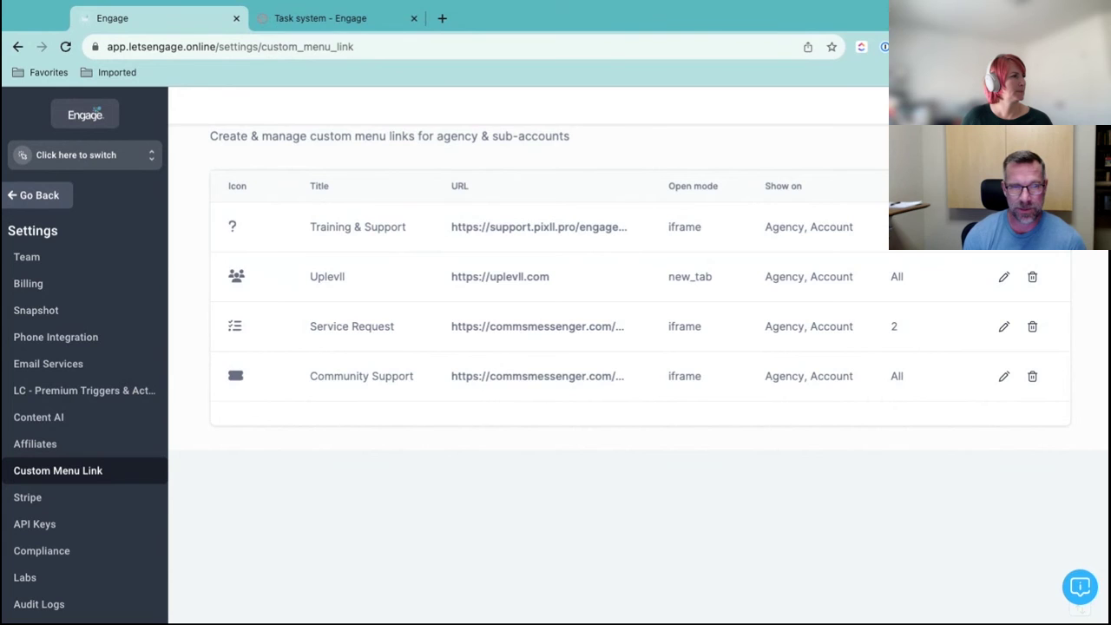
Switch to the Uplevl - Pixll Community Support sub-account and open its Community Support sidebar page
left_click(82, 154)
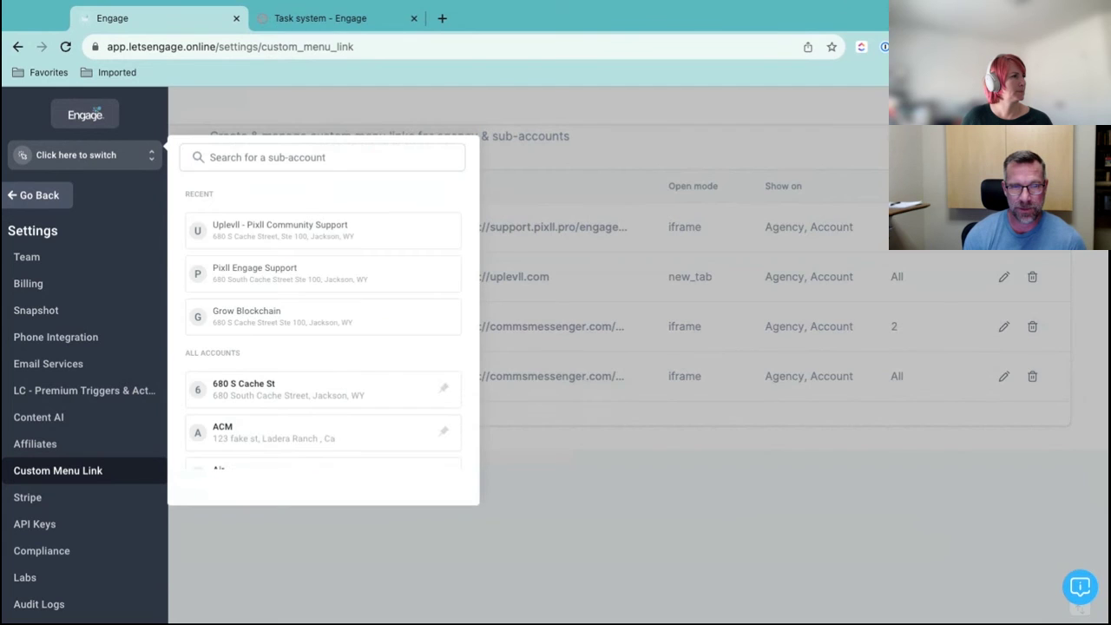
left_click(265, 228)
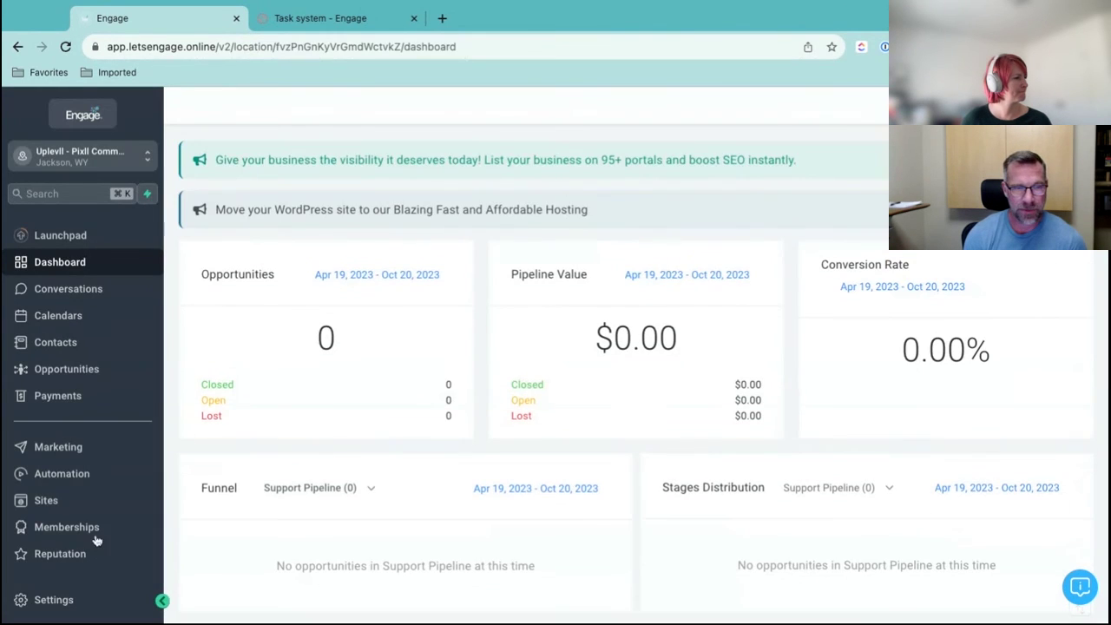
left_click(60, 600)
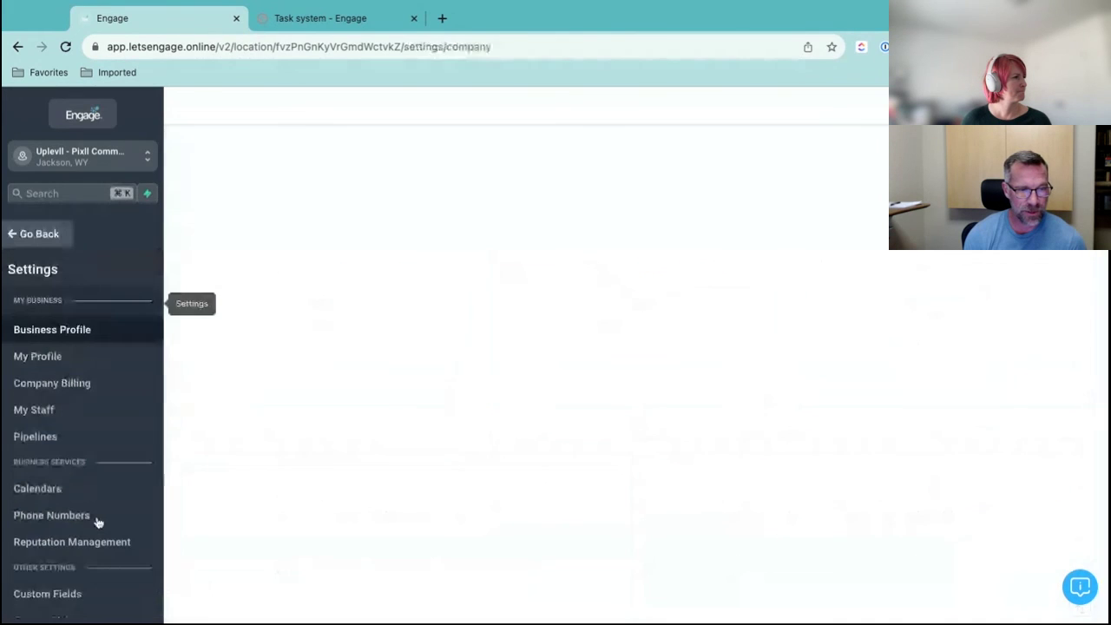
scroll(109, 434, "down", 2)
scroll(109, 434, "down", 2)
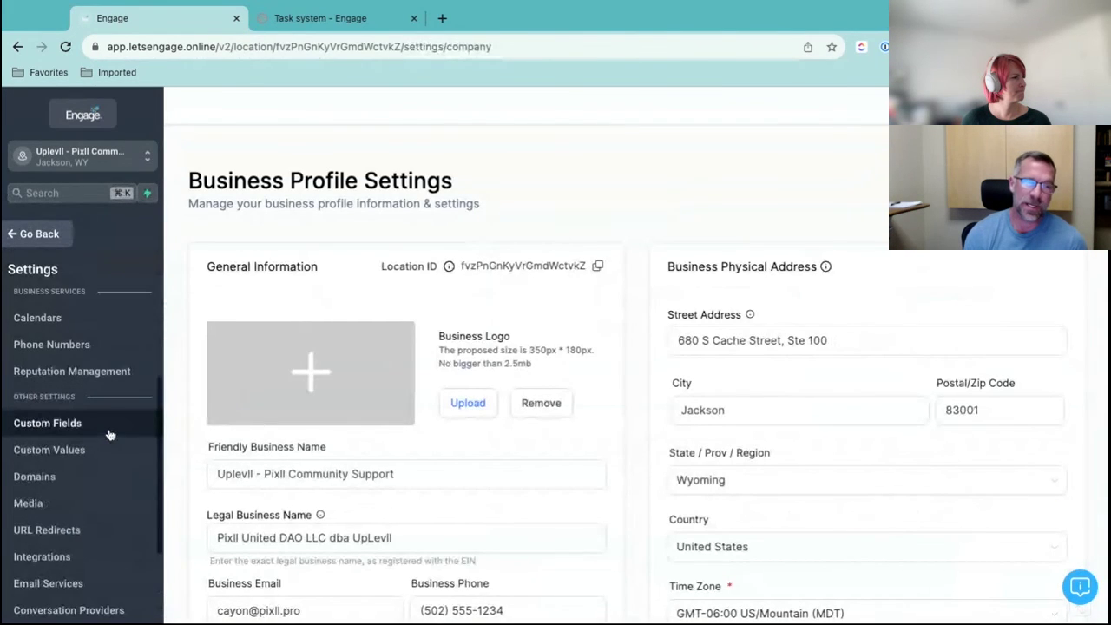
left_click(43, 234)
left_click(96, 566)
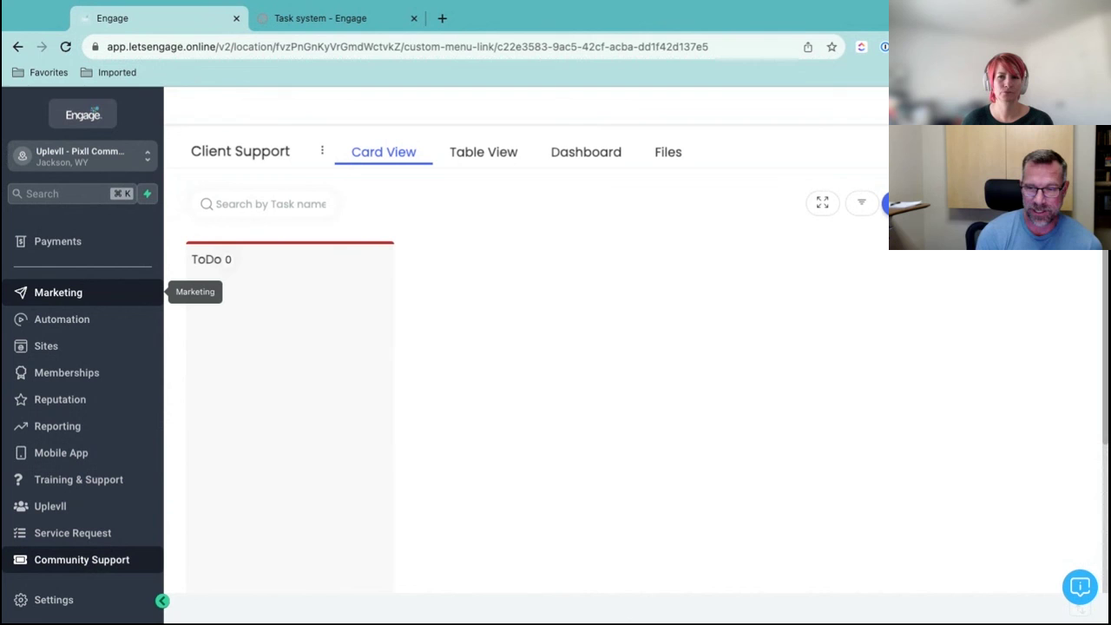
Open Service Request from the sidebar to list the Client Support project
left_click(99, 533)
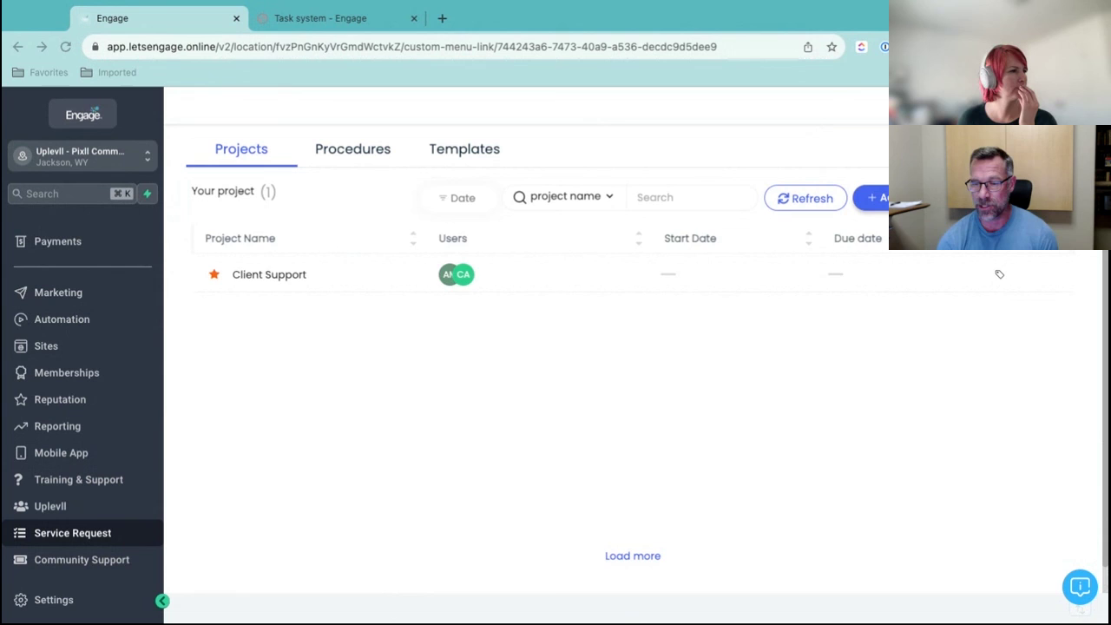
scroll(726, 349, "right", 2)
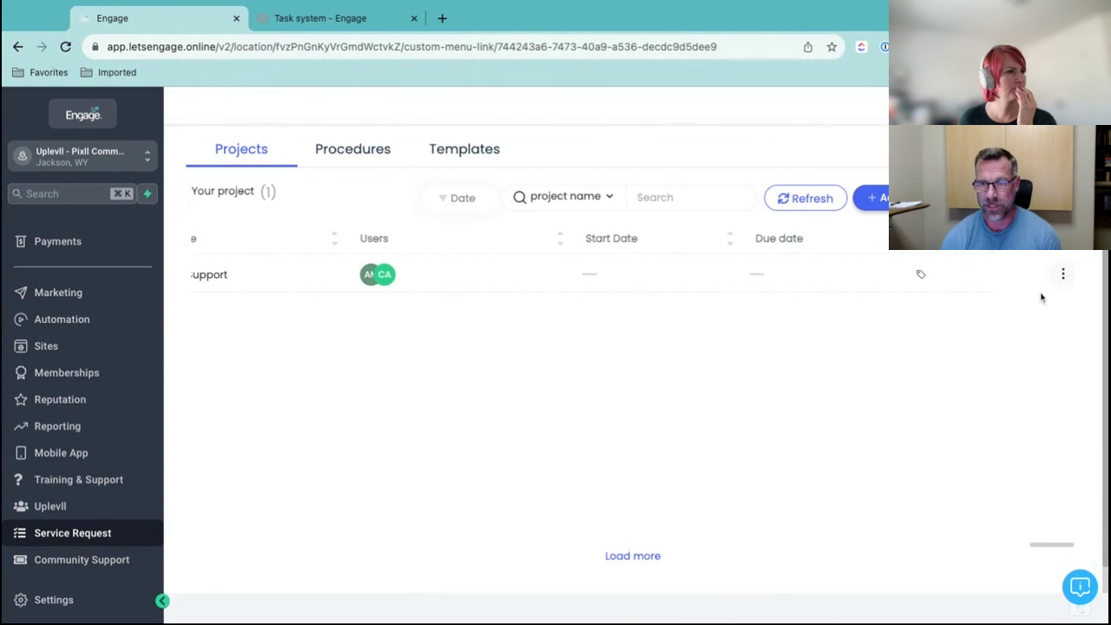
left_click(1063, 277)
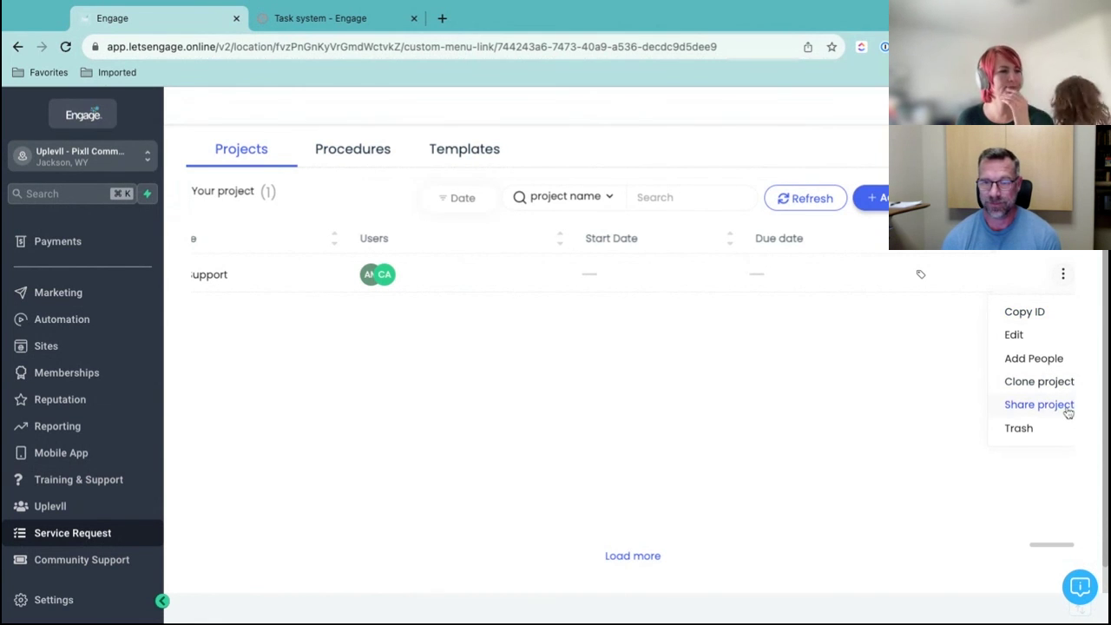
scroll(756, 368, "left", 2)
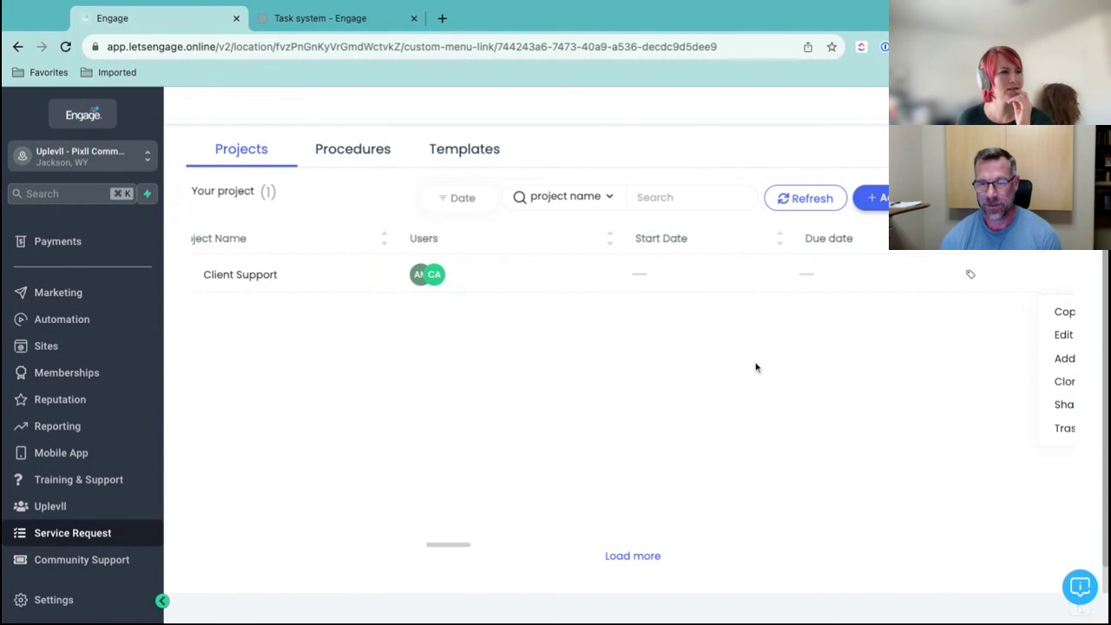
scroll(756, 367, "right", 3)
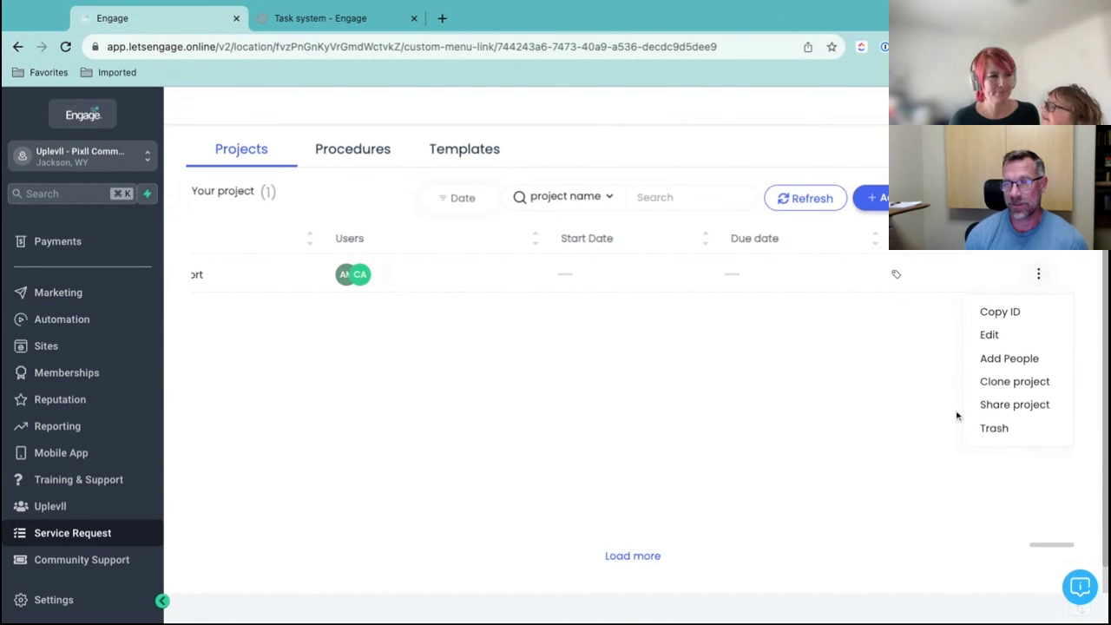
left_click(1038, 408)
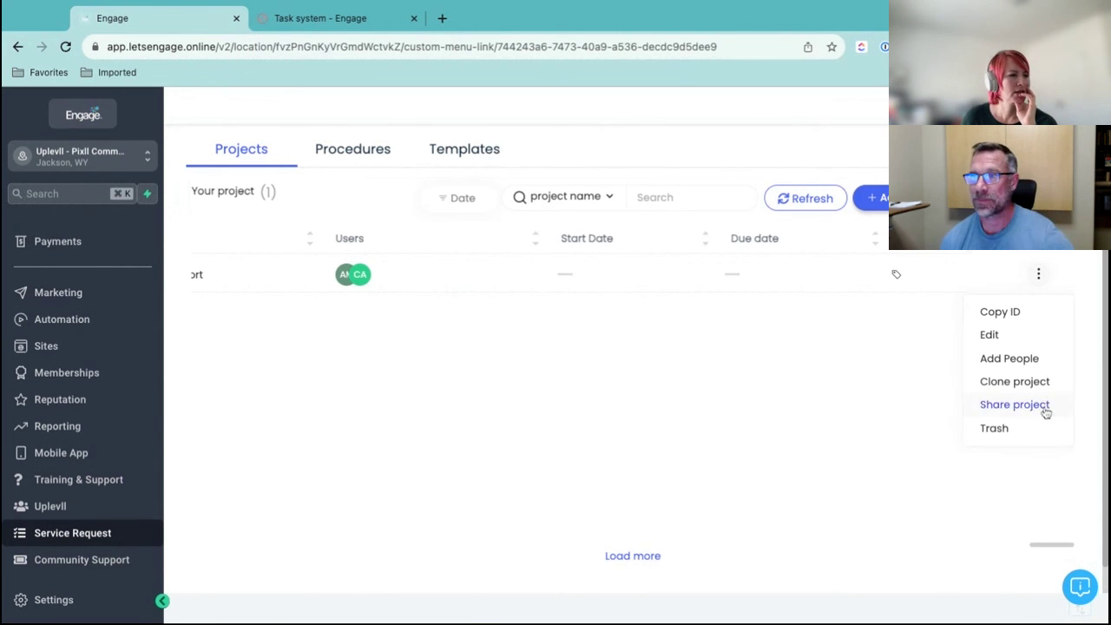
left_click(1041, 408)
left_click(604, 339)
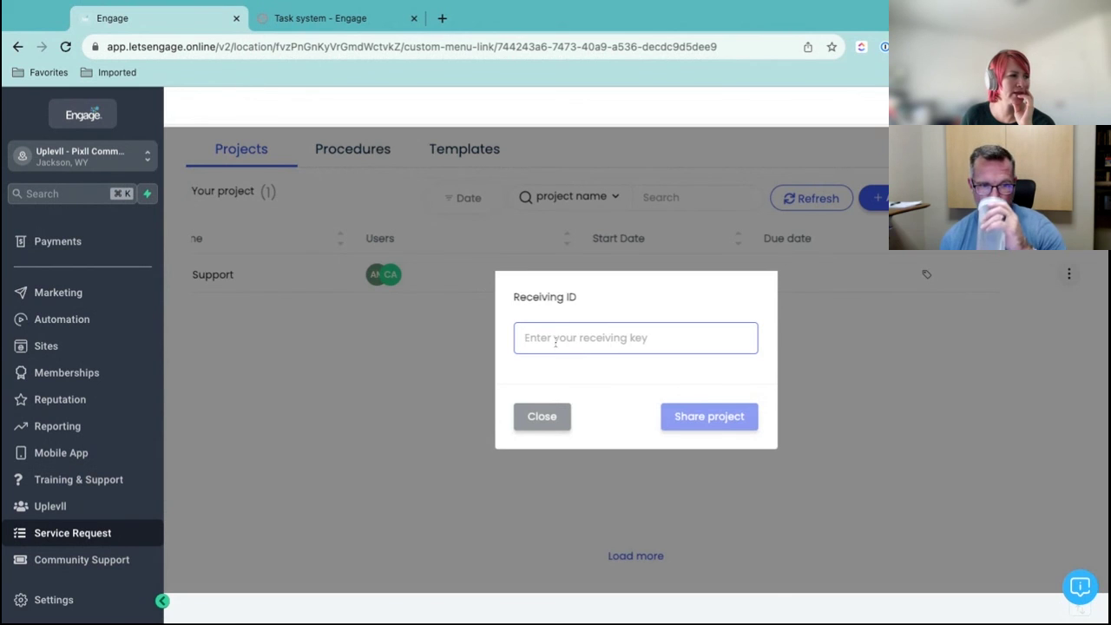
left_click(563, 421)
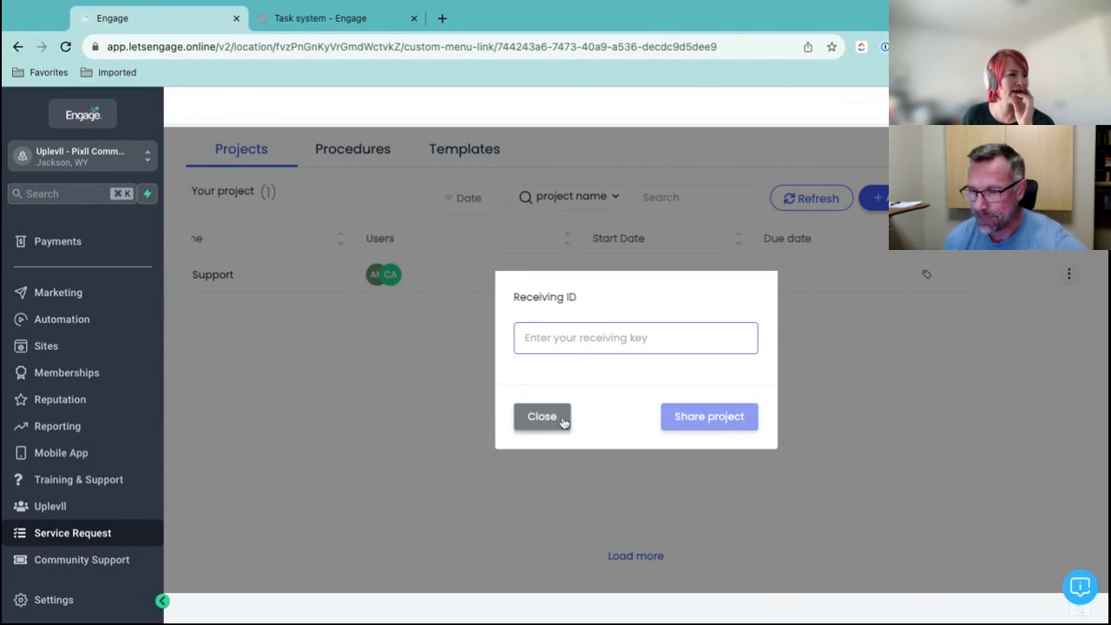
left_click(564, 421)
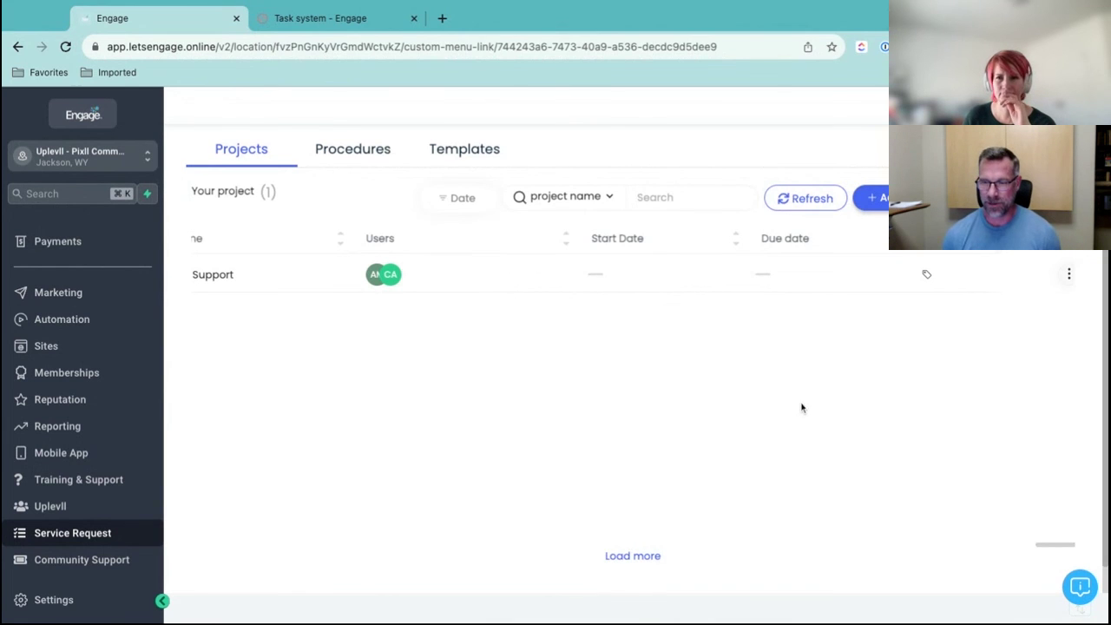
scroll(802, 408, "right", 1)
scroll(634, 347, "left", 3)
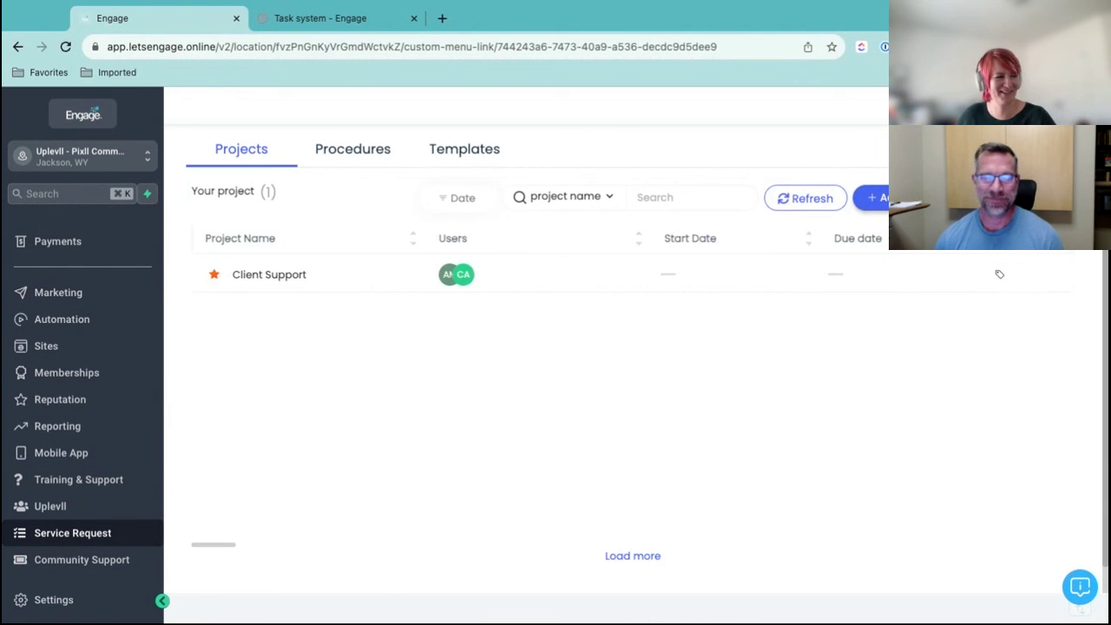
scroll(861, 404, "right", 1)
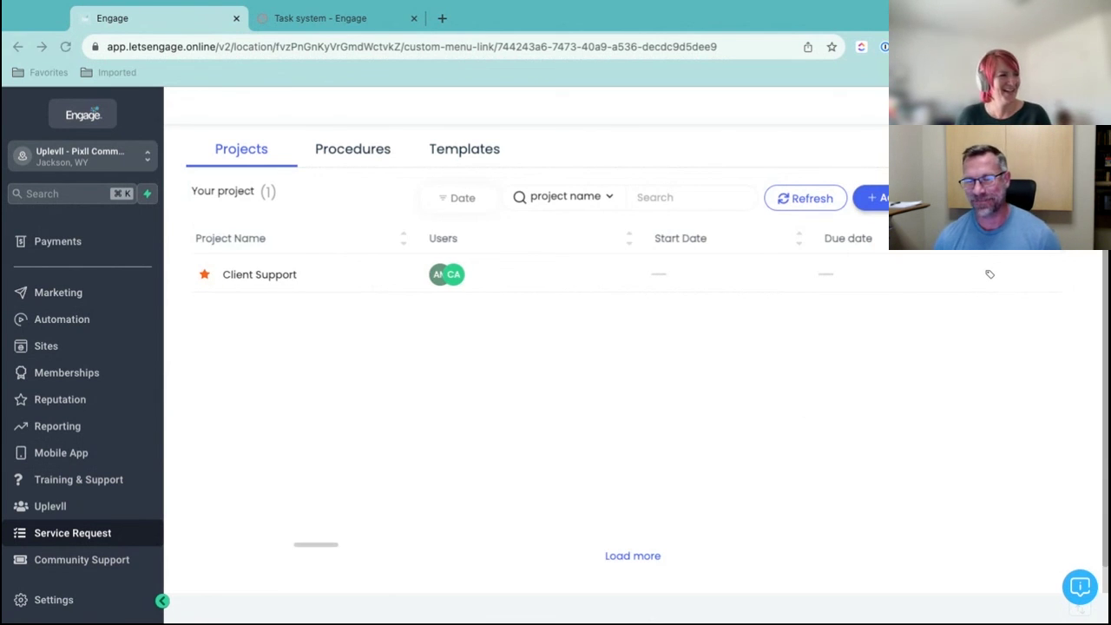